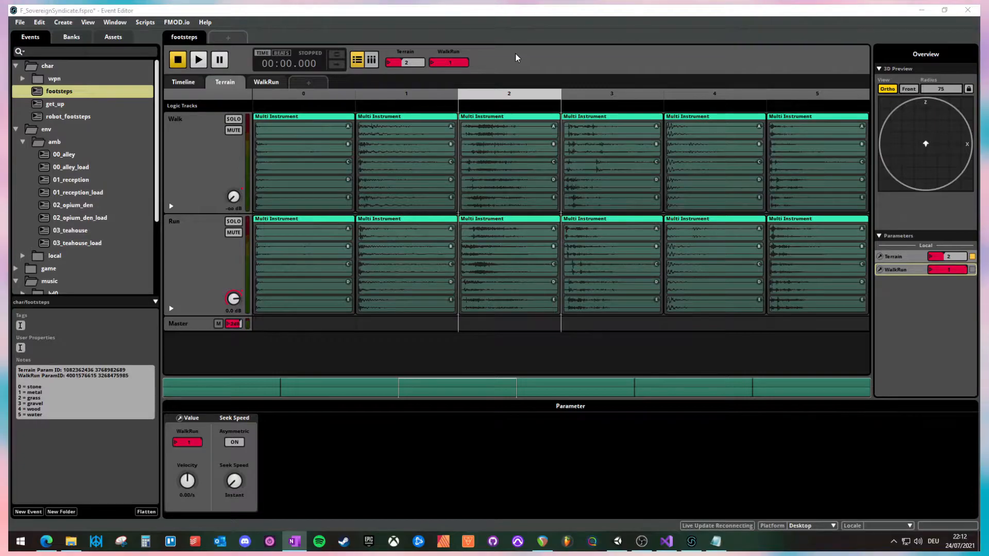
Set the Terrain parameter to 1 and audition the footsteps event.
click(522, 53)
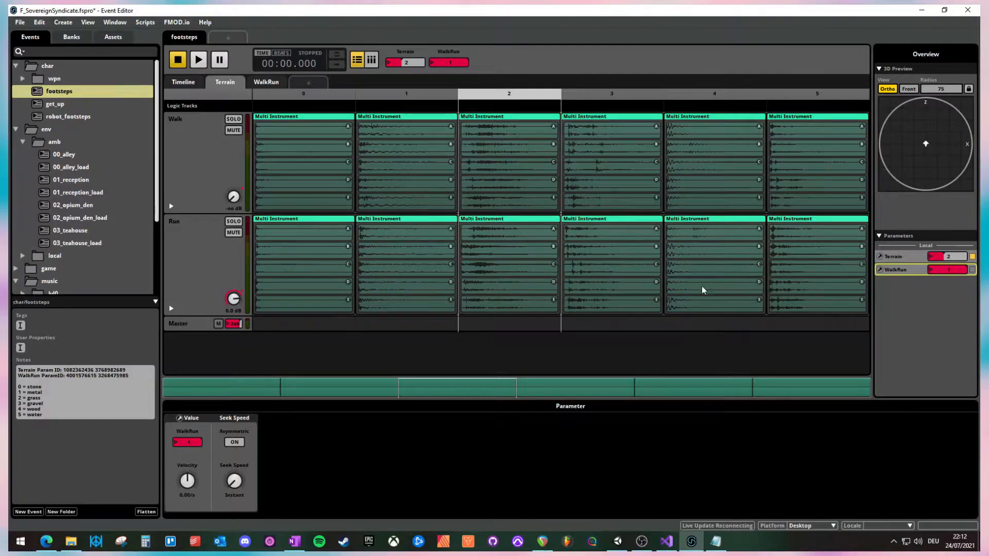
click(204, 155)
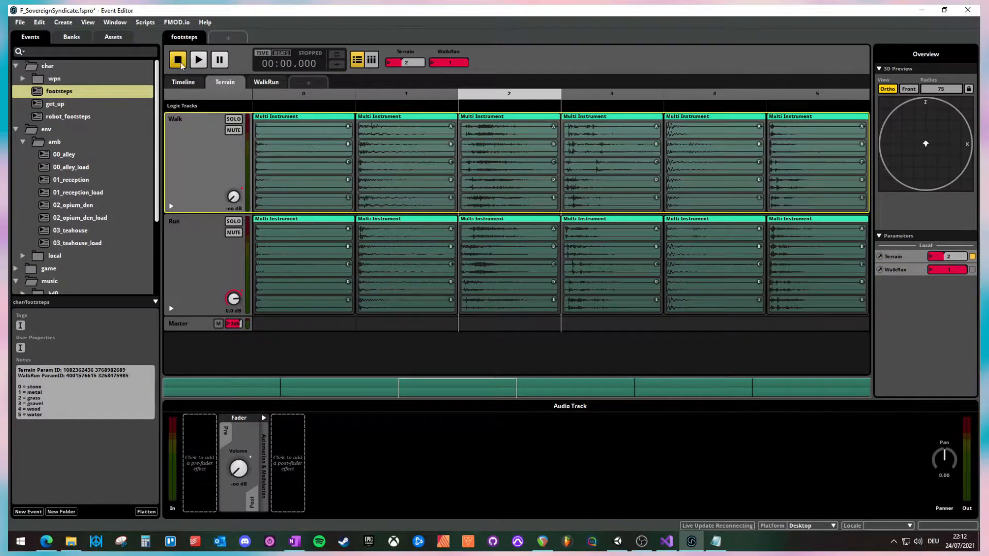
click(195, 66)
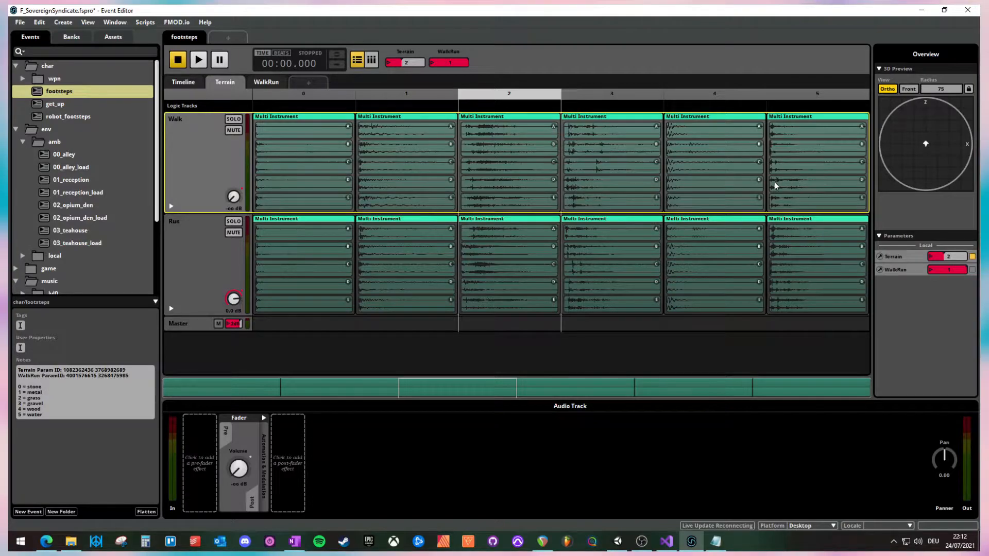
click(398, 93)
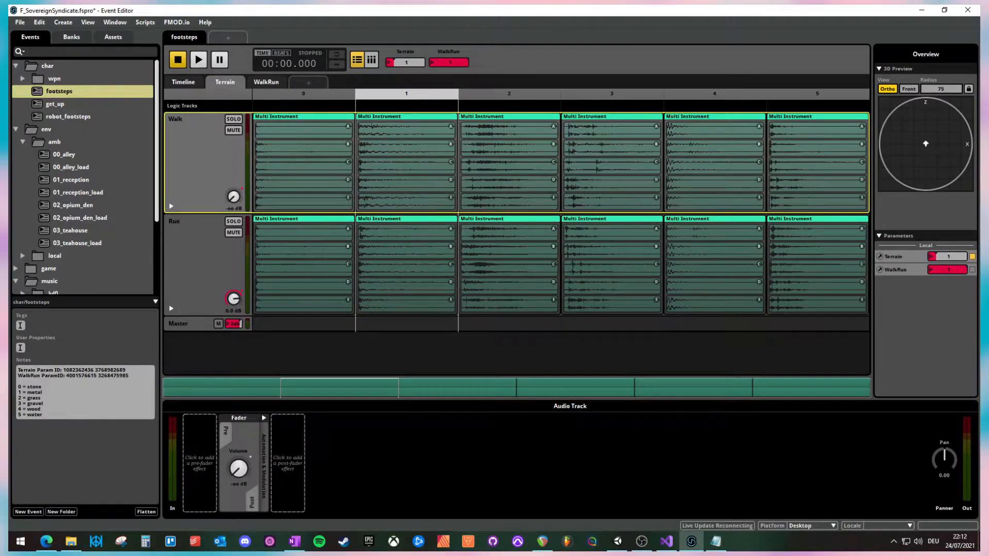
click(197, 60)
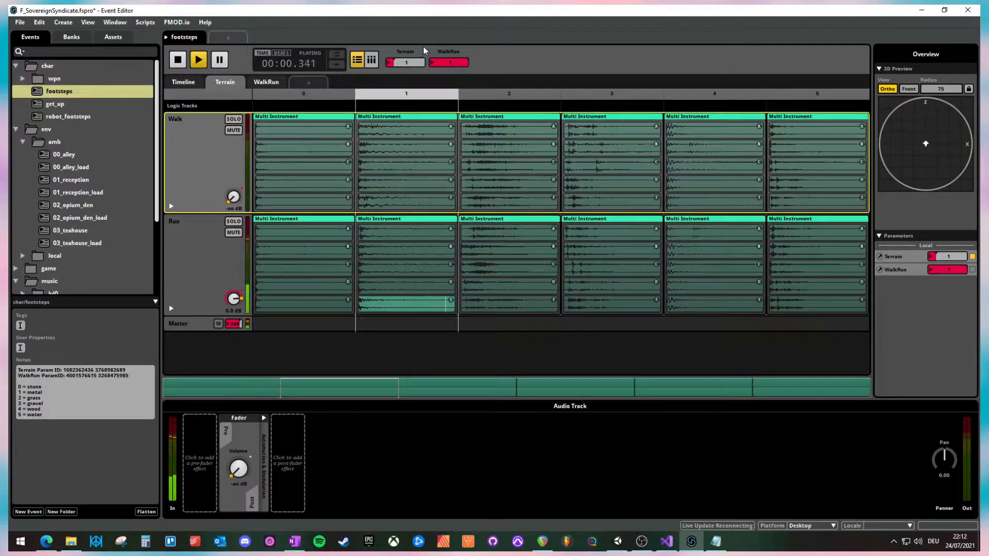
Set the Terrain parameter to 4, audition the footsteps event, and check the surface numbering in its notes.
drag(407, 62, 420, 62)
click(199, 60)
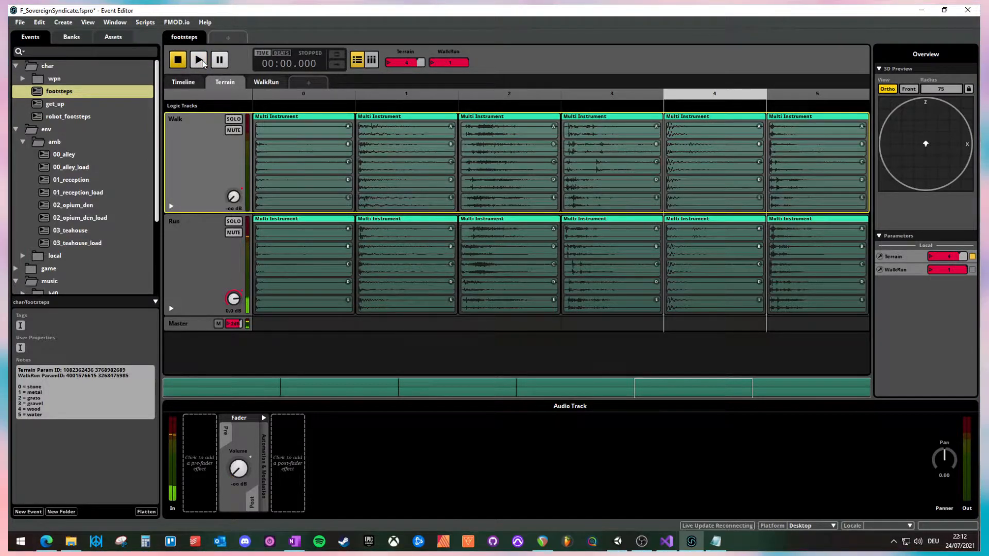
click(58, 417)
click(45, 414)
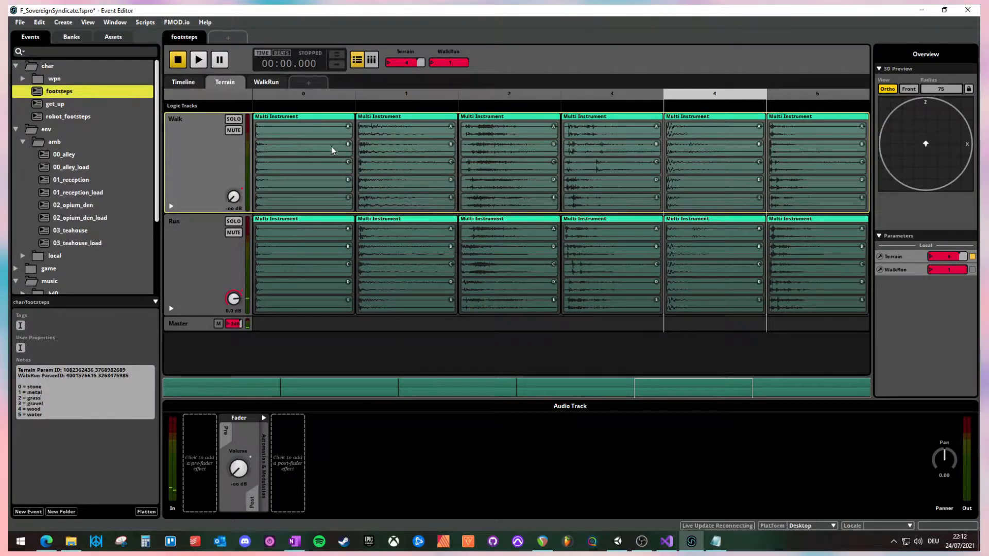
Set the WalkRun parameter to 0 and audition the walking footsteps on terrain 4.
drag(455, 64, 441, 77)
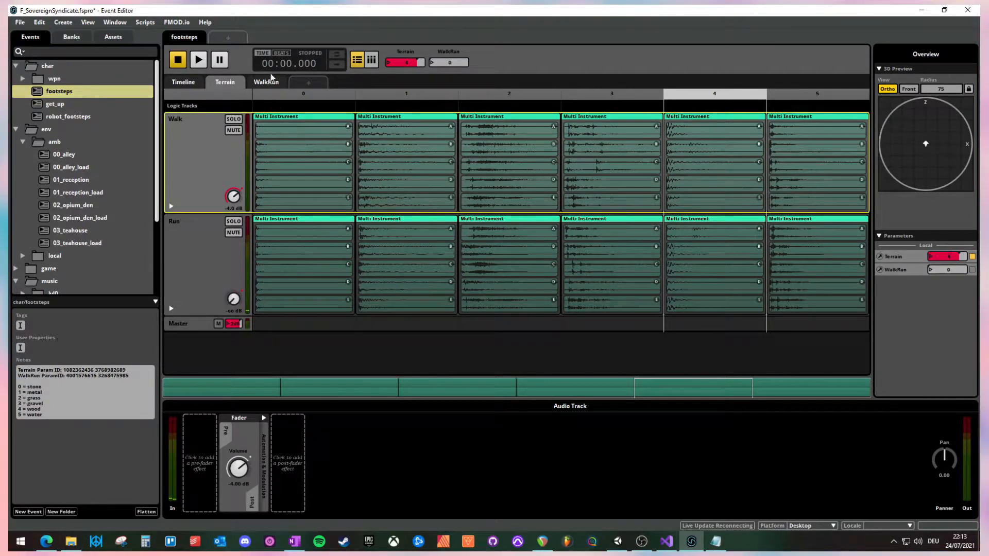
click(199, 61)
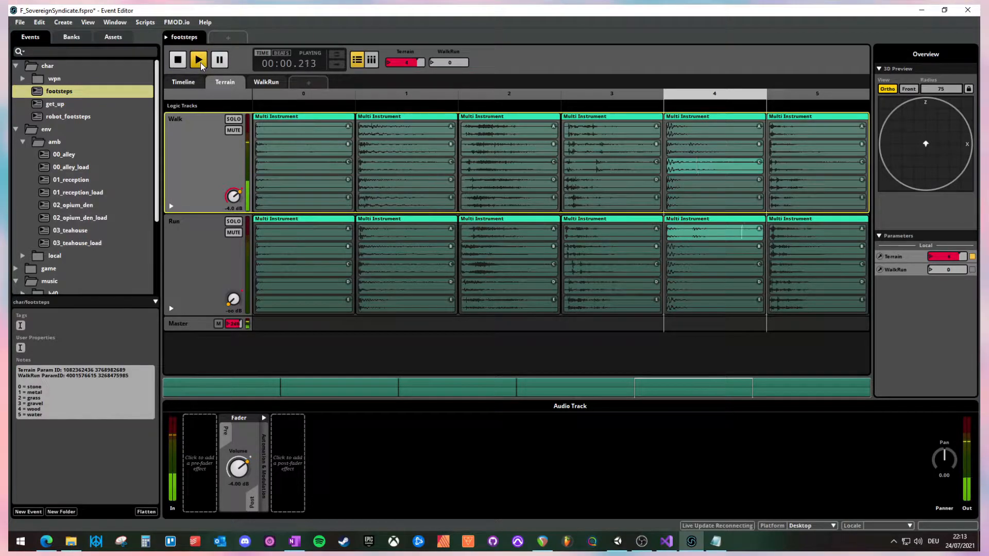
key(space)
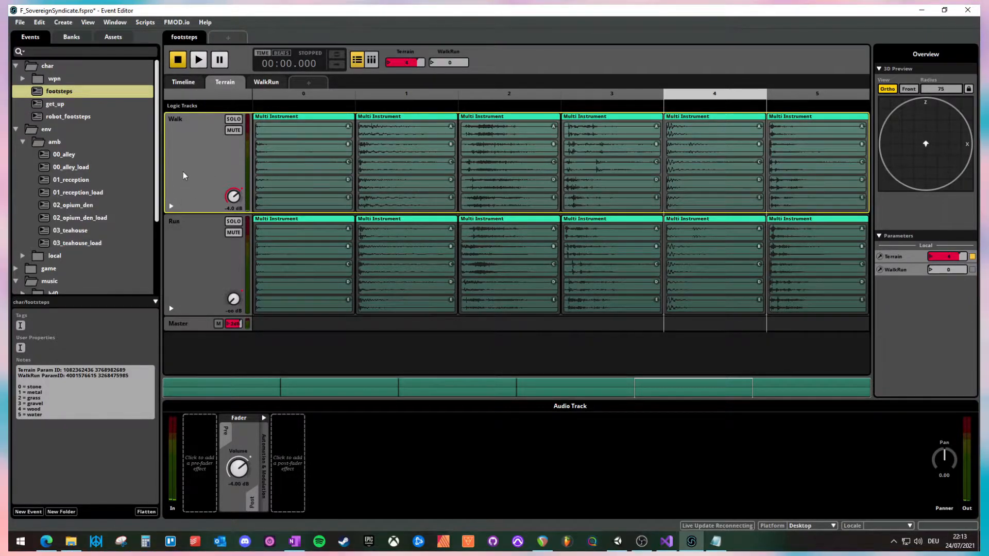
Expand the Walk and Run tracks' automation and examine their volume curves on the WalkRun parameter sheet.
click(168, 221)
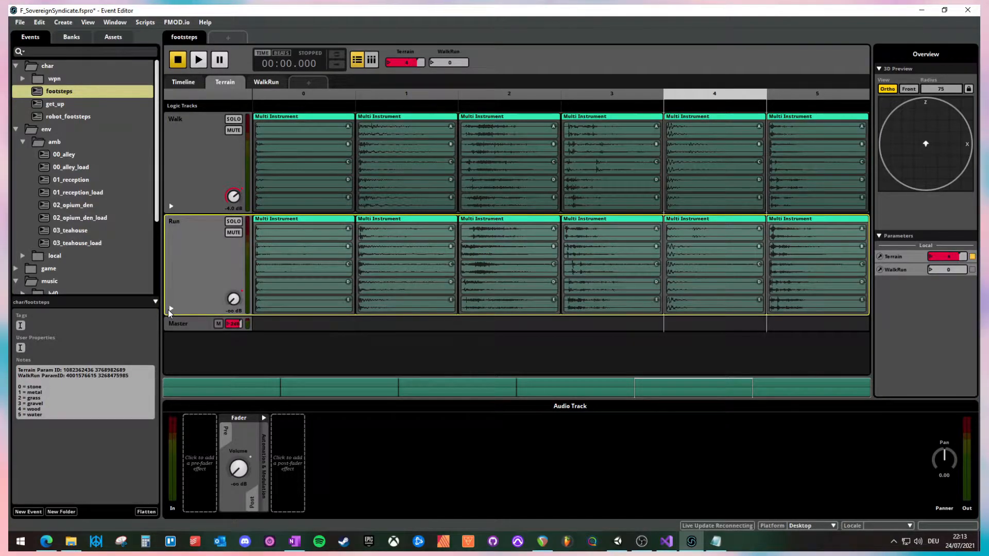
click(172, 205)
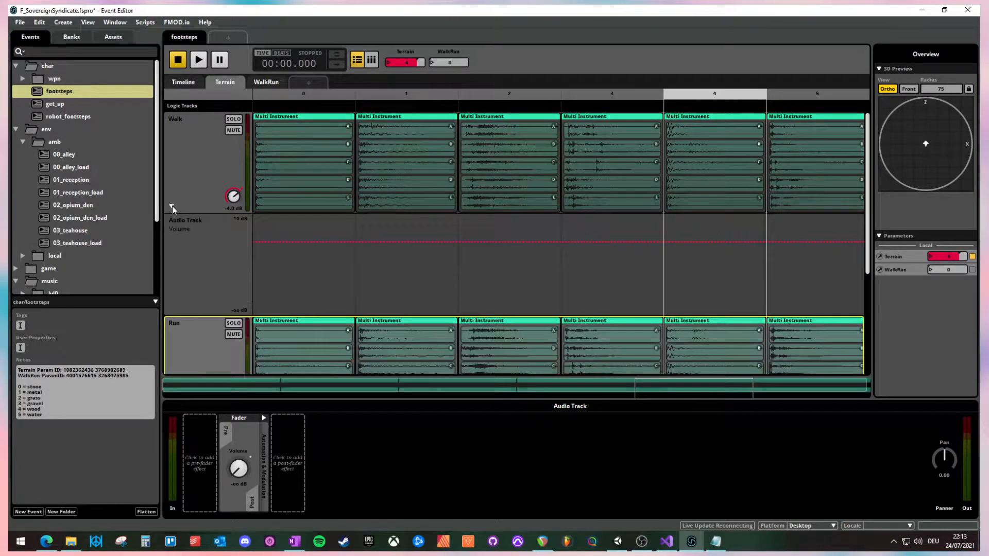
scroll(236, 119, down, 3)
click(267, 84)
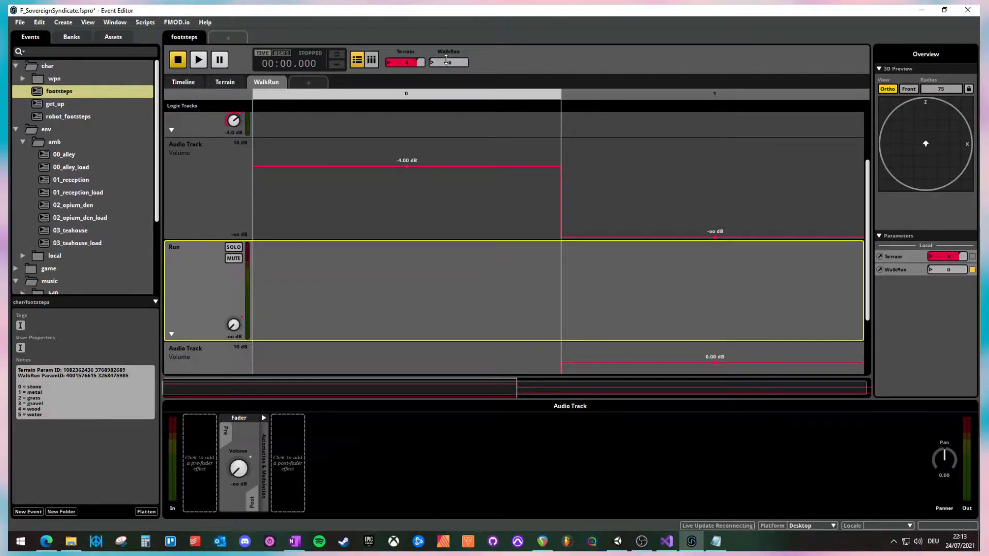
scroll(397, 177, up, 1)
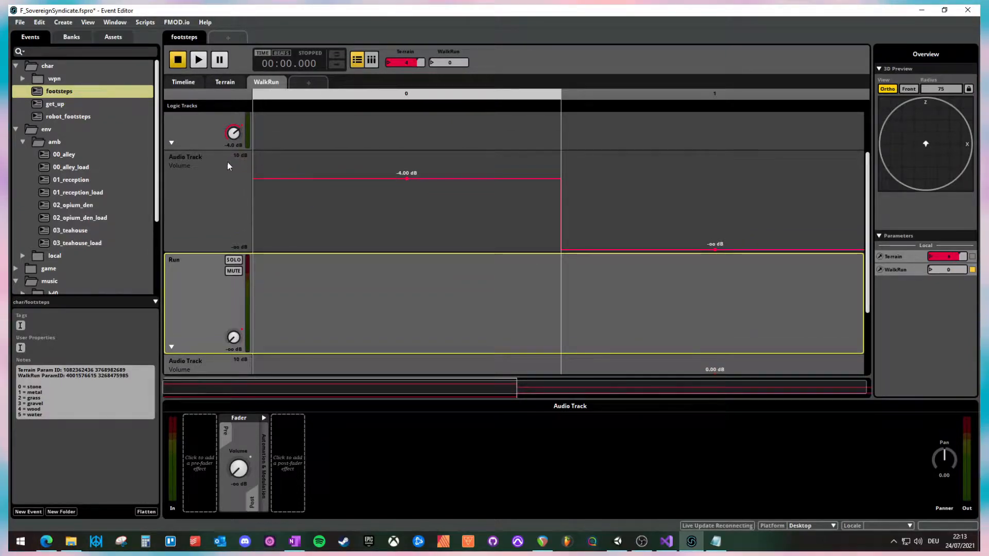
scroll(252, 232, up, 5)
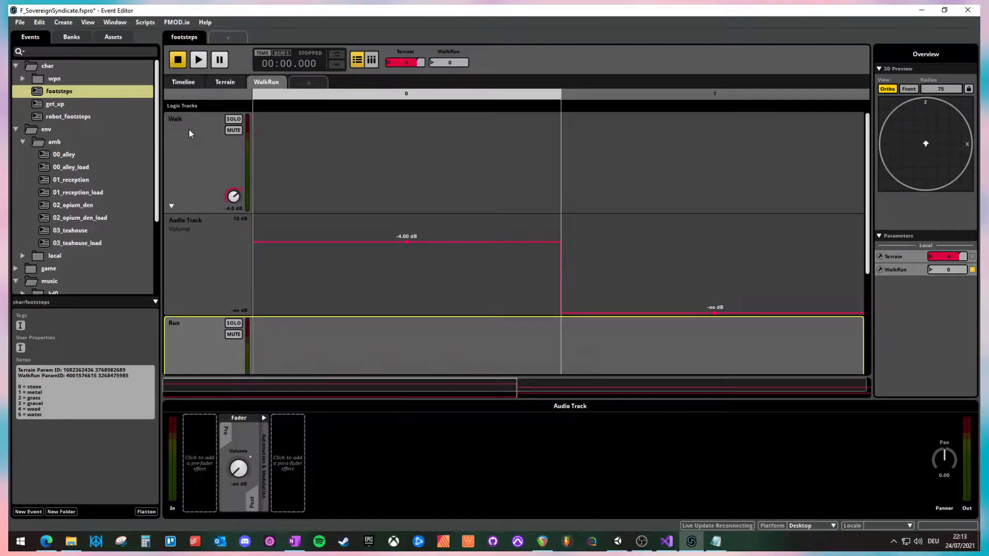
scroll(437, 188, down, 7)
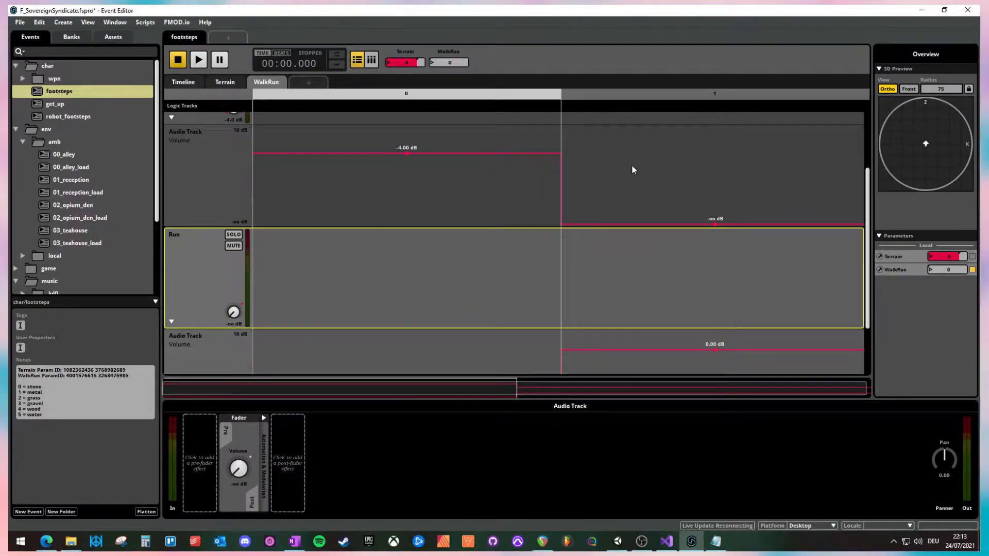
scroll(425, 301, down, 1)
scroll(426, 298, down, 5)
scroll(428, 302, up, 7)
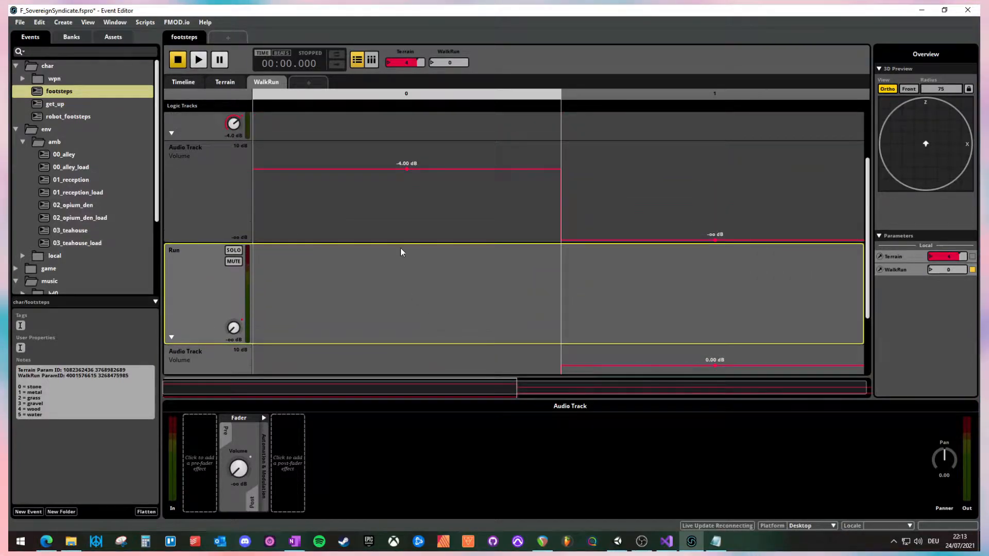
Return to the Terrain parameter sheet and set the WalkRun parameter to 1.
click(229, 82)
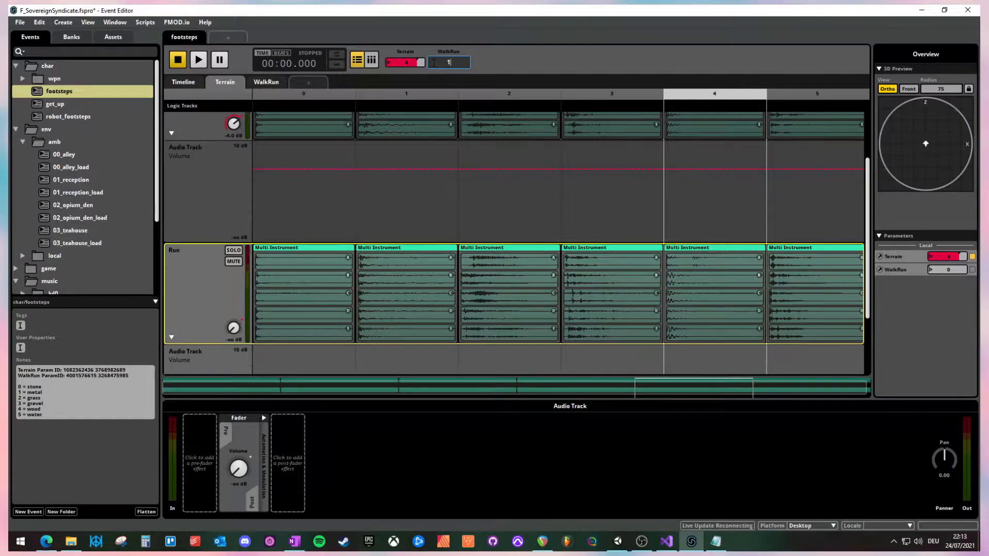
key(Return)
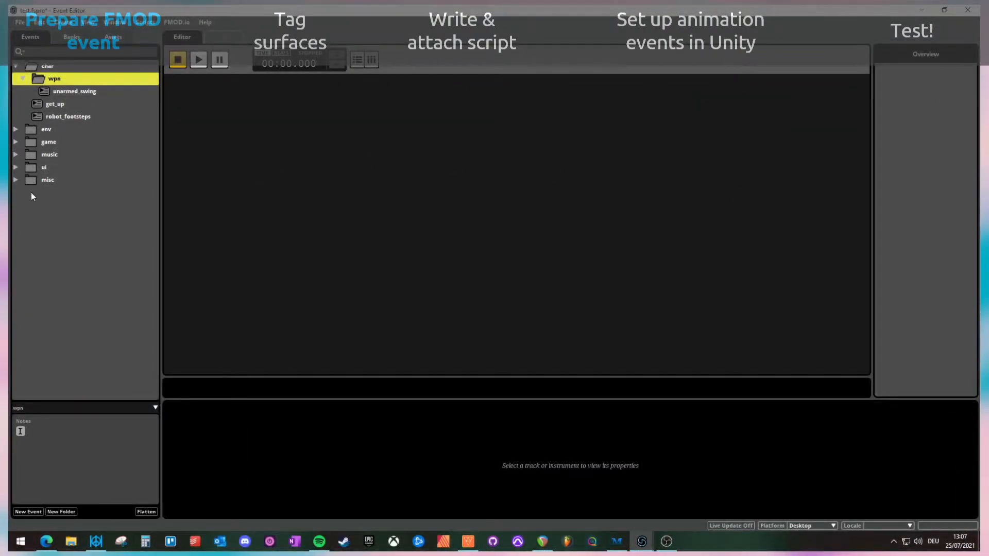
Create a new 3D Timeline event in the char folder and name it footsteps.
click(45, 67)
right_click(45, 67)
mouse_move(103, 73)
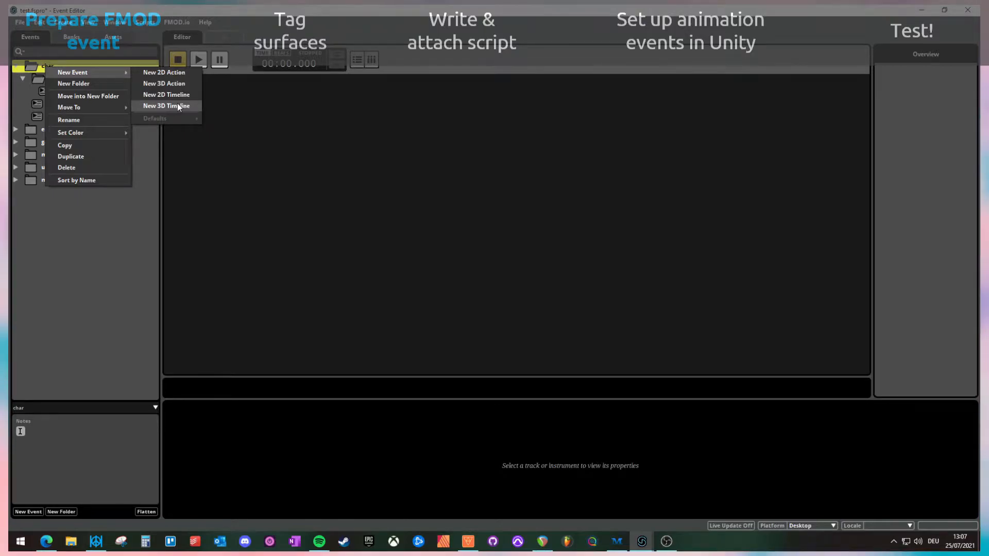
click(177, 105)
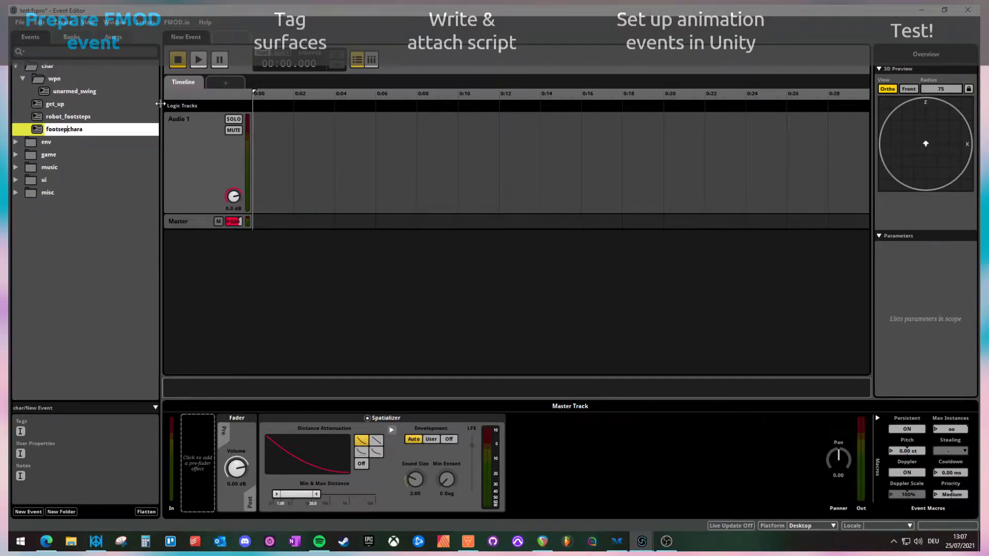
text(teps)
key(Delete)
key(Delete)
key(Delete)
key(Delete)
key(Delete)
key(Return)
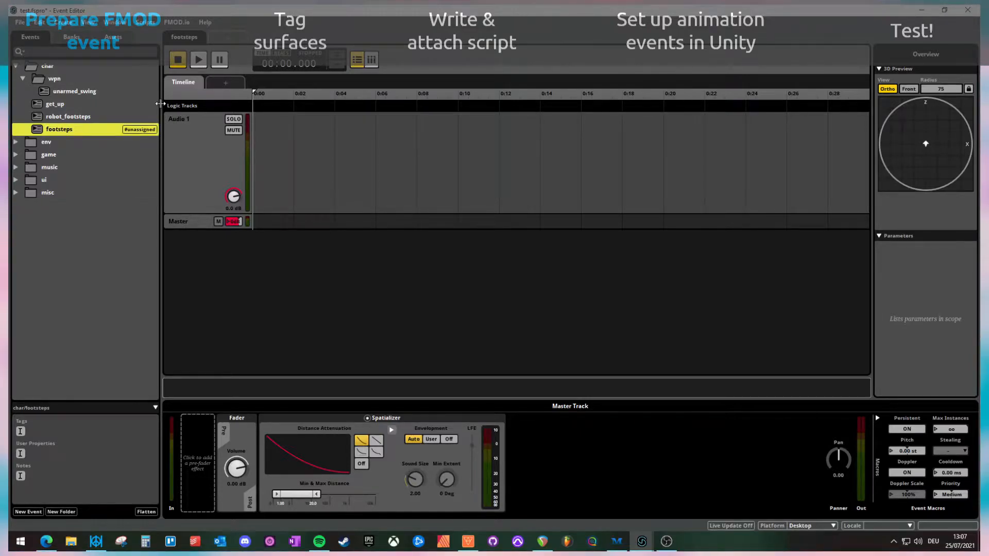
Assign the new footsteps event to an existing bank.
right_click(52, 133)
mouse_move(85, 186)
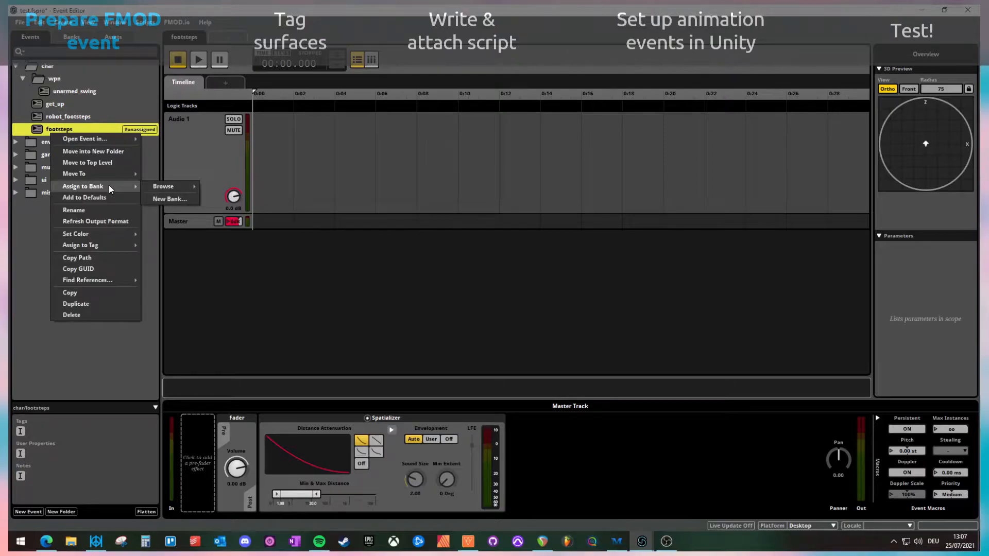
mouse_move(163, 186)
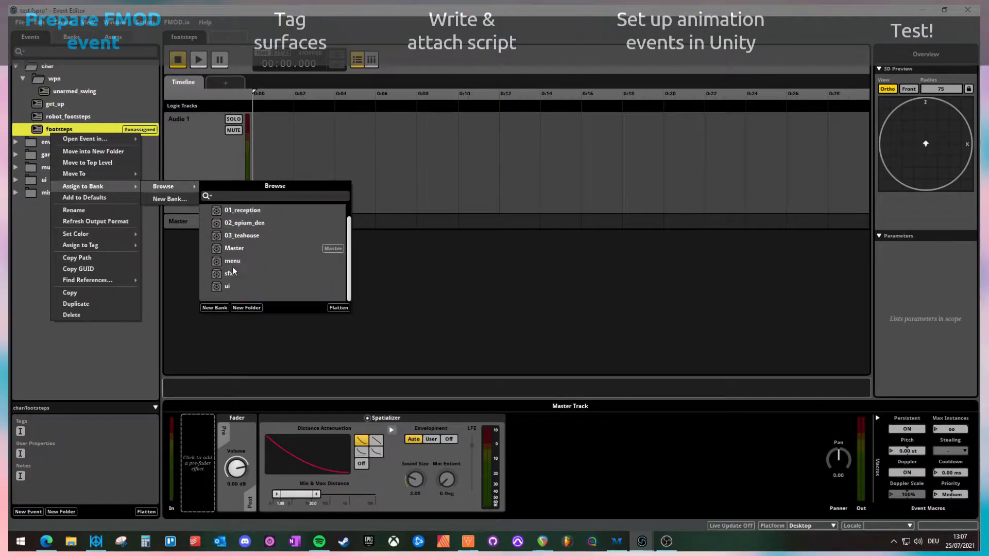
click(234, 262)
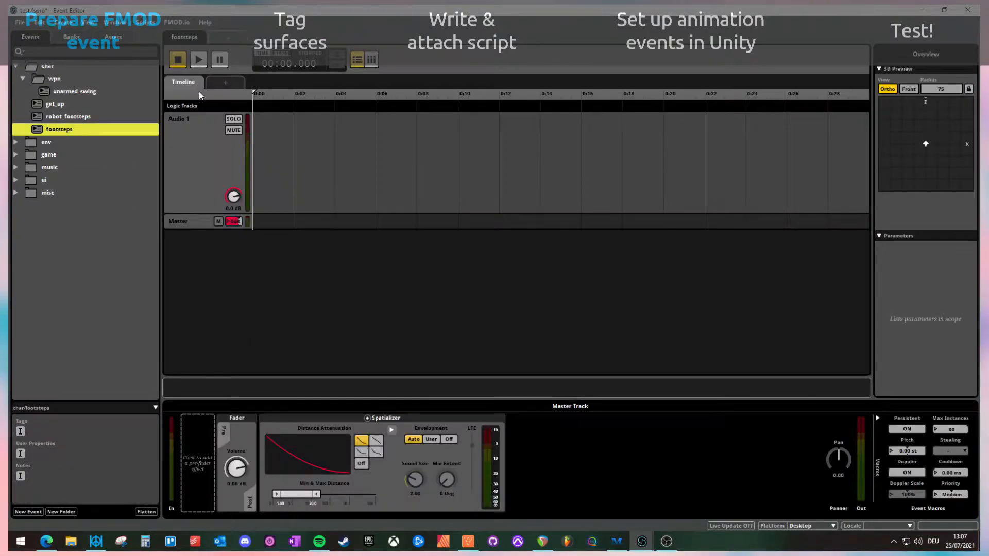
Rename the footsteps event's first audio track to Walk.
click(183, 125)
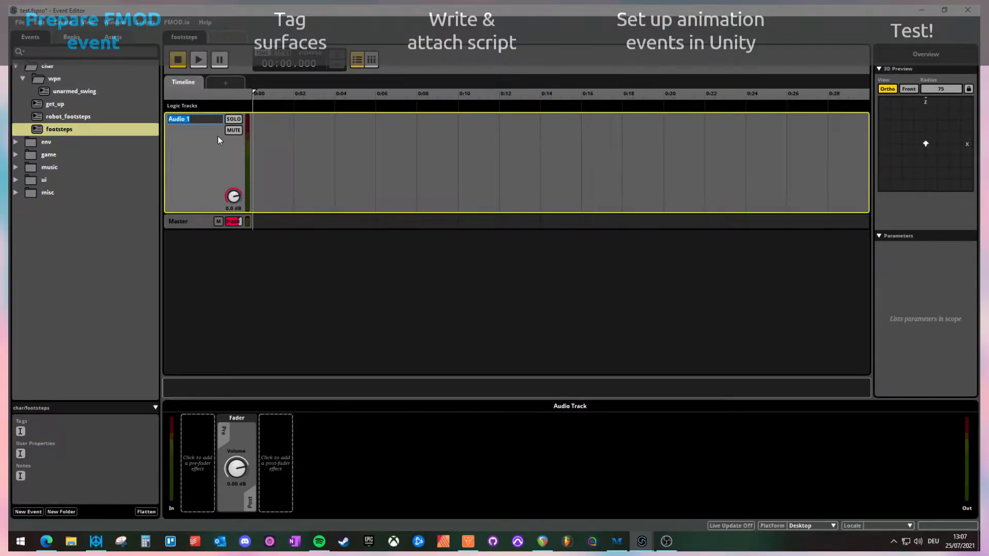
text(Walk)
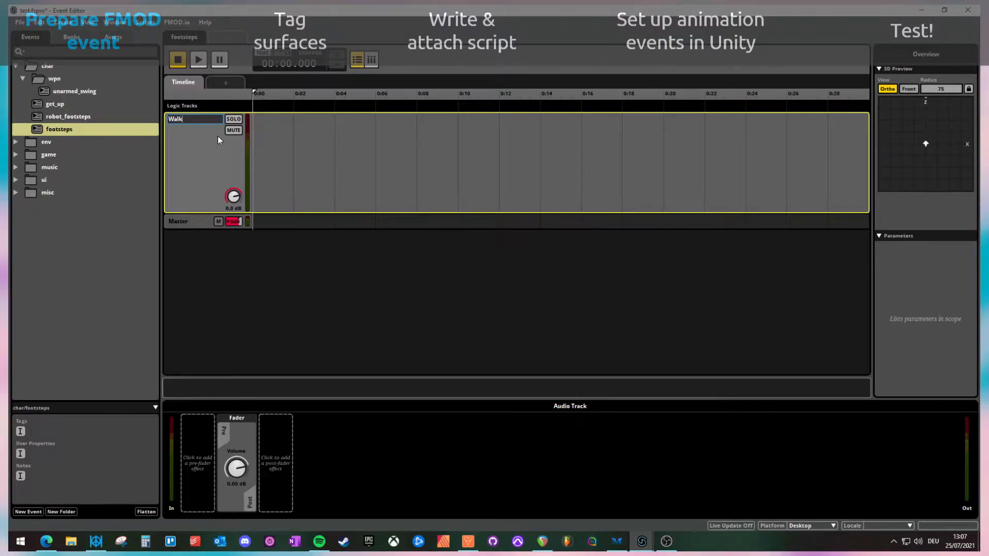
click(195, 147)
Add a second audio track below the Walk track and name it Run.
right_click(194, 148)
click(203, 152)
double_click(190, 220)
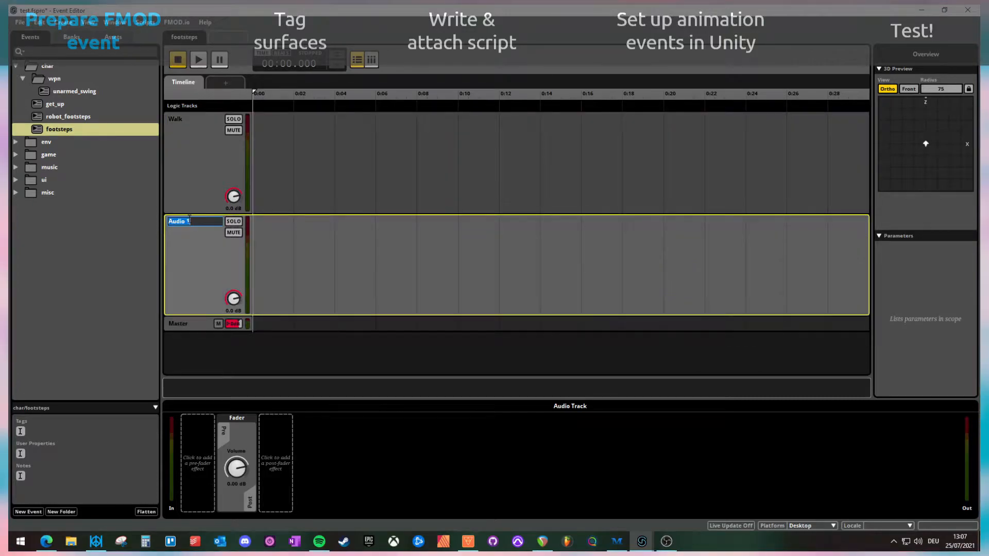
text(Run)
key(Return)
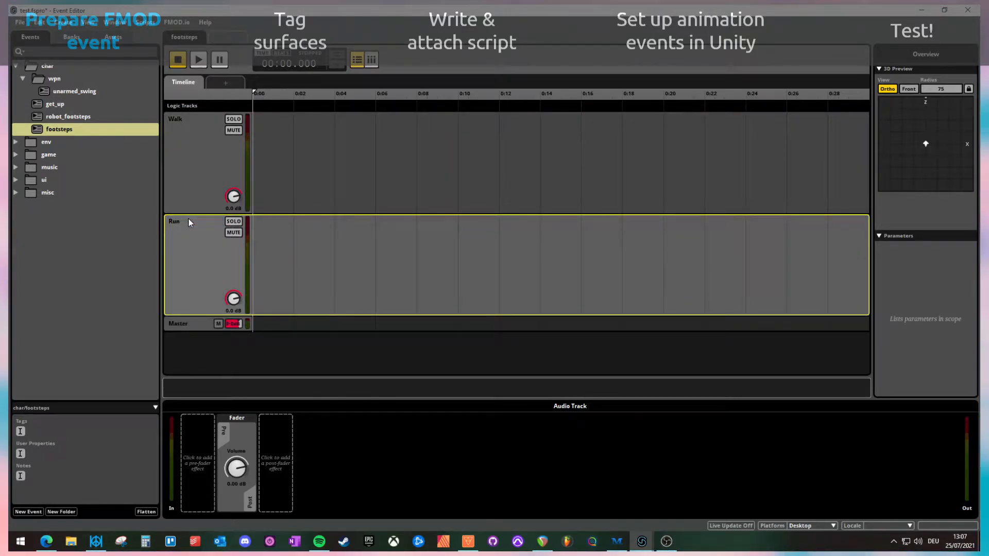
Add a parameter sheet with a new User: Discrete parameter named Terrain to the footsteps event.
click(225, 84)
mouse_move(239, 109)
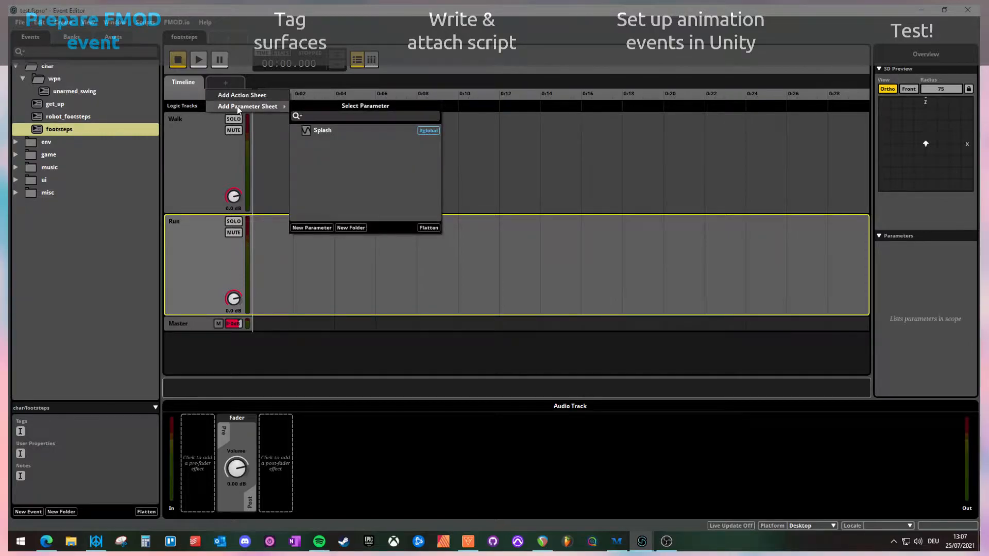
click(294, 227)
click(448, 170)
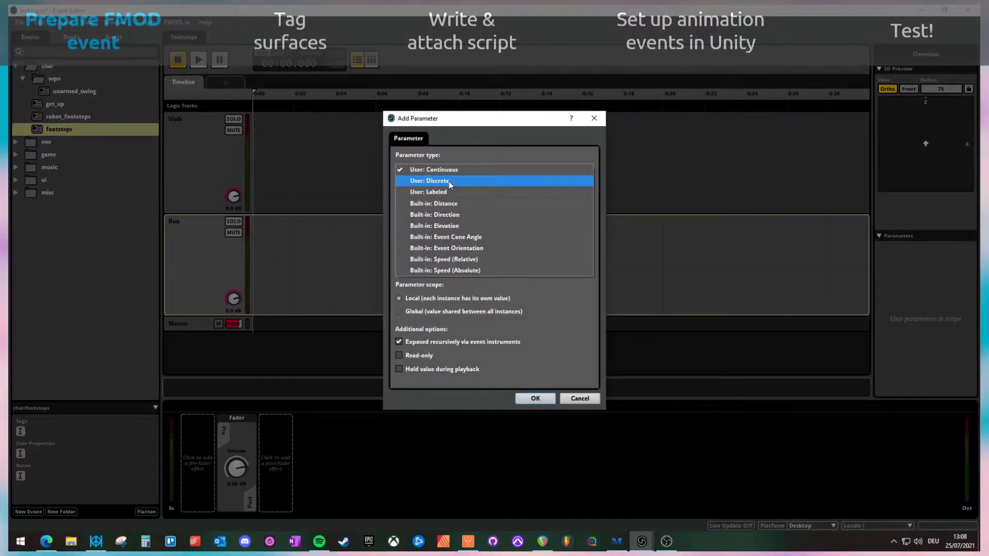
click(491, 184)
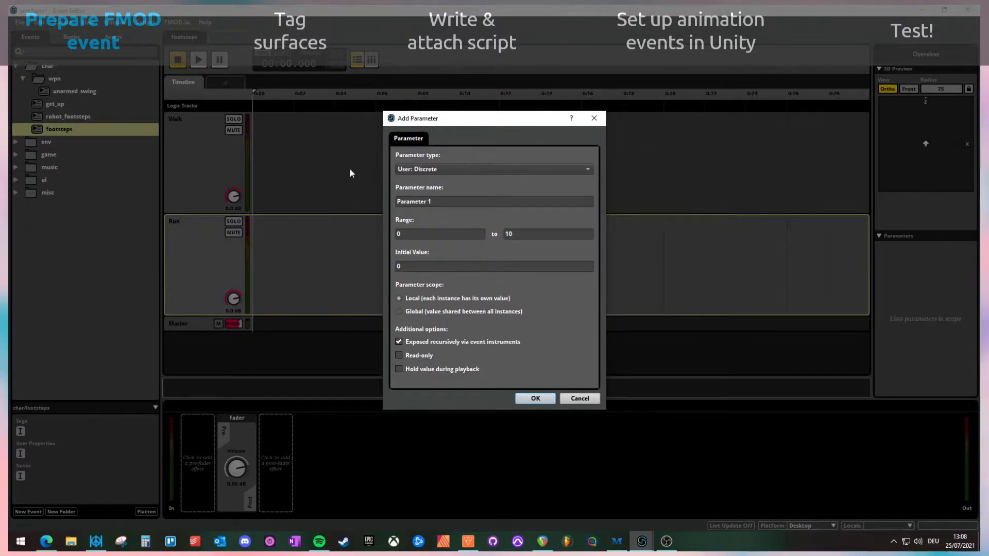
triple_click(461, 208)
text(Terrain)
key(Return)
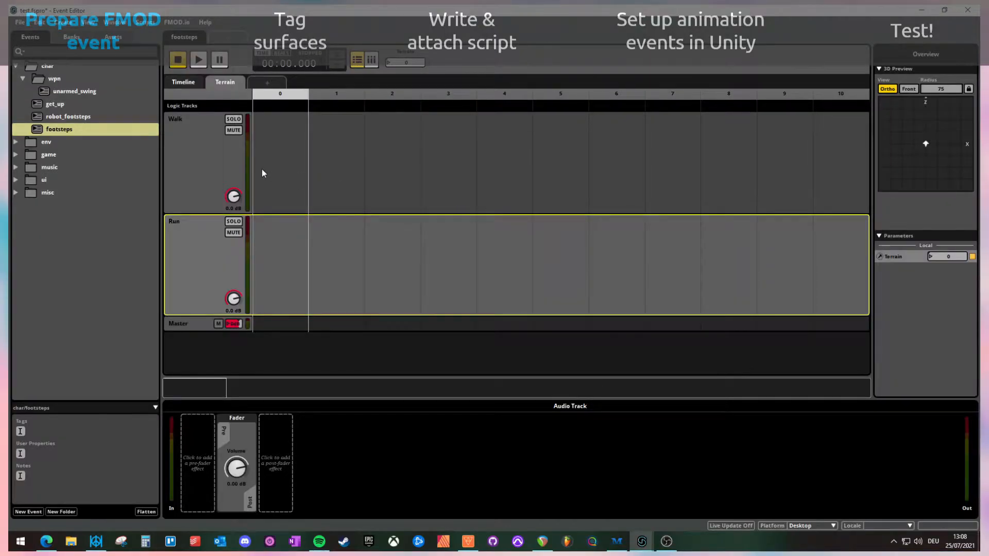
Edit the Terrain parameter to range from 0 to 5, hold its value during playback, and scale its contents to the new range.
right_click(225, 82)
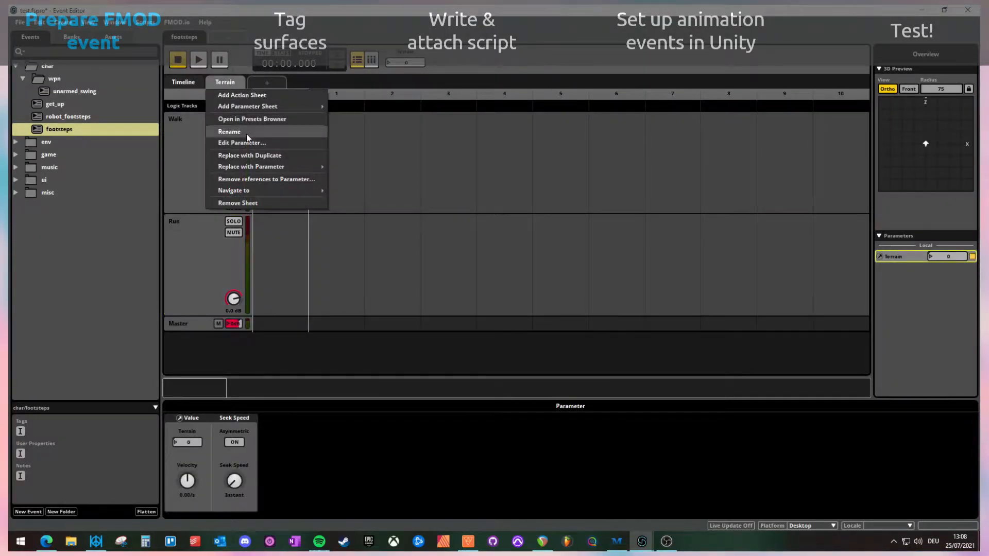
click(232, 143)
key(Tab)
key(Tab)
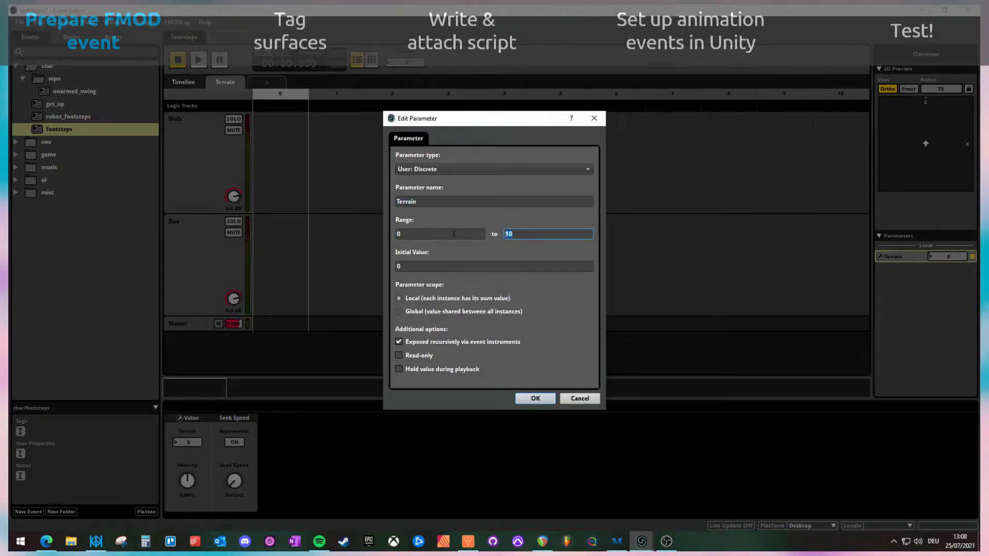
text(5)
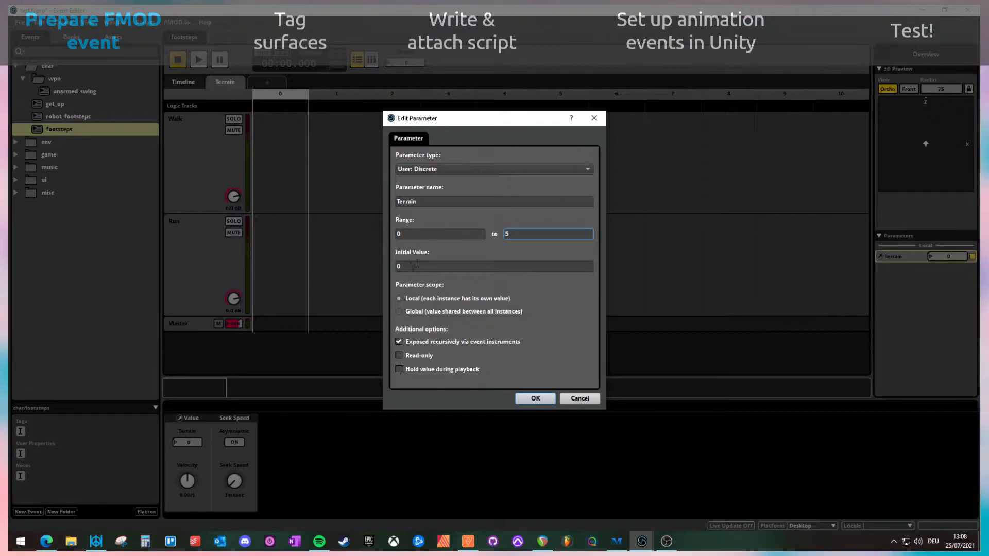
click(398, 235)
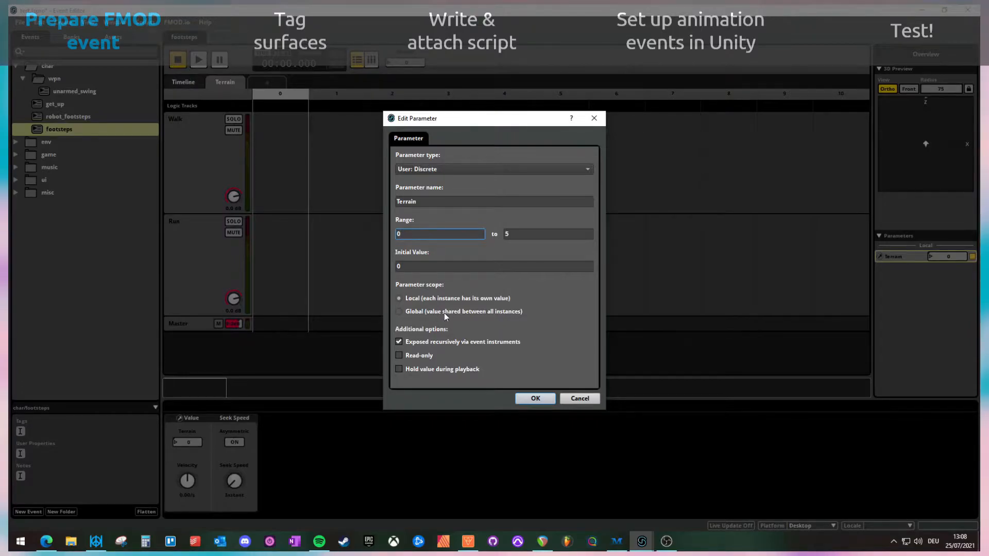
click(398, 369)
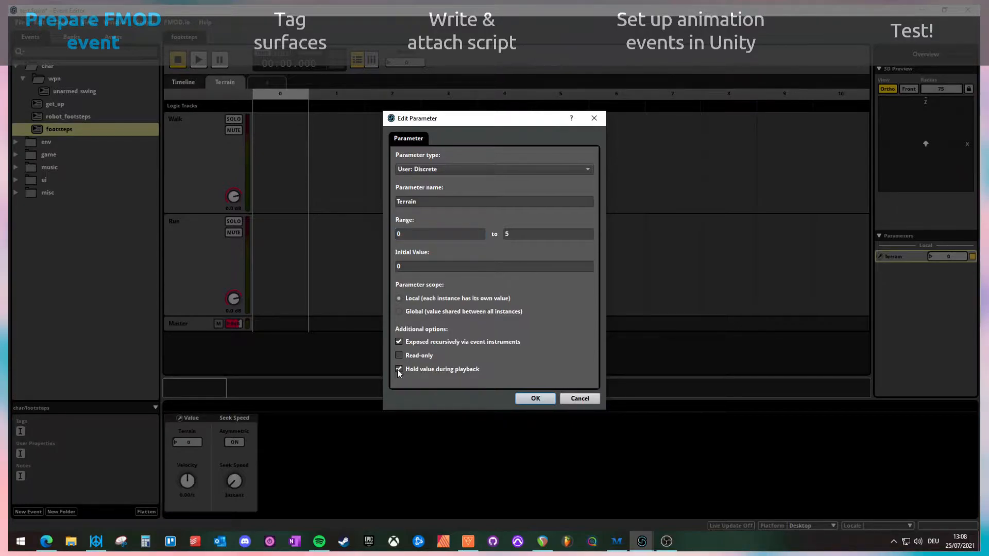
click(535, 399)
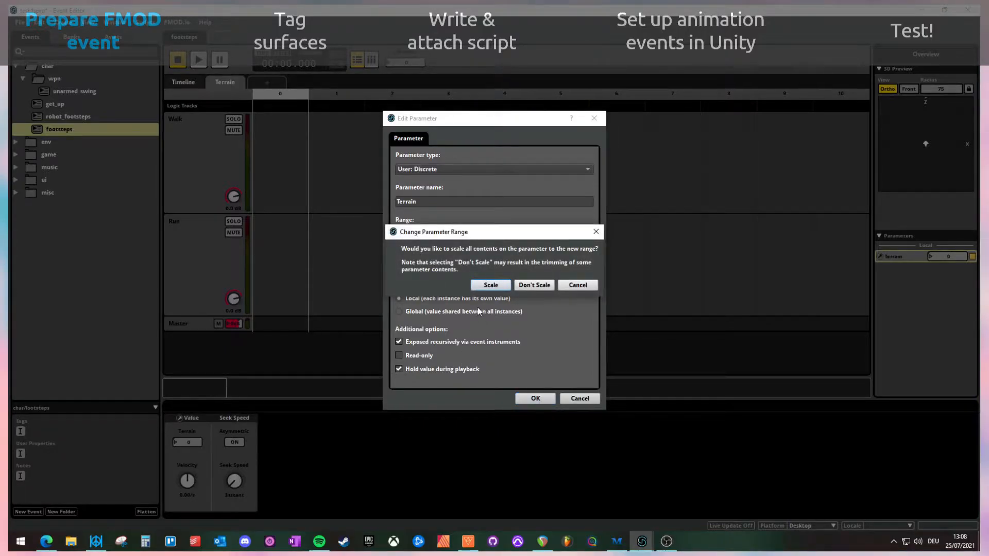
key(Return)
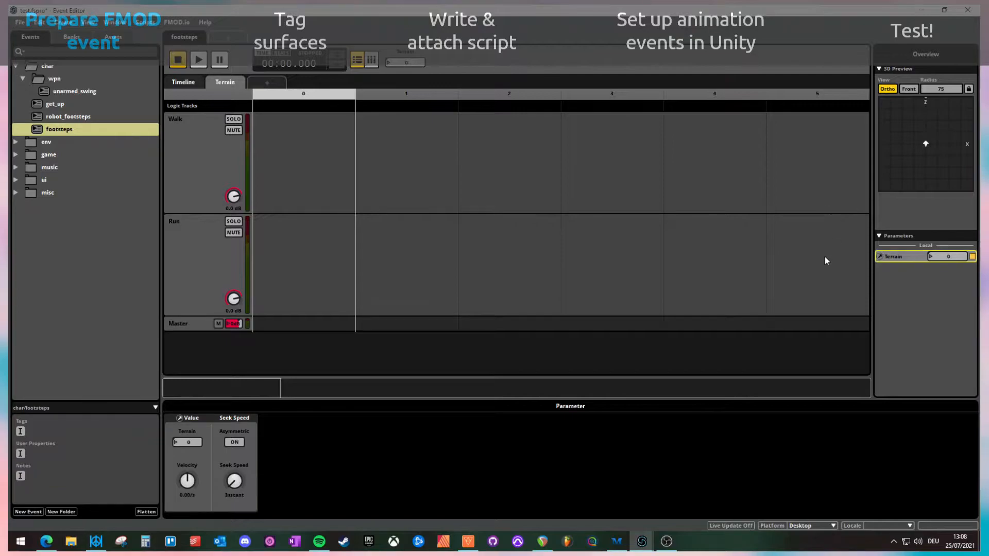
Open the Audio Bin, expand the char/footsteps folder, and move the window clear of the first Terrain values.
click(115, 22)
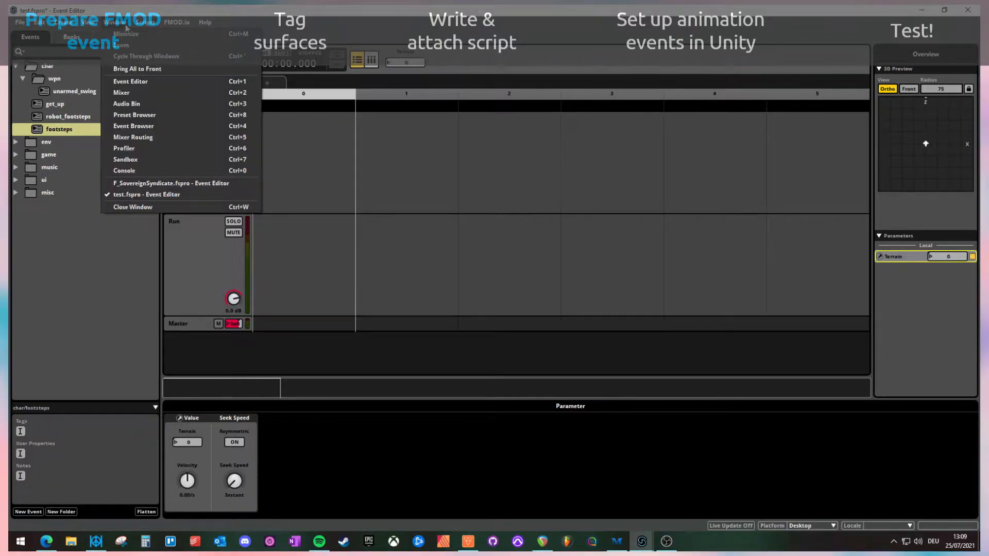
click(129, 101)
click(400, 135)
click(407, 149)
drag(441, 81, 652, 86)
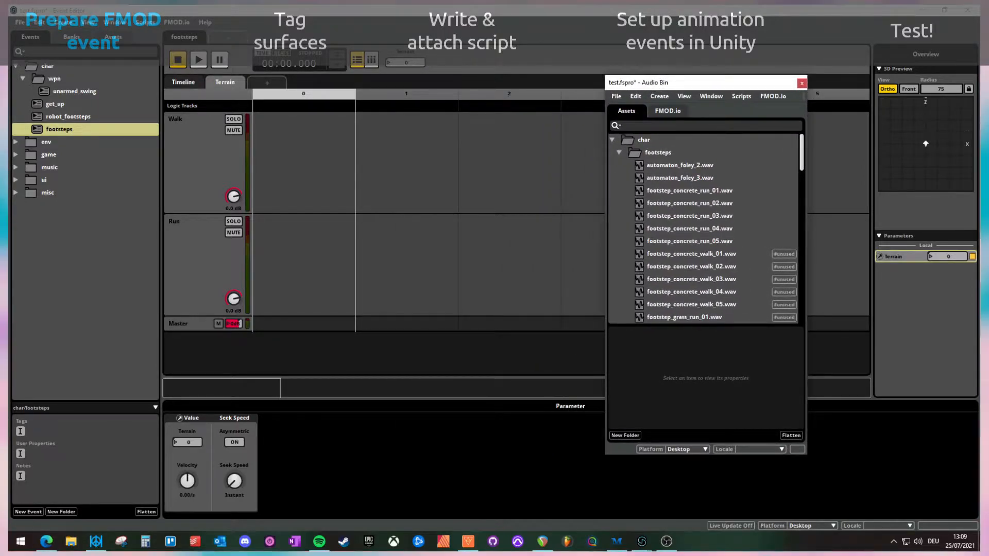
List the terrain values in the footsteps event's notes: 0 = stone, 1 = metal, 2 = grass, 3 = gravel, 4 = wood, 5 = water.
click(406, 313)
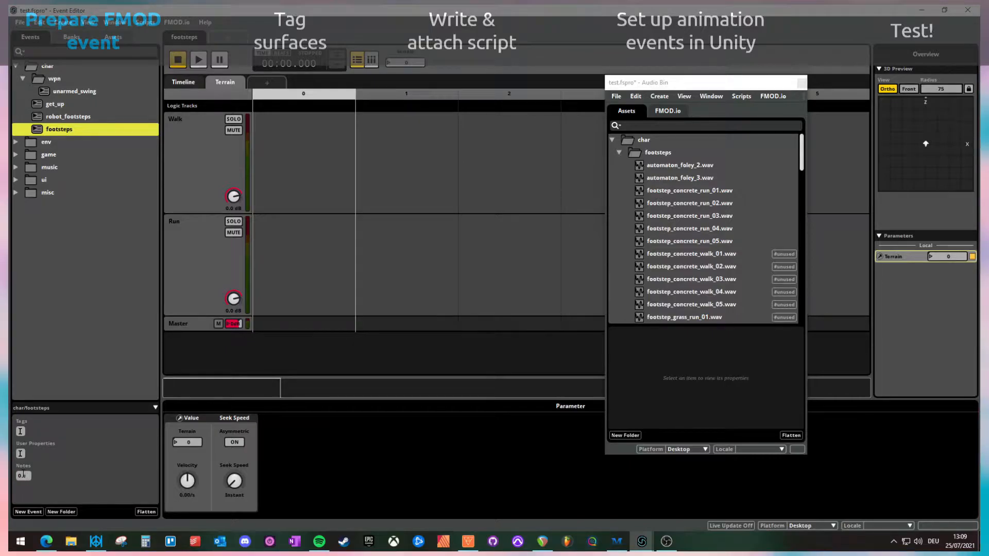
click(23, 474)
text(metal)
key(Return)
text(2 = grass)
key(Return)
text(3 = gravel)
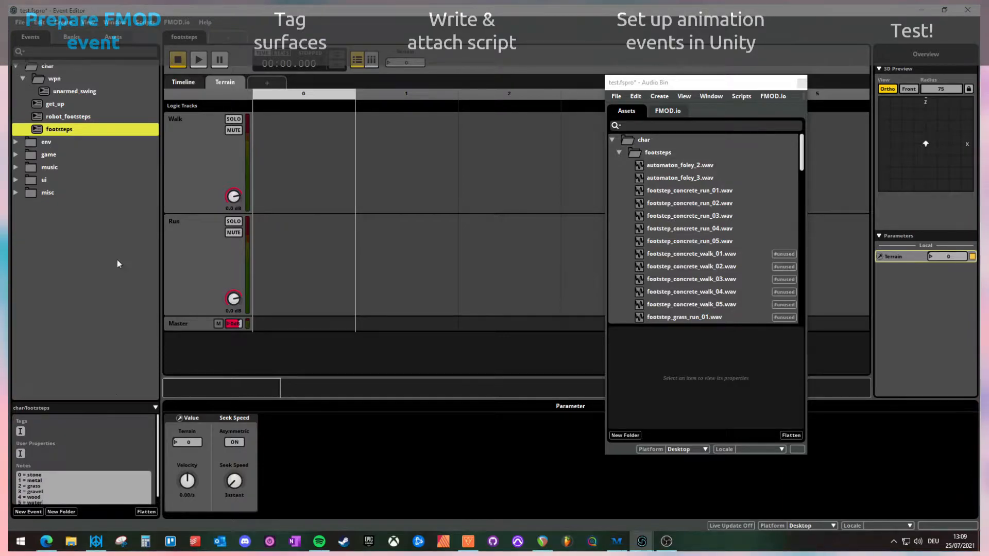
drag(117, 402, 113, 352)
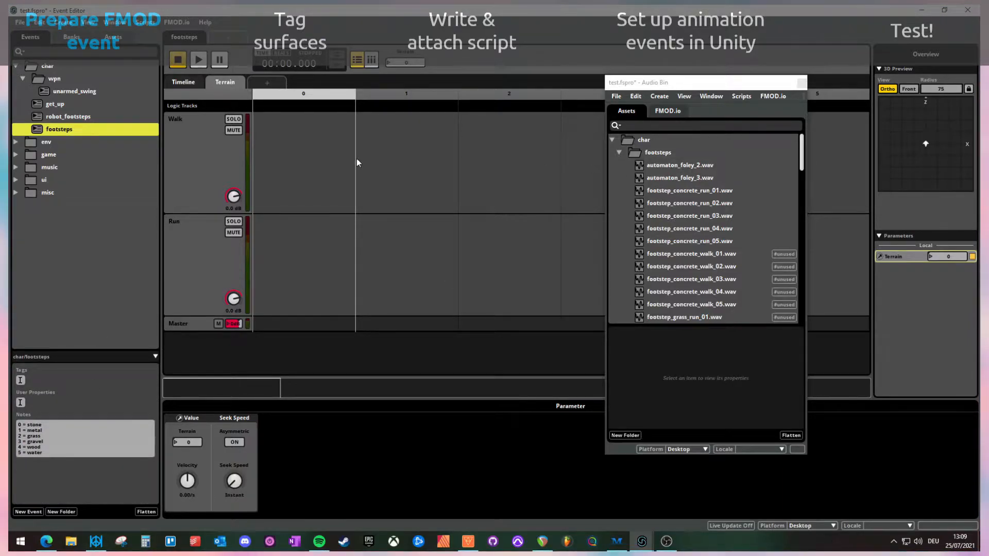
Place footstep_concrete_walk_01 to 05 as a multi instrument on the Walk track at Terrain value 0.
scroll(681, 253, down, 16)
scroll(681, 254, up, 14)
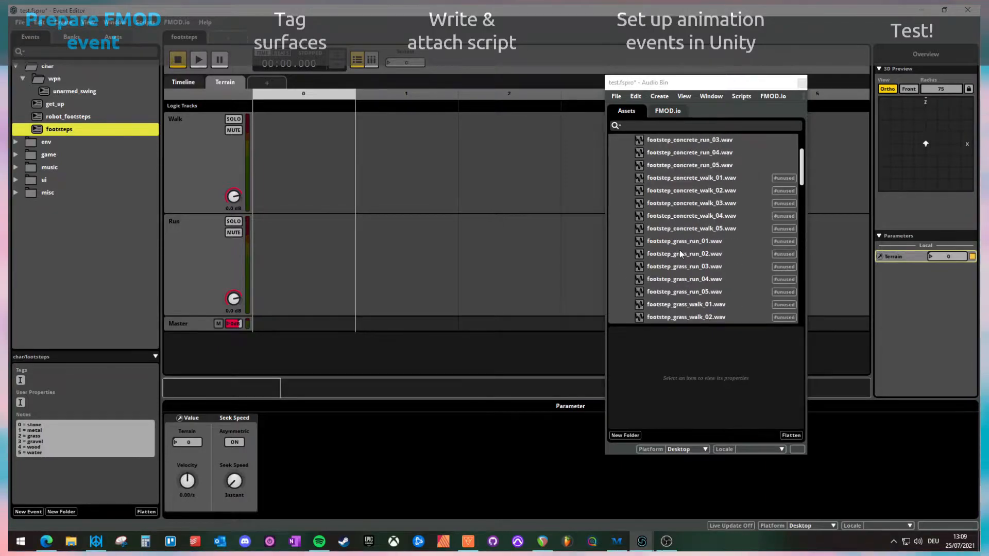
click(689, 178)
shift+click(689, 229)
drag(704, 183, 309, 149)
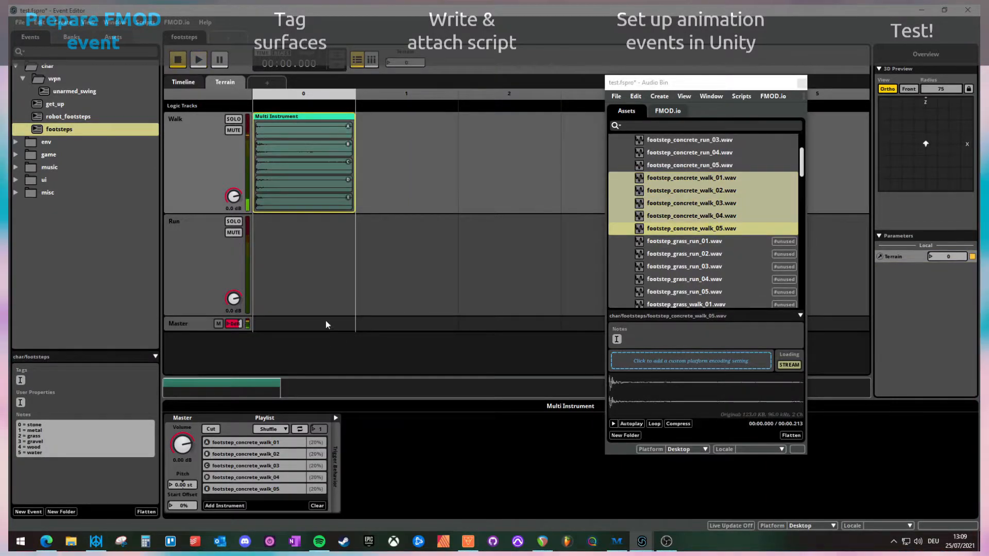
Place footstep_concrete_run_01 to 05 as a multi instrument on the Run track at Terrain value 0.
scroll(702, 214, up, 3)
click(692, 191)
shift+click(693, 241)
drag(695, 229, 309, 258)
Add the five grass run sounds to the Run track and the five grass walk sounds to the Walk track at Terrain value 2.
scroll(709, 256, down, 4)
click(688, 165)
shift+click(688, 216)
drag(682, 202, 518, 252)
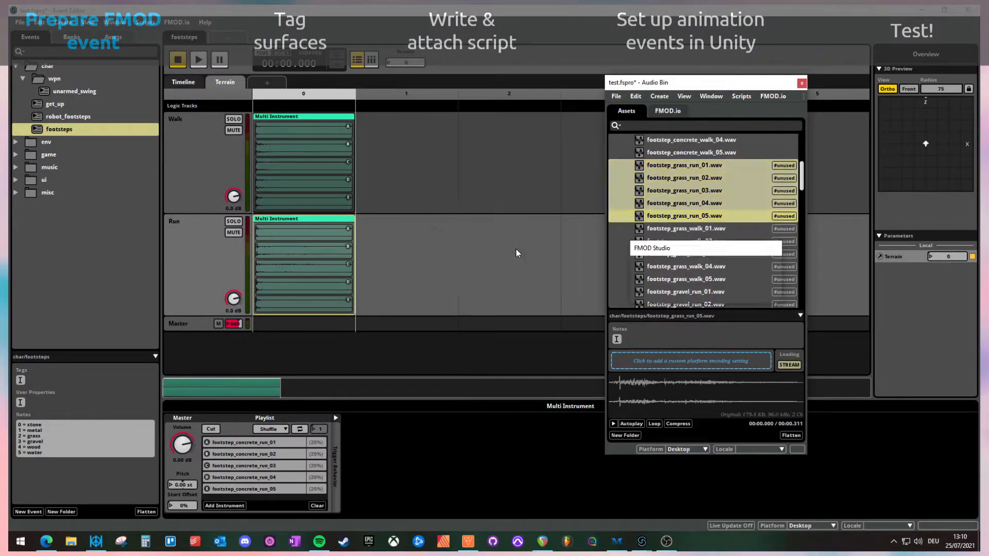
click(687, 229)
shift+click(688, 279)
drag(687, 267, 528, 203)
Add the five gravel run sounds to the Run track and the five gravel walk sounds to the Walk track at Terrain value 3.
scroll(699, 221, down, 2)
click(693, 217)
shift+click(693, 267)
drag(693, 262, 582, 175)
scroll(693, 227, down, 2)
click(693, 204)
shift+click(693, 254)
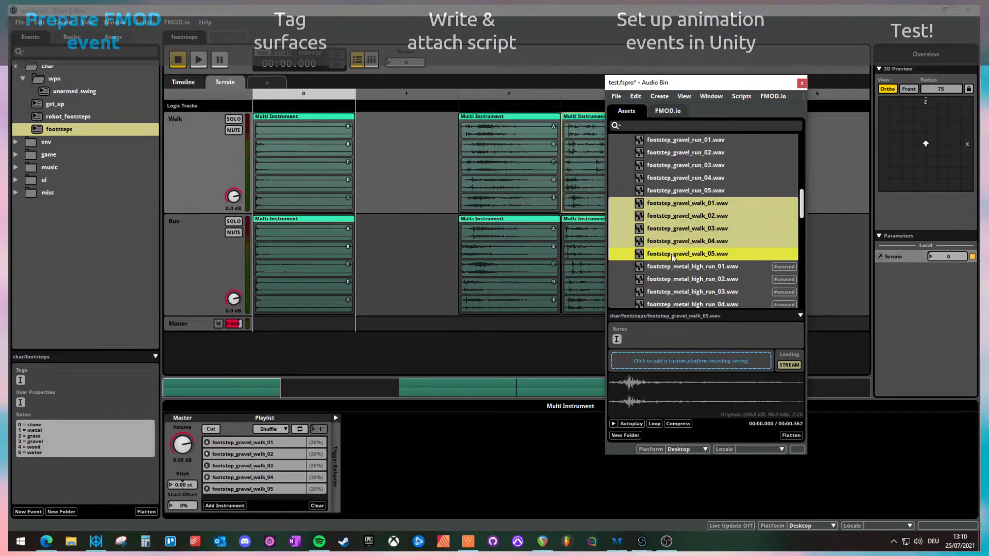
Add the metal run sounds to the Run track and the metal walk sounds to the Walk track at Terrain value 1.
scroll(693, 206, down, 2)
drag(429, 265, 412, 262)
scroll(693, 216, down, 2)
click(693, 179)
shift+click(693, 229)
drag(682, 219, 410, 165)
Move the Audio Bin off the higher Terrain values and fill the Walk and Run tracks with water footsteps at Terrain value 5.
drag(711, 83, 450, 73)
scroll(433, 206, down, 2)
click(426, 156)
drag(758, 166, 809, 166)
Place footstep_wood_run_01 to 05 as a multi instrument on the Run track at Terrain value 4.
scroll(442, 214, down, 2)
click(440, 207)
shift+click(441, 257)
drag(440, 256, 726, 271)
Place footstep_wood_walk_01 to 05 as a multi instrument on the Walk track at Terrain value 4.
scroll(448, 217, down, 2)
click(454, 193)
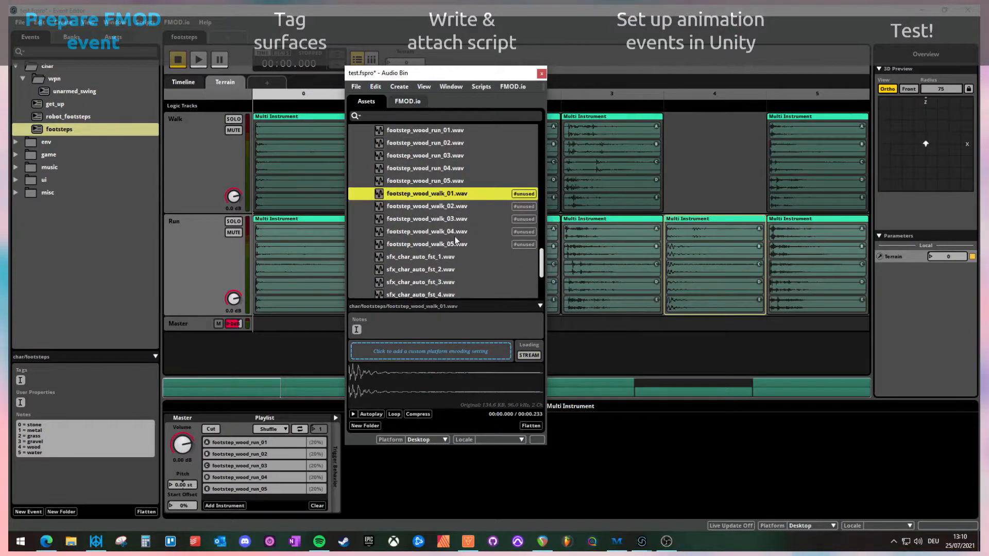
shift+click(461, 243)
drag(387, 67, 405, 64)
key(space)
Add a parameter sheet with a new User: Discrete parameter ranging from 0 to 1 that holds its value during playback.
click(263, 83)
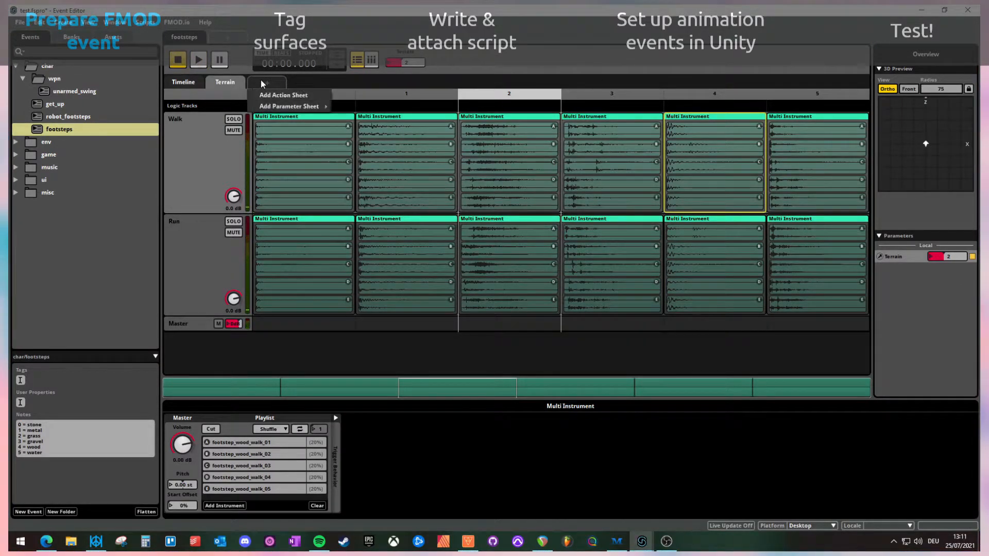
mouse_move(309, 109)
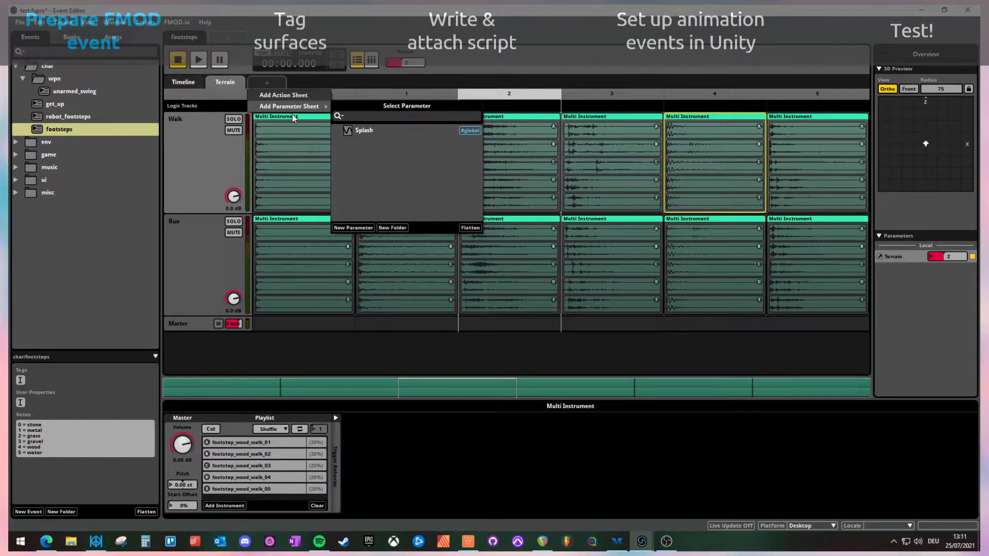
click(349, 228)
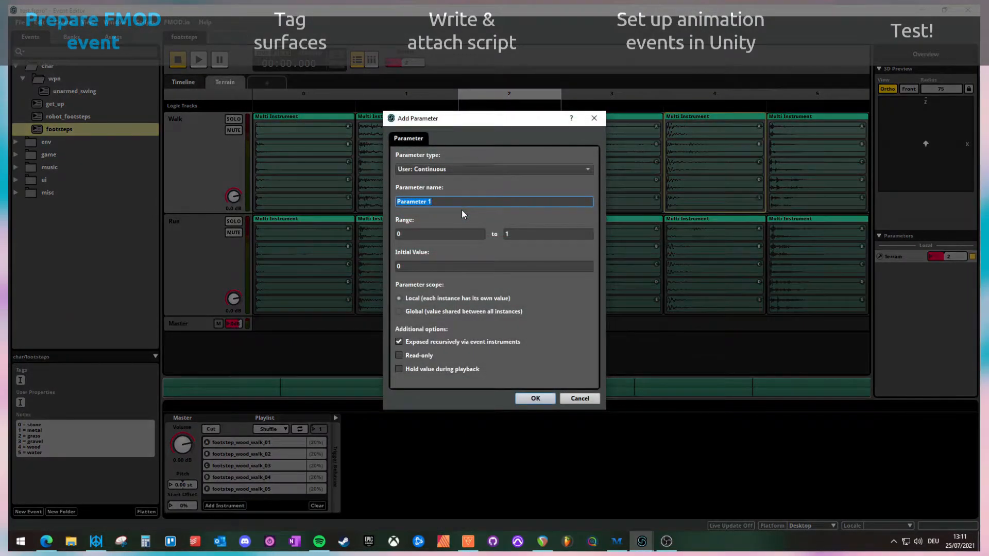
text(WalkRun)
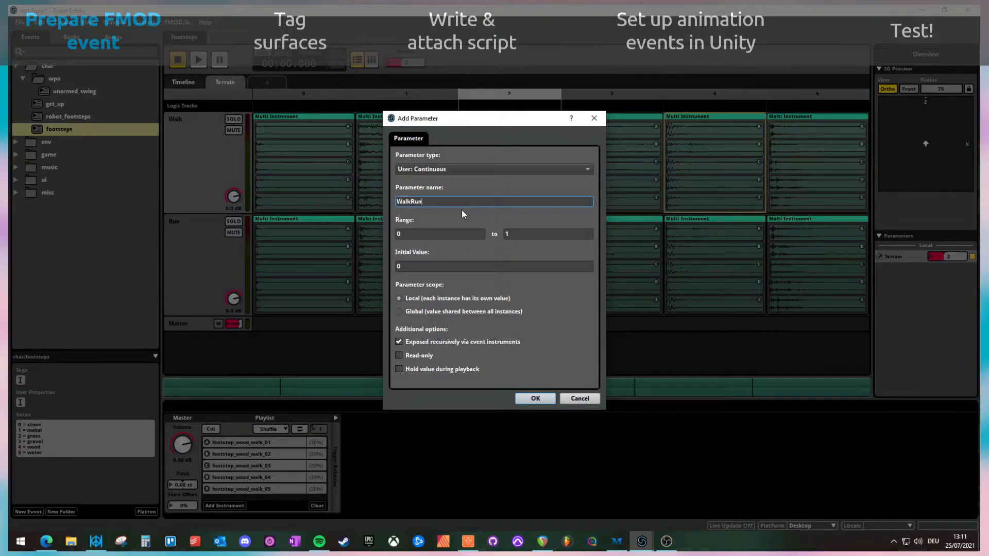
click(443, 169)
click(441, 181)
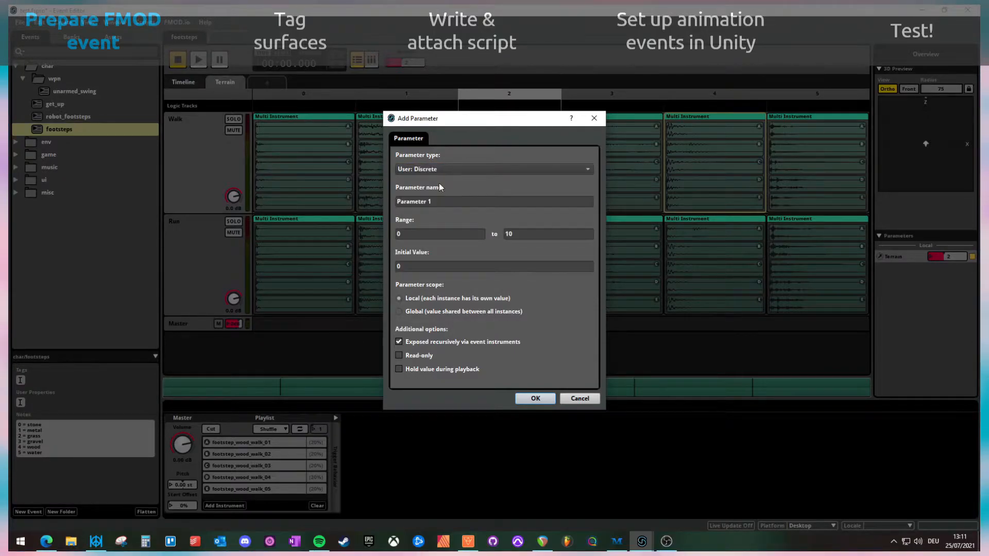
click(526, 234)
key(BackSpace)
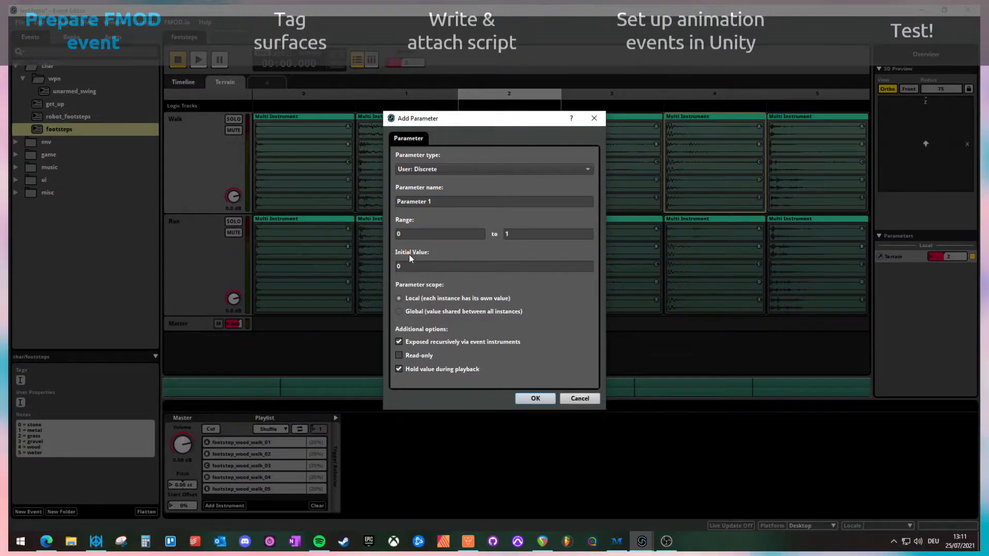
click(535, 400)
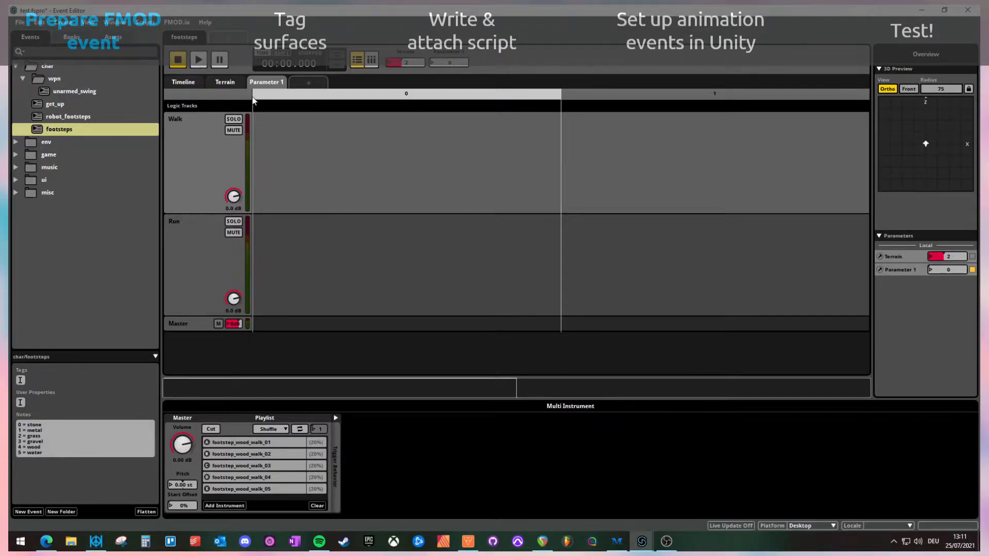
Add volume automation to both the Walk and the Run tracks on the new parameter's sheet.
right_click(250, 197)
click(251, 202)
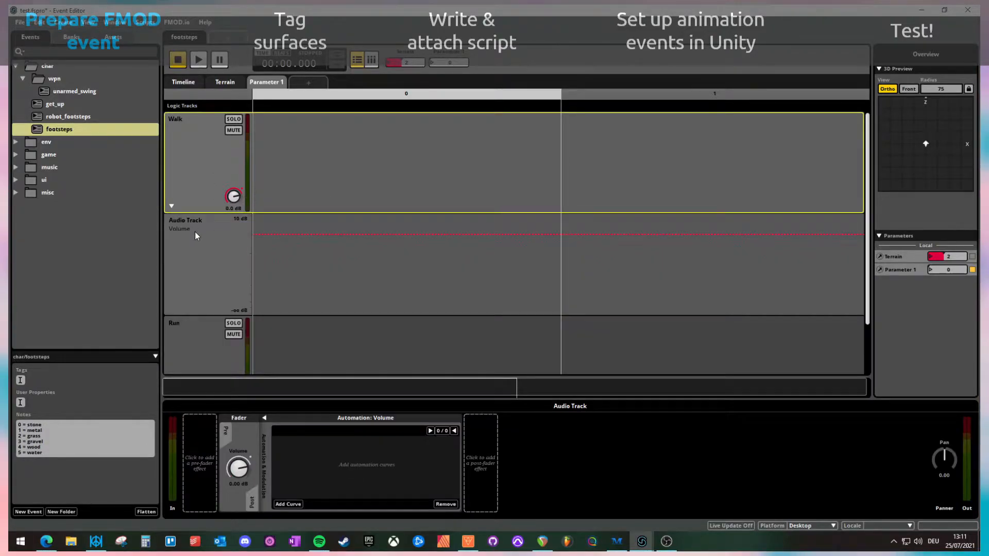
scroll(206, 252, down, 2)
right_click(238, 345)
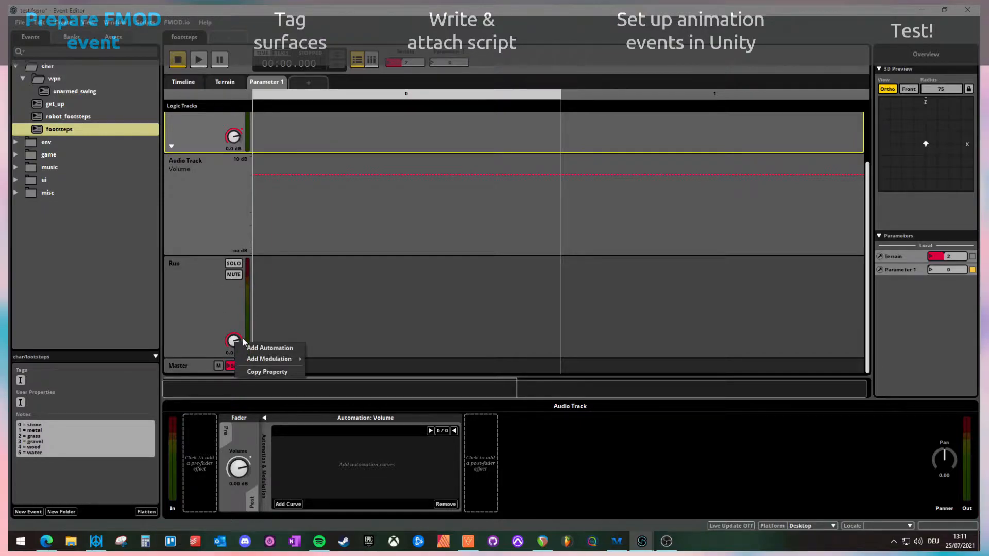
click(252, 351)
scroll(215, 314, up, 2)
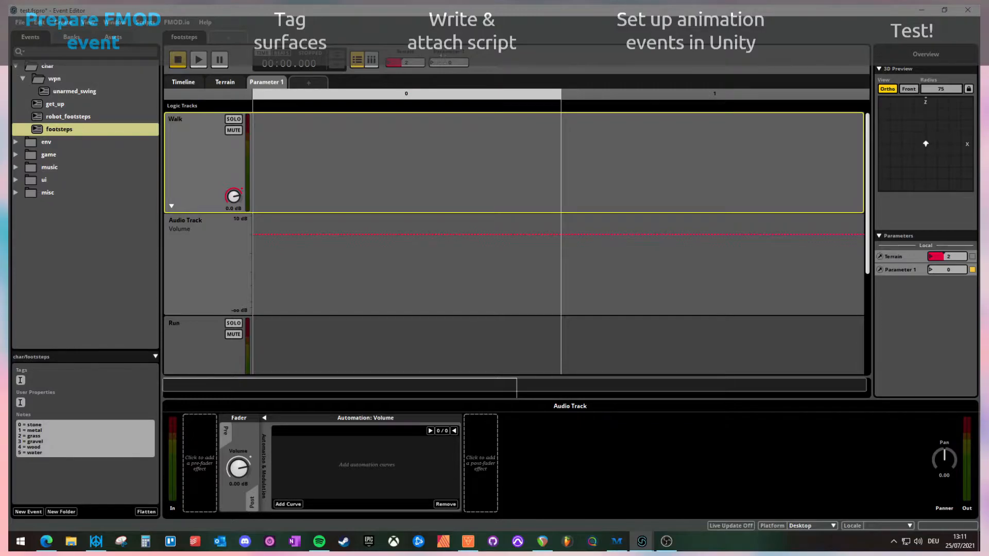
Rename the new 0-to-1 parameter to WalkRun.
click(453, 56)
right_click(453, 56)
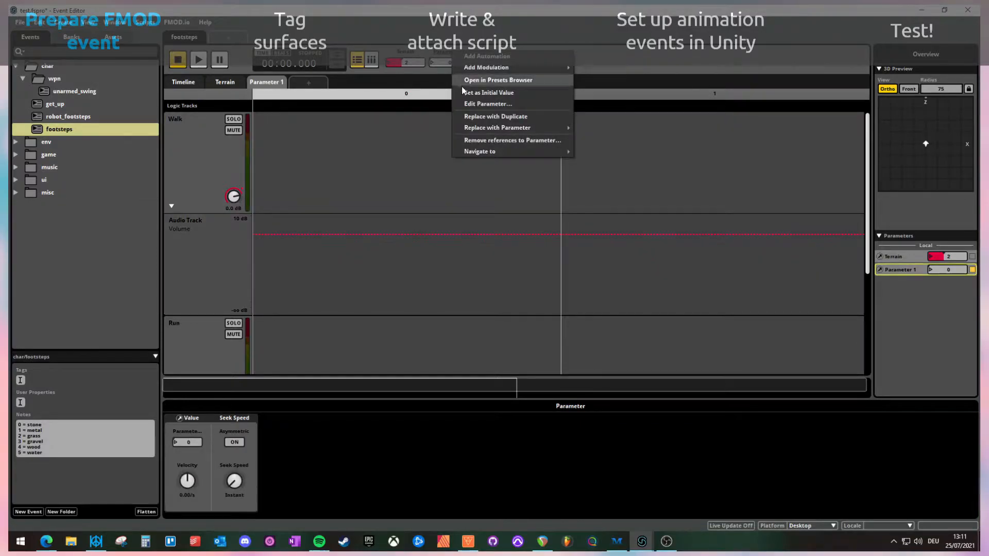
click(472, 105)
text(W)
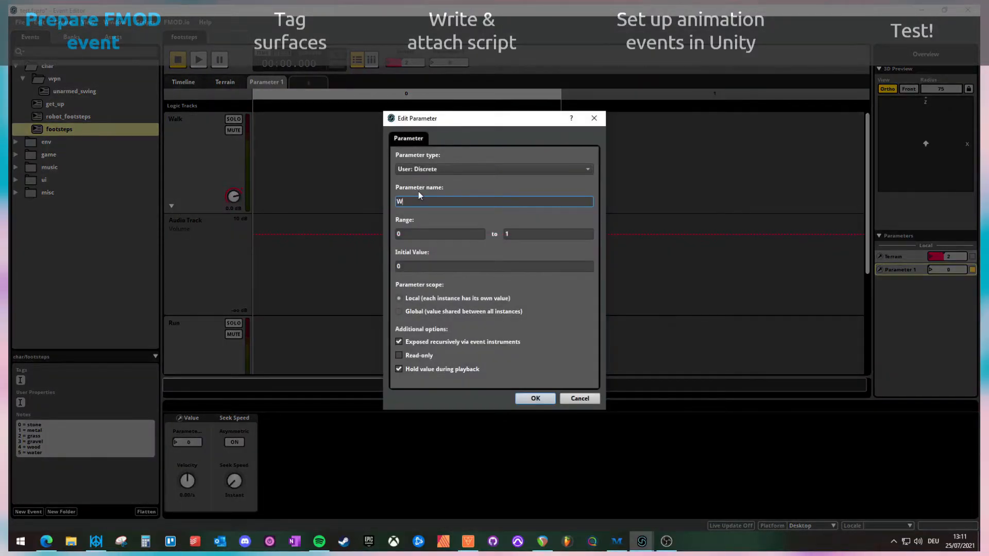
text(alkRun)
key(Return)
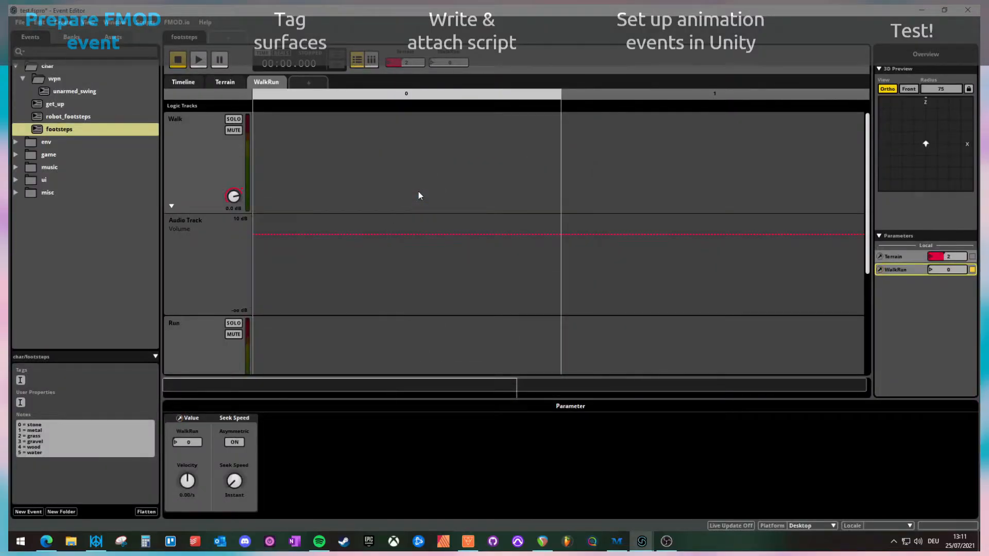
Automate the Walk track's volume to 0 dB at WalkRun 0 and -oo dB at WalkRun 1.
click(407, 234)
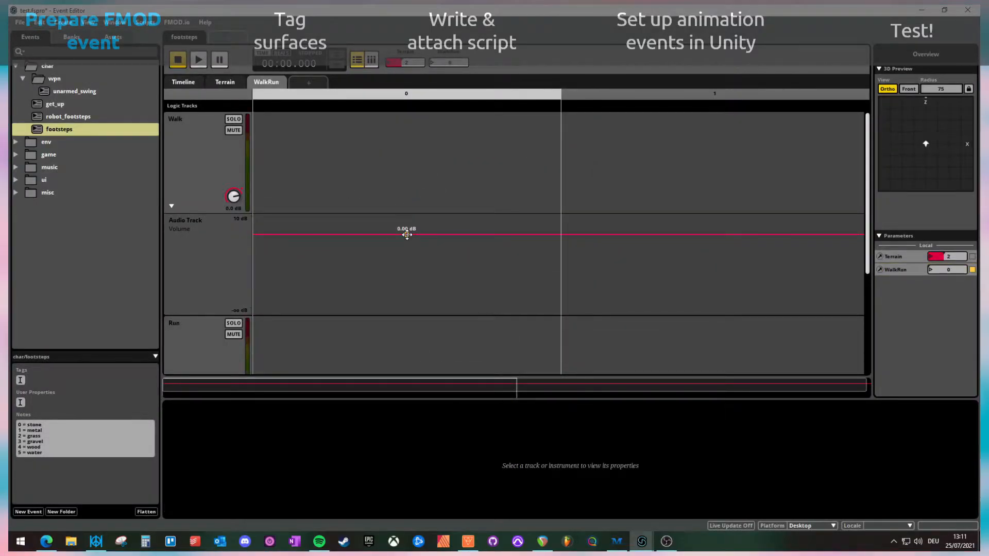
click(714, 234)
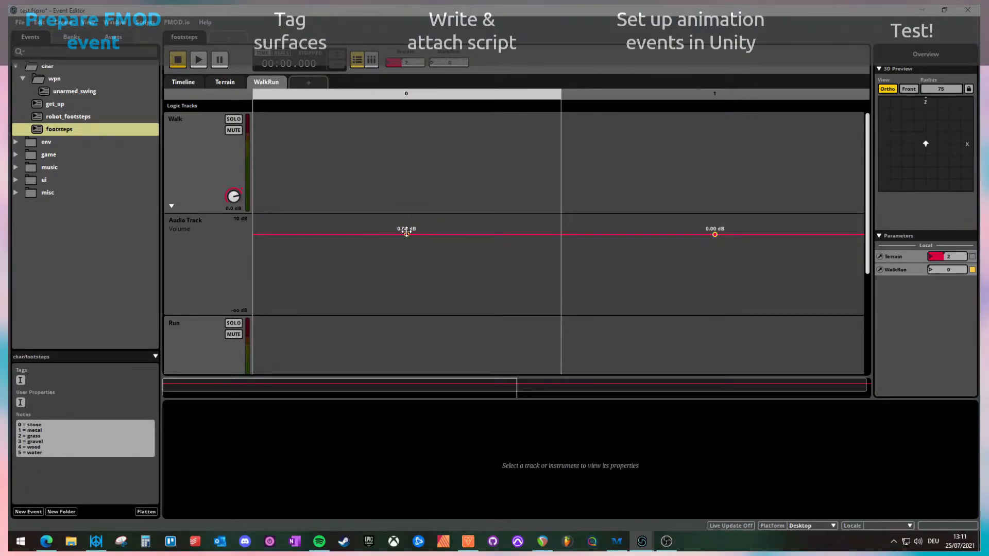
drag(715, 235, 715, 313)
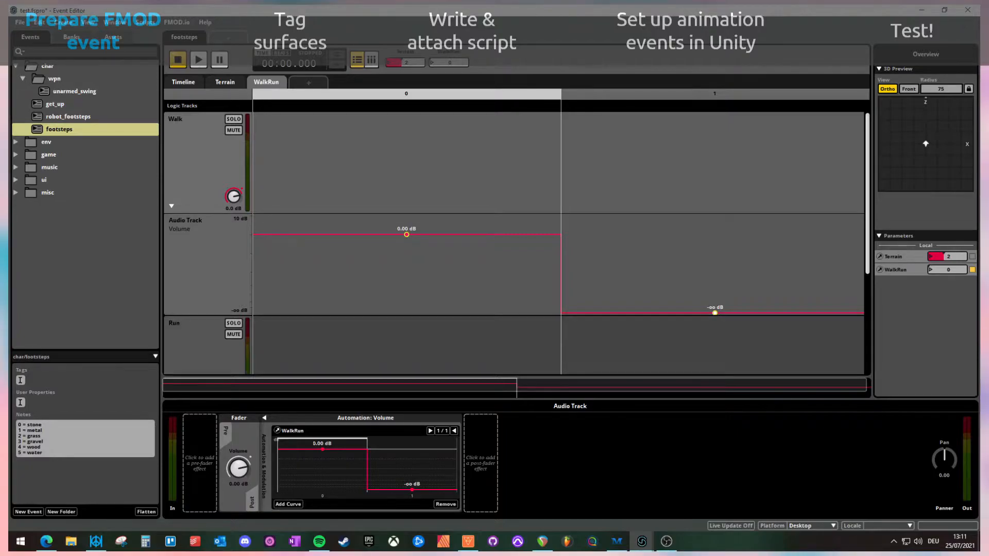
Automate the Run track's volume to -oo dB at WalkRun 0 and 0 dB at WalkRun 1.
scroll(678, 271, down, 5)
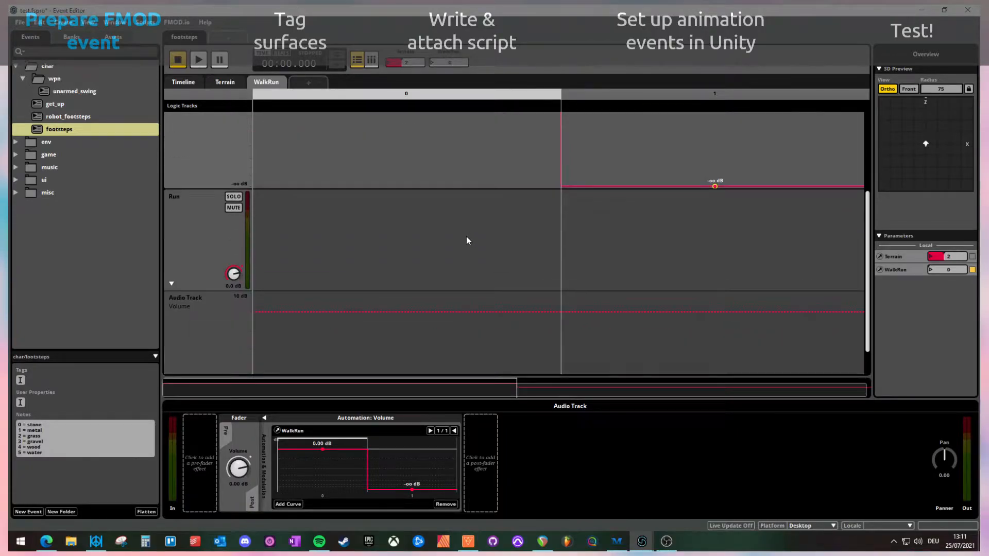
click(407, 312)
click(715, 311)
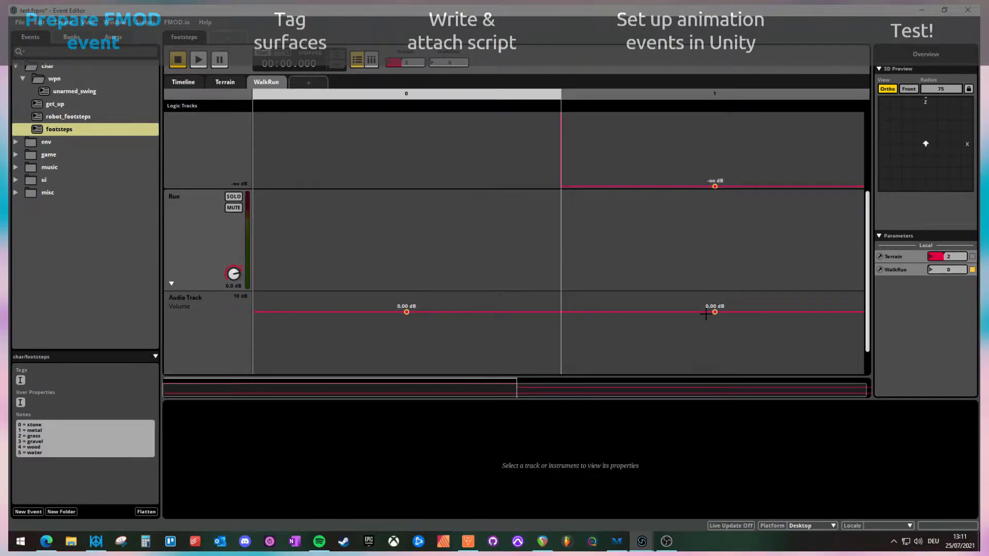
scroll(558, 278, down, 2)
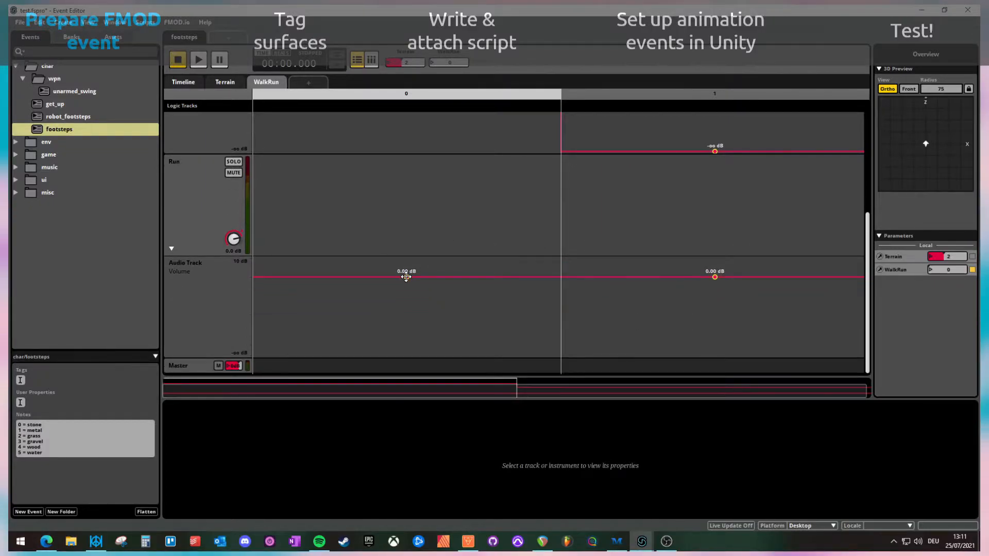
drag(406, 277, 407, 355)
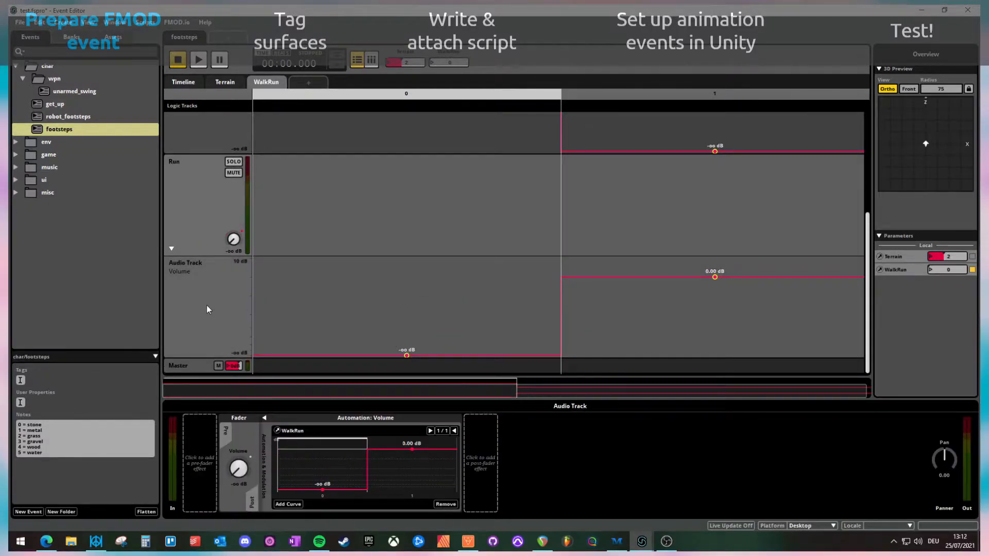
Return to the Terrain parameter sheet and collapse the Walk and Run tracks' automation lanes.
scroll(171, 252, up, 5)
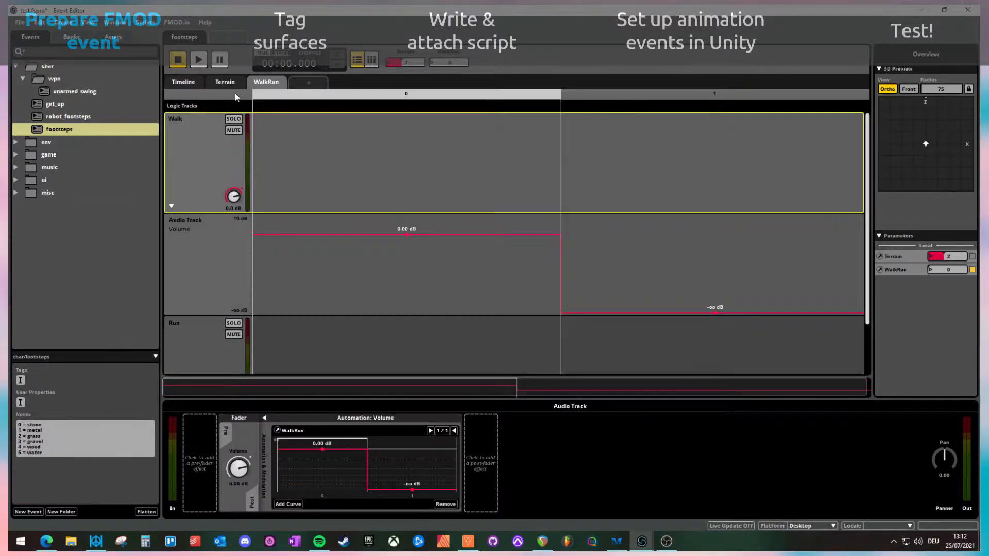
click(224, 81)
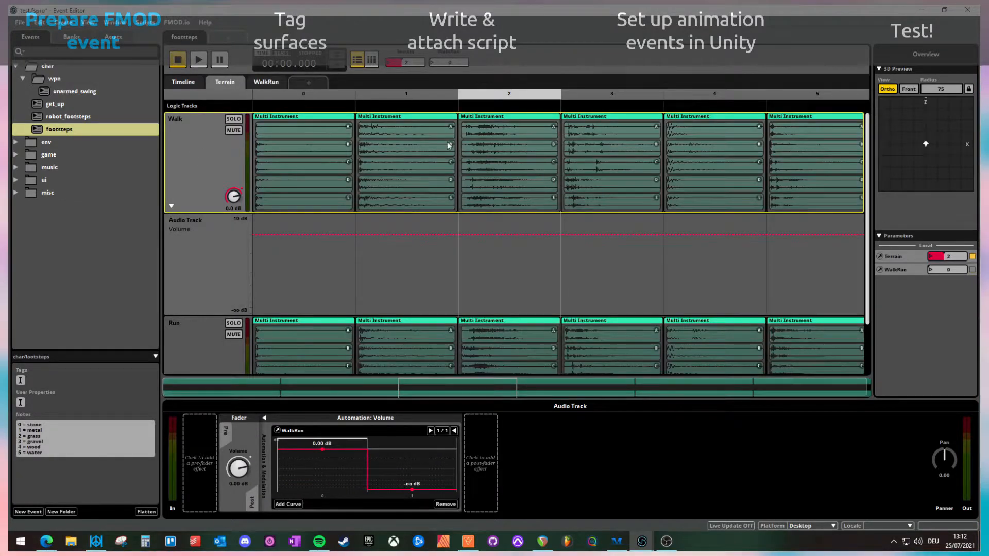
click(171, 205)
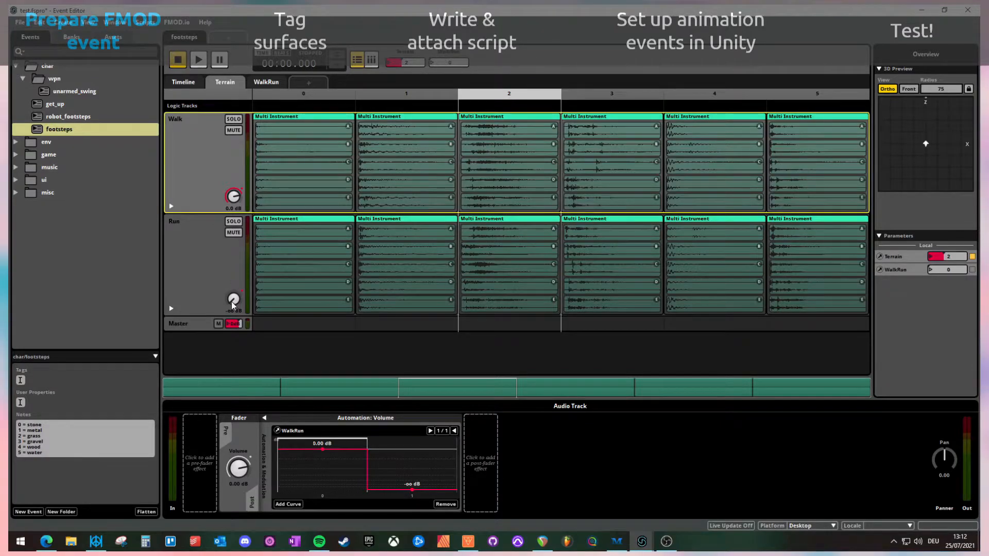
Audition the footsteps at Terrain 2 with WalkRun at 0 and lower the Master track's volume.
key(space)
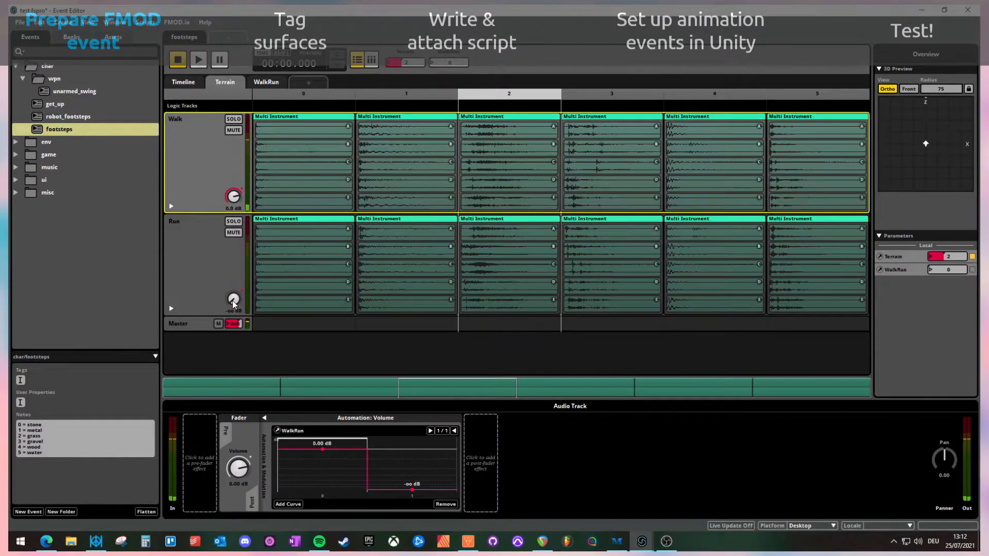
key(space)
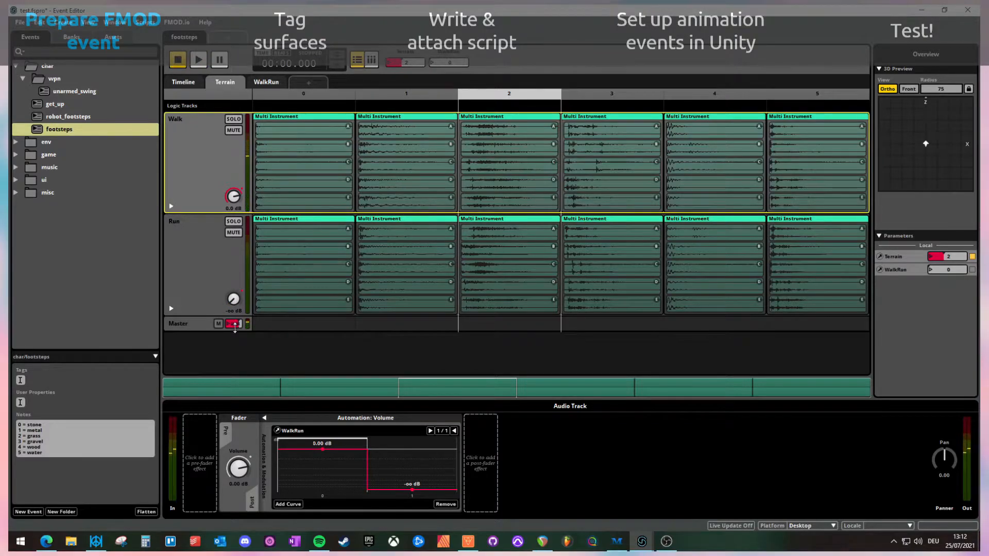
drag(235, 323, 233, 328)
key(space)
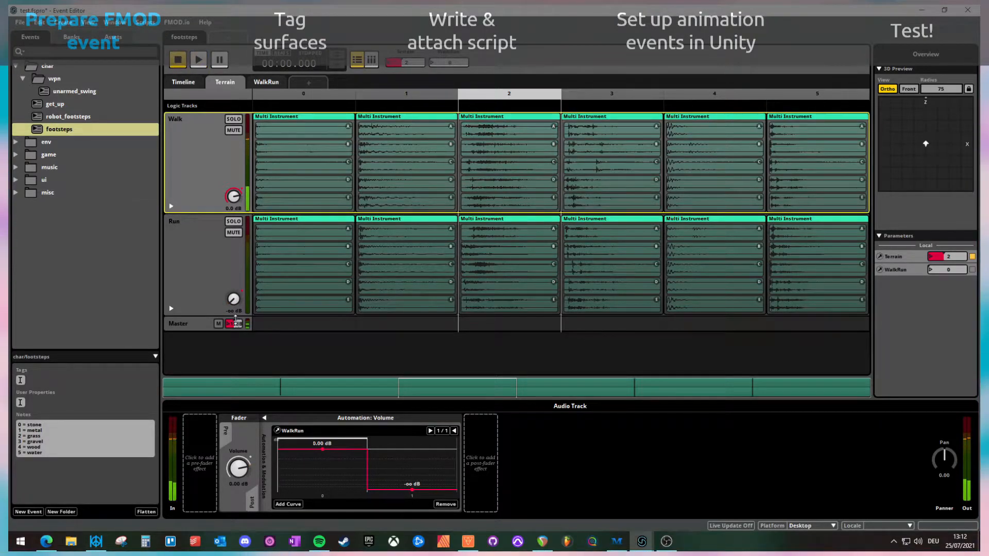
click(214, 250)
click(206, 180)
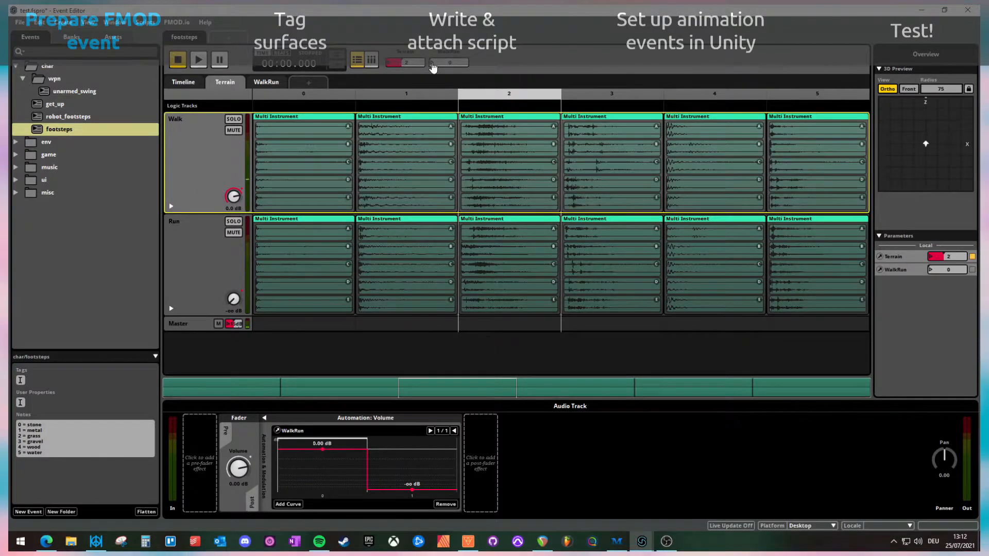
Set the WalkRun parameter to 1 and audition the running footsteps.
drag(434, 64, 559, 50)
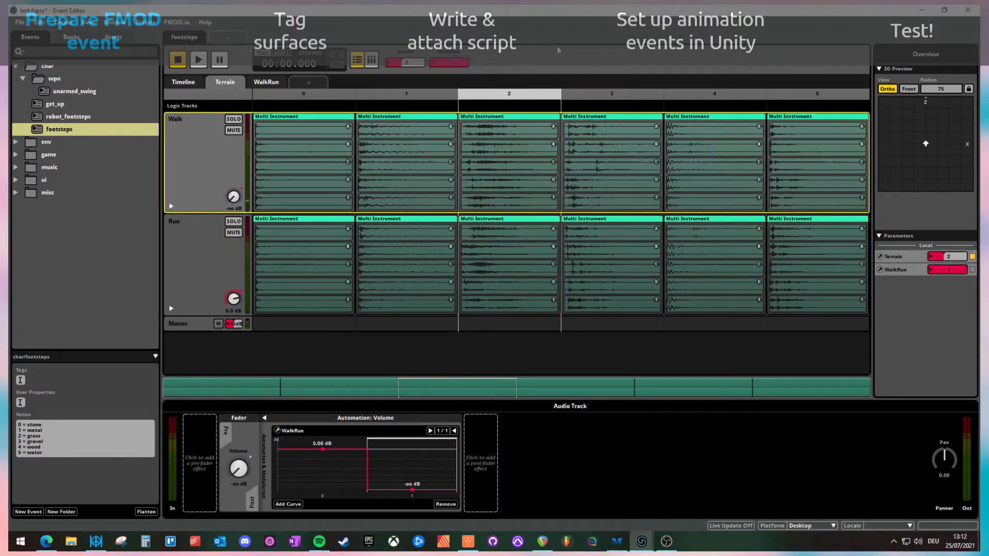
key(space)
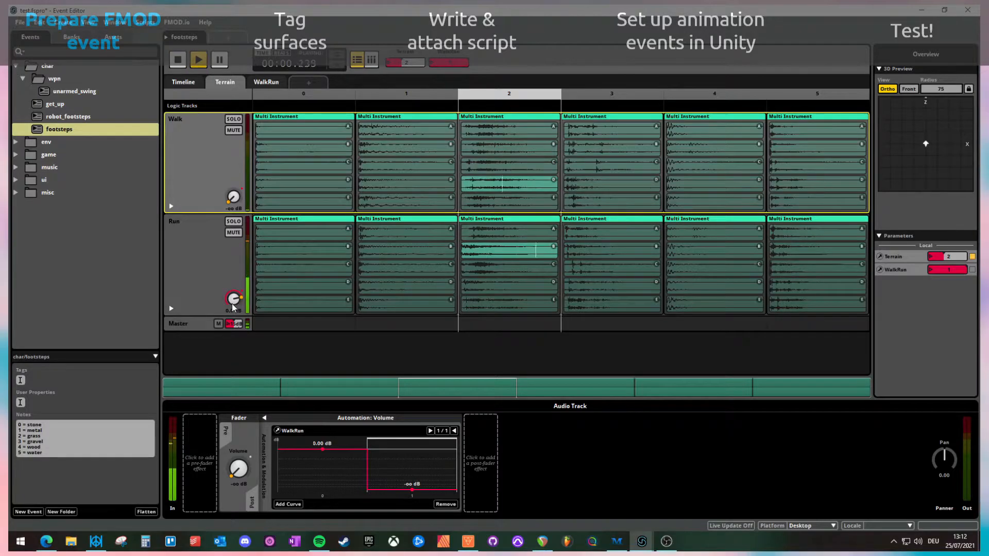
key(space)
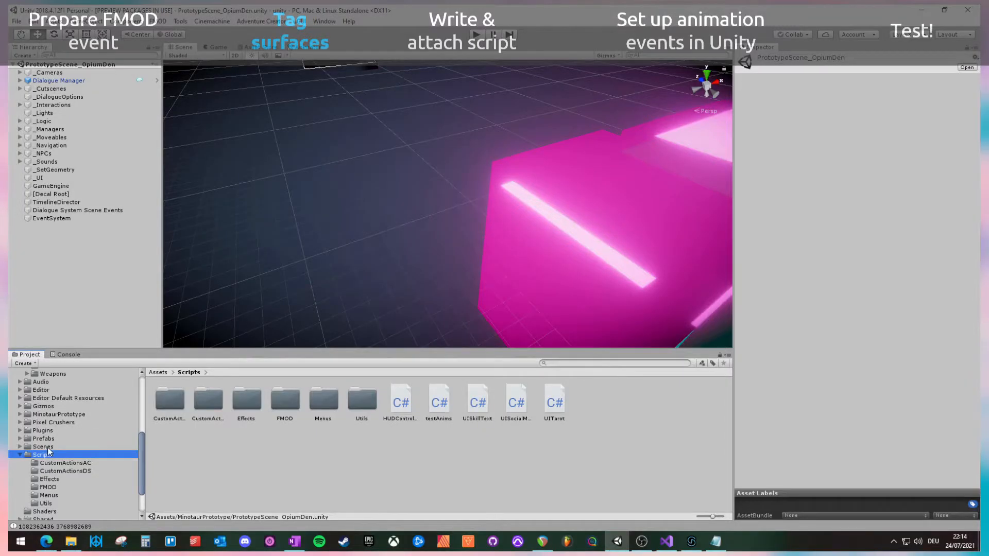
Open the Opium Den scene from the Scenes folder in Unity and frame the room's floor.
click(87, 446)
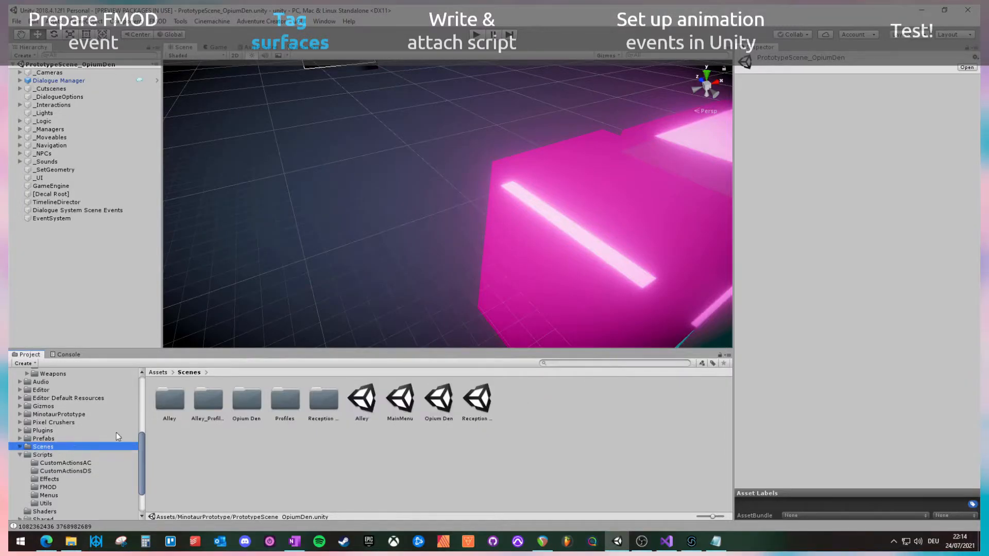
double_click(437, 399)
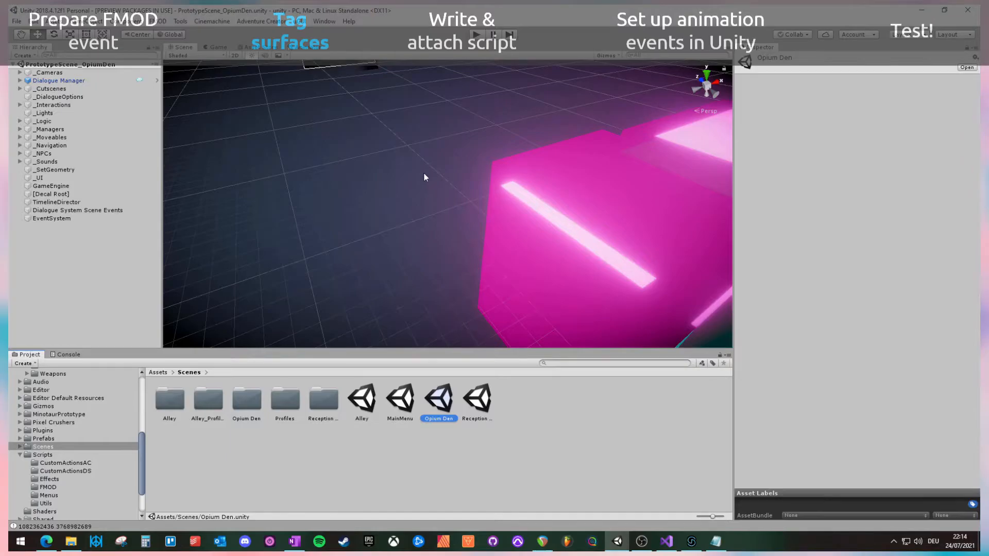
drag(406, 198, 409, 287)
key(w)
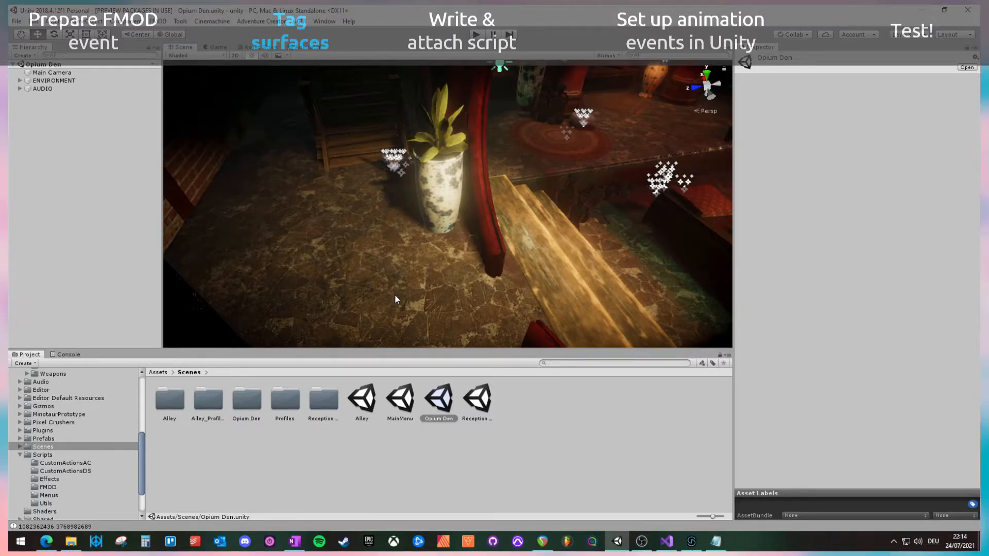
Examine the Ground layer's entries in the Layer Collision Matrix of the Physics project settings.
click(34, 21)
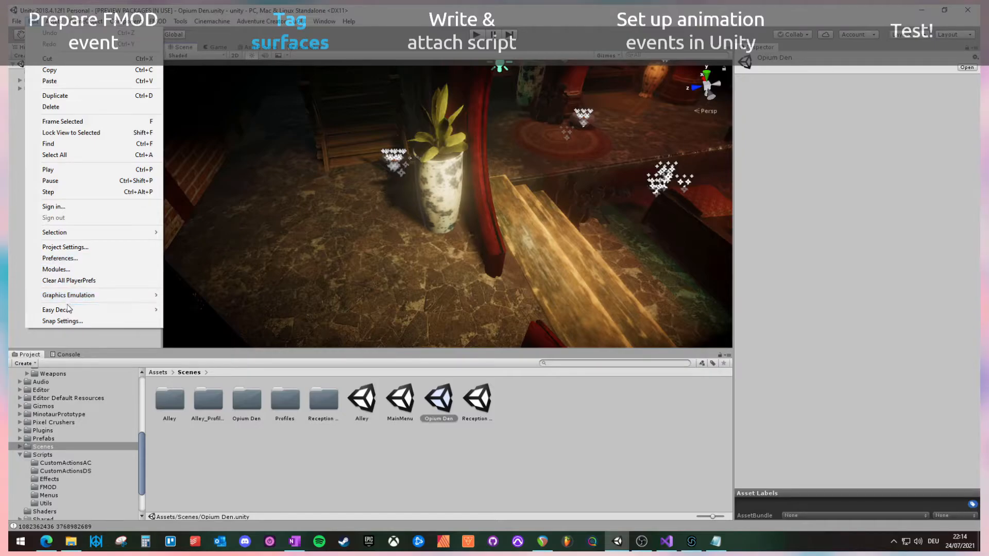
click(69, 247)
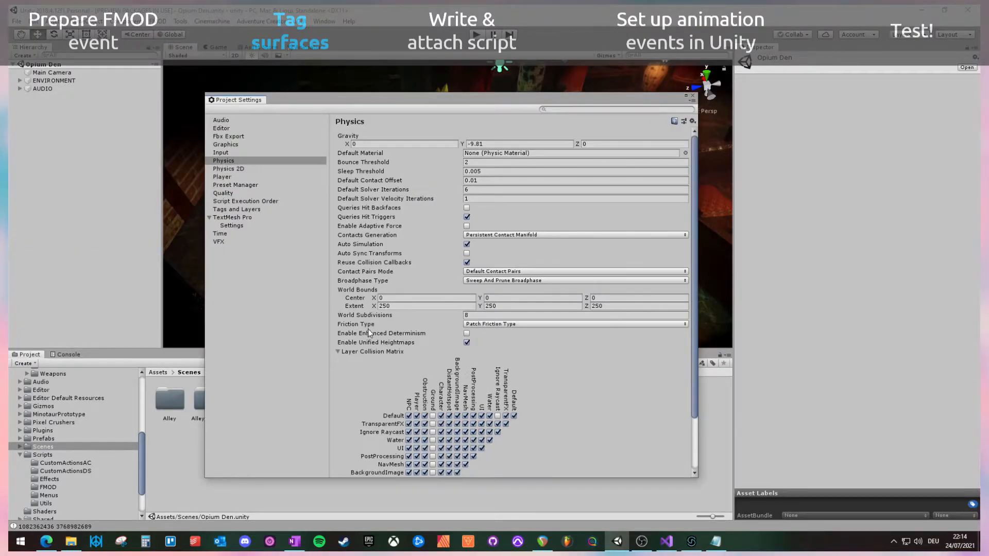
scroll(388, 358, down, 3)
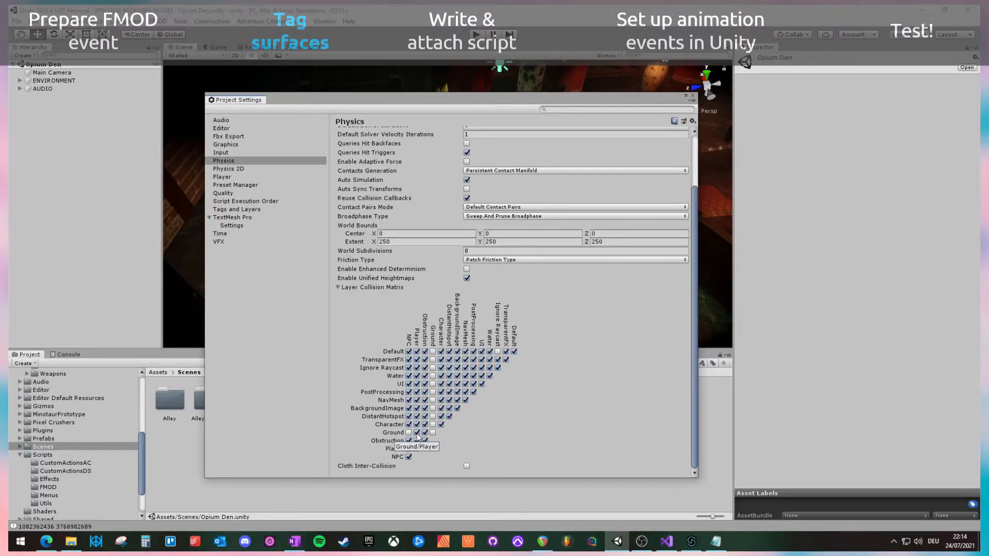
click(692, 97)
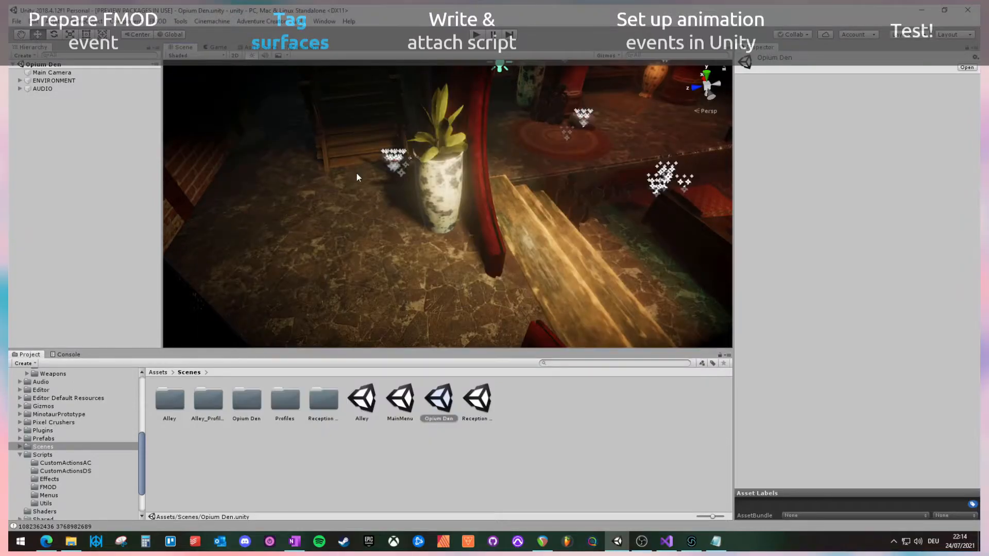
Select the stone floor opium_den_floor_1 and check its assigned tag among the available tags.
right_click(393, 256)
key(s)
key(w)
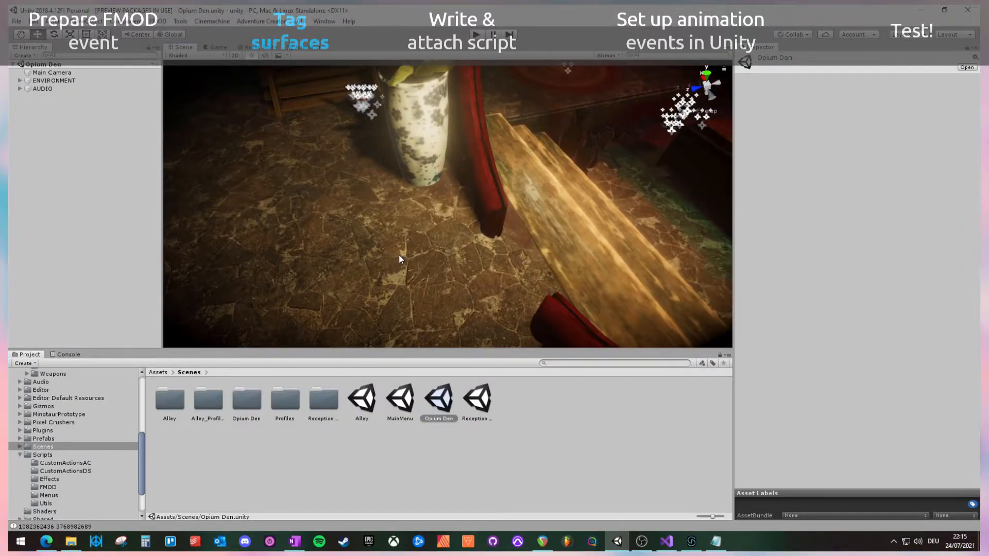
click(399, 255)
right_click(449, 227)
drag(574, 161, 430, 191)
click(778, 73)
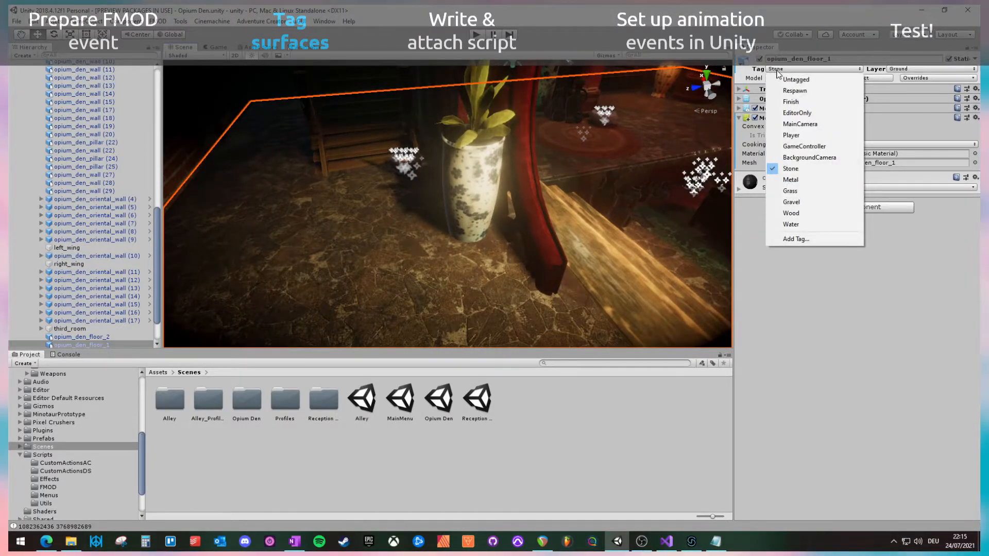
click(802, 69)
Select the wooden stair plank alley_plank_1 (3) and check its assigned tag.
drag(618, 195, 624, 210)
click(539, 259)
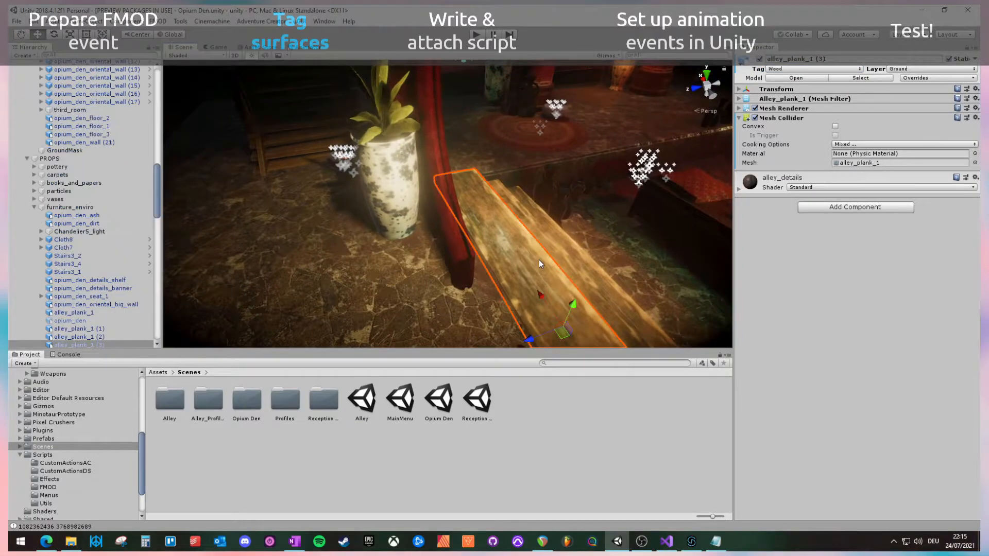
click(777, 69)
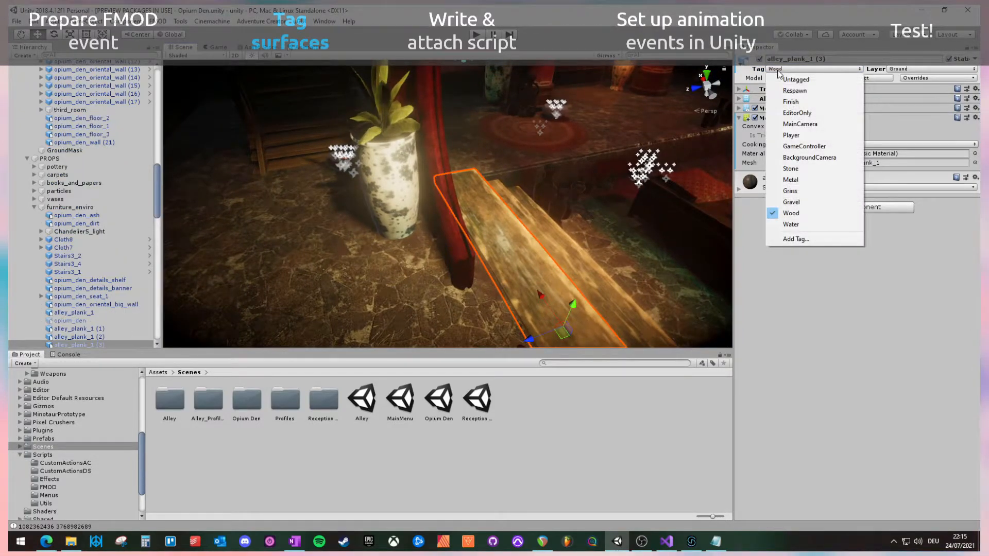
Try adding a new tag named asdfasdf to the project's tag list.
click(804, 239)
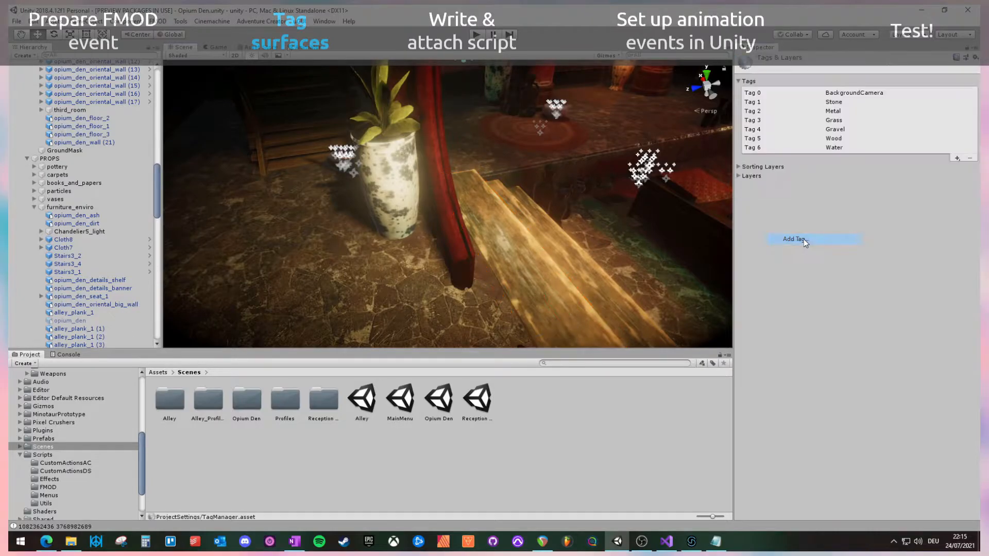
click(957, 161)
text(asdfasdf)
click(873, 224)
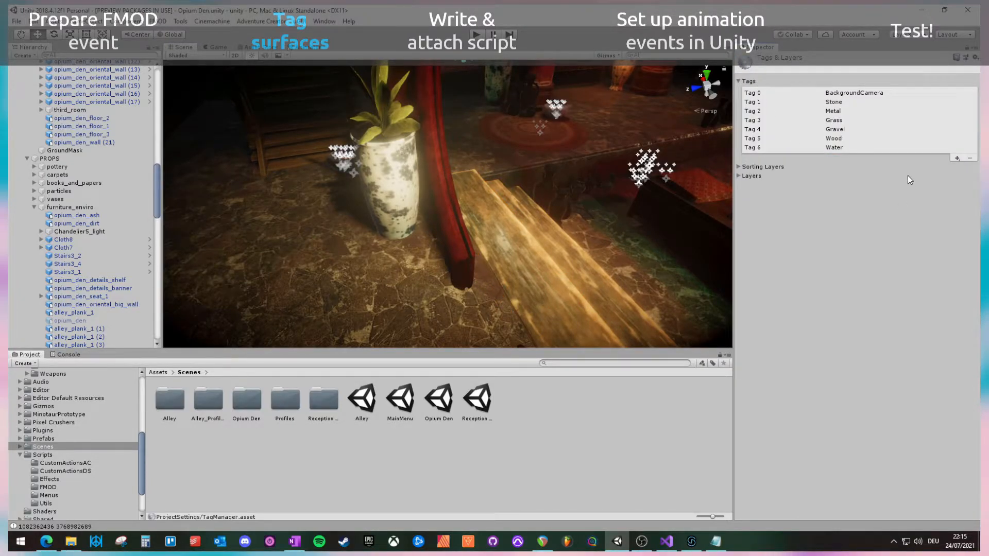
Reselect the wooden stair plank and look over the surrounding stone floor and steps.
click(507, 275)
drag(424, 293, 434, 309)
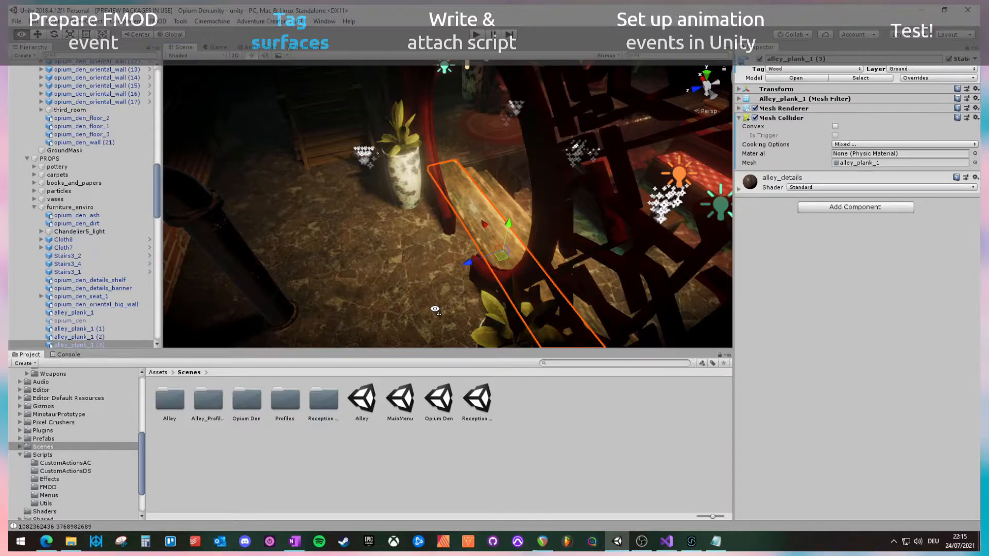
drag(434, 309, 418, 298)
scroll(419, 298, up, 2)
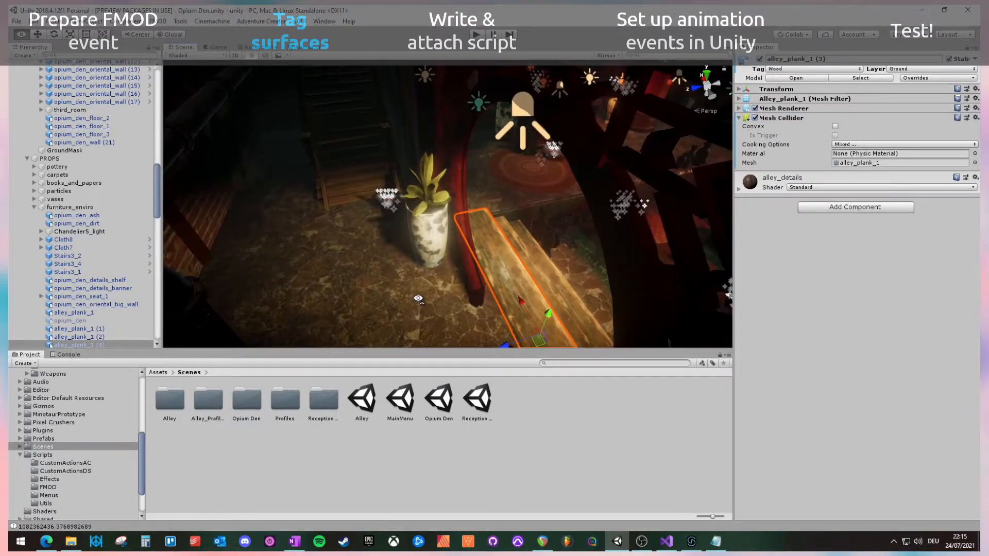
Preview the F_CharFst script in the Scripts/FMOD folder and switch to Visual Studio to view its code.
scroll(62, 453, down, 3)
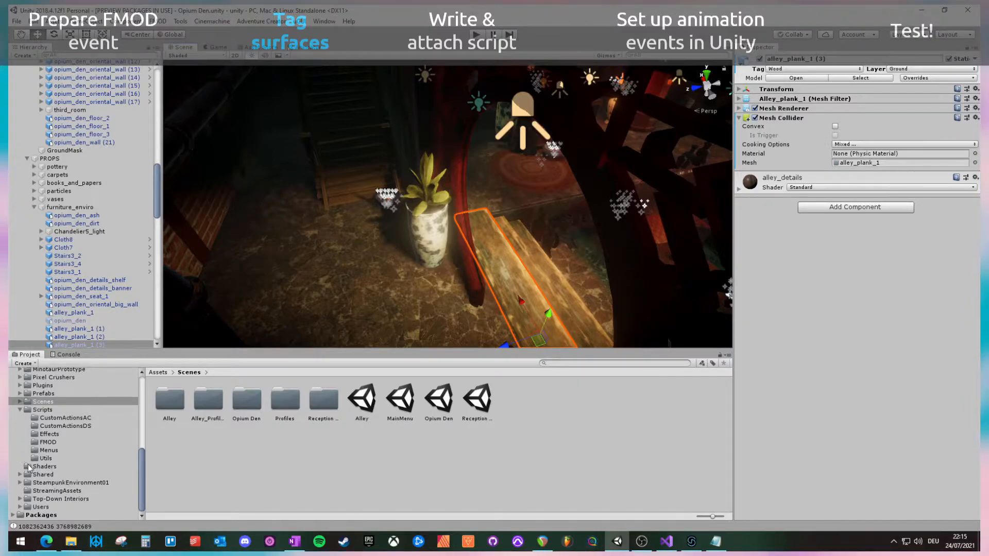
click(48, 442)
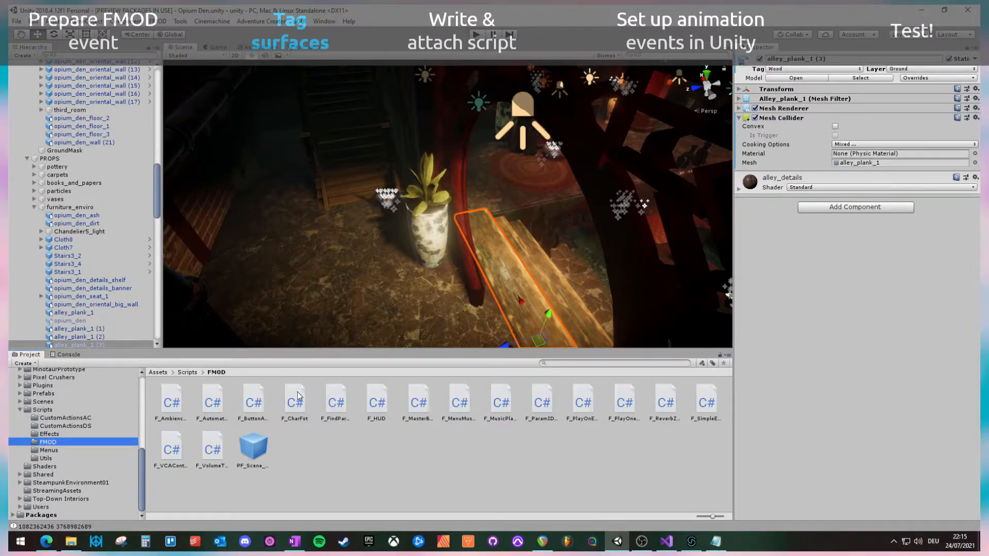
click(295, 407)
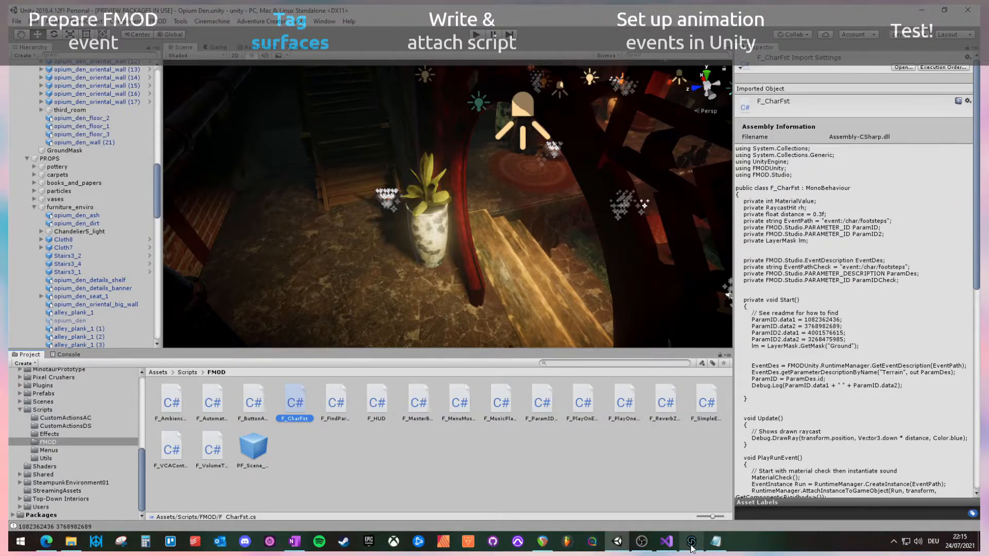
click(669, 543)
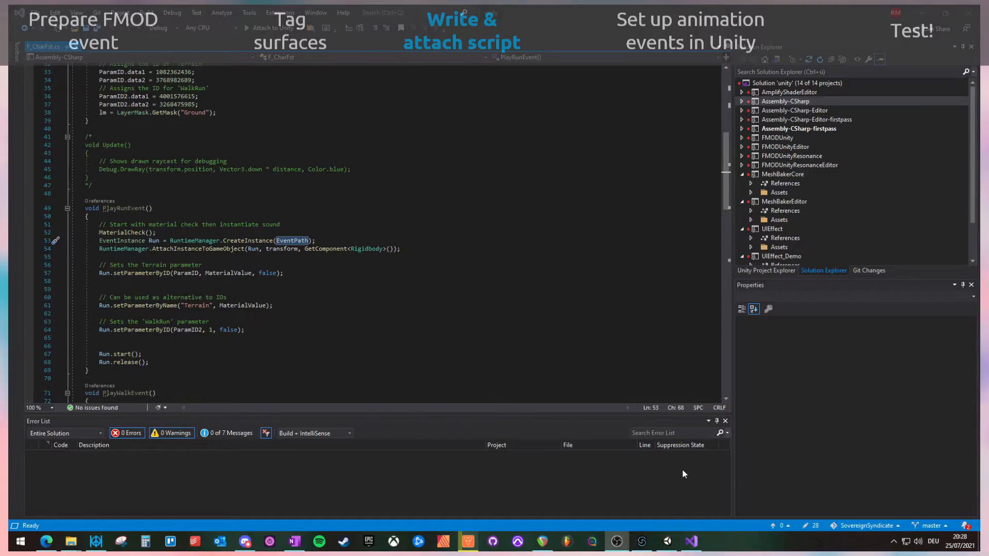
Switch to Unity and look up the C# script option among the asset types that can be created in the Scripts/FMOD folder.
click(669, 550)
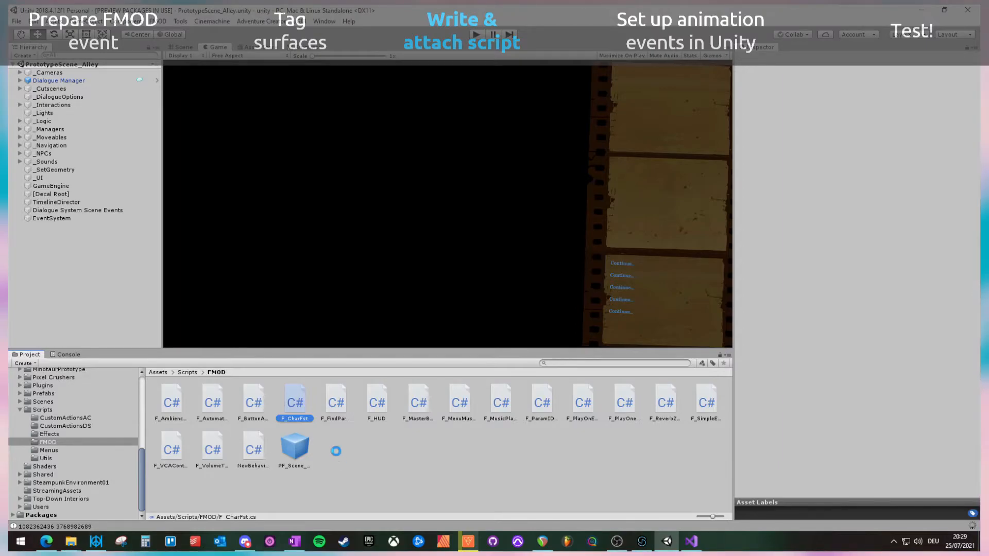
right_click(338, 453)
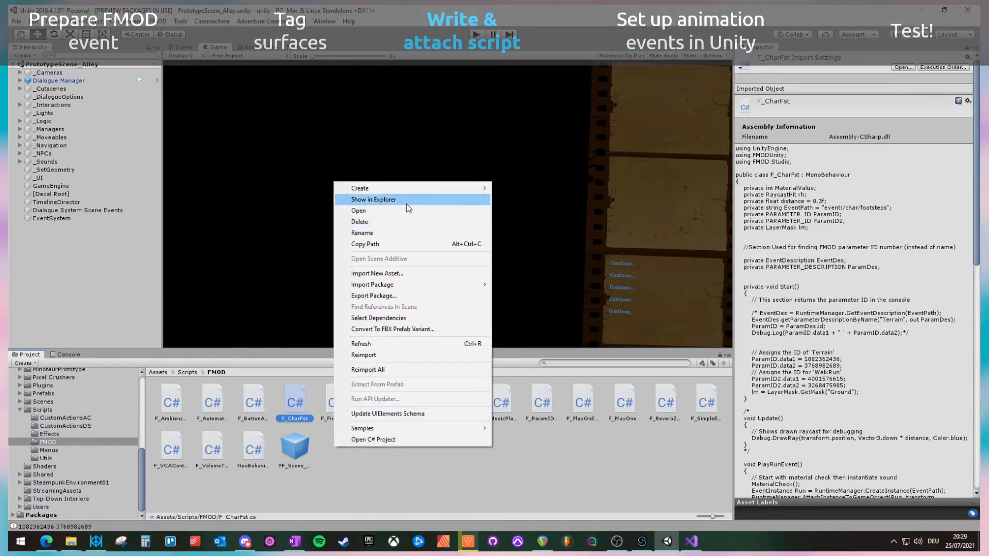
mouse_move(410, 190)
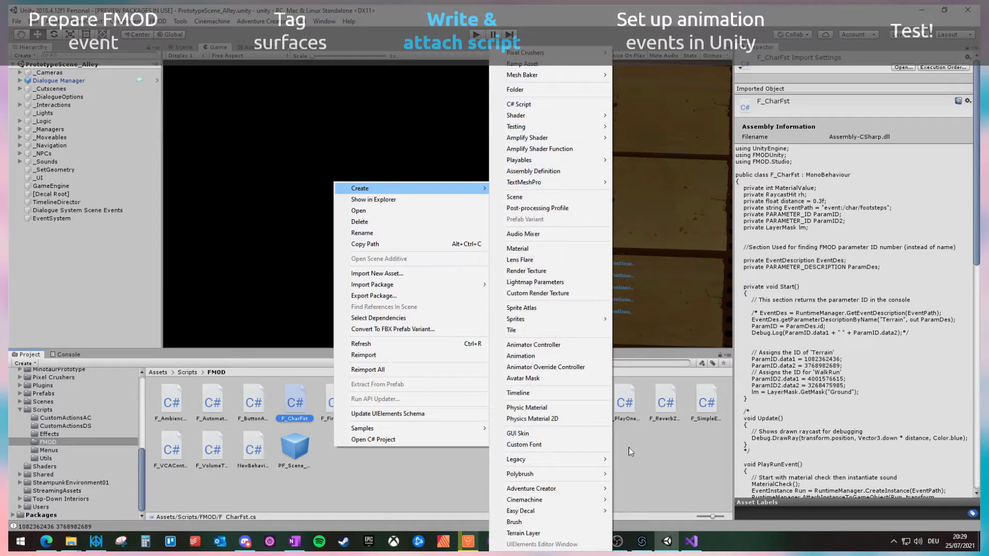
click(642, 487)
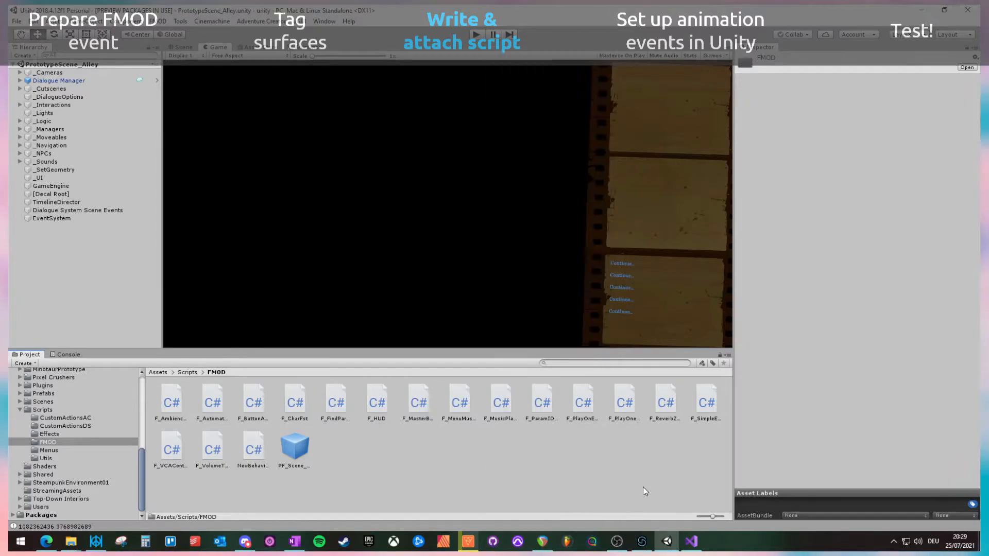
Select the F_CharFst script, switch back to Visual Studio and read its code from the variable declarations down to the MaterialCheck cases.
click(293, 420)
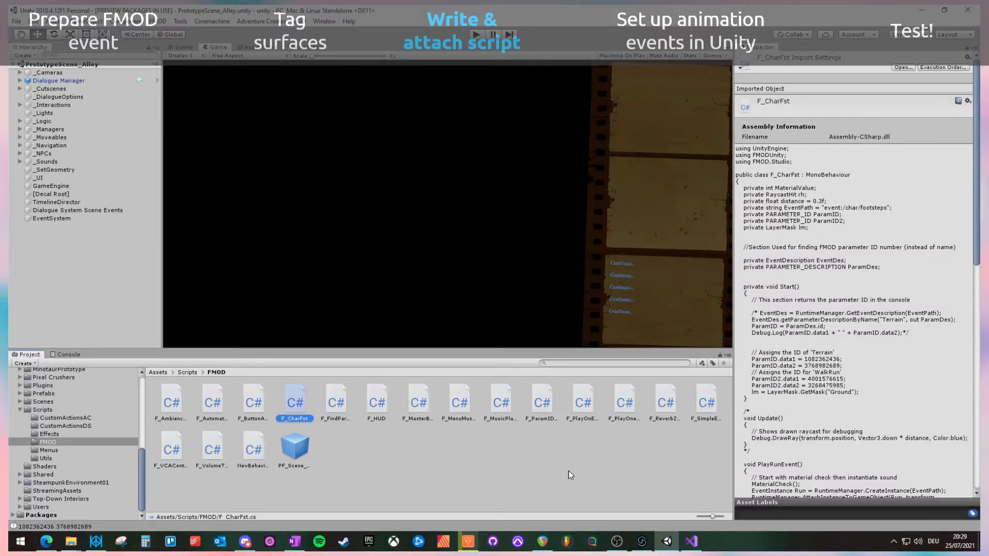
click(687, 545)
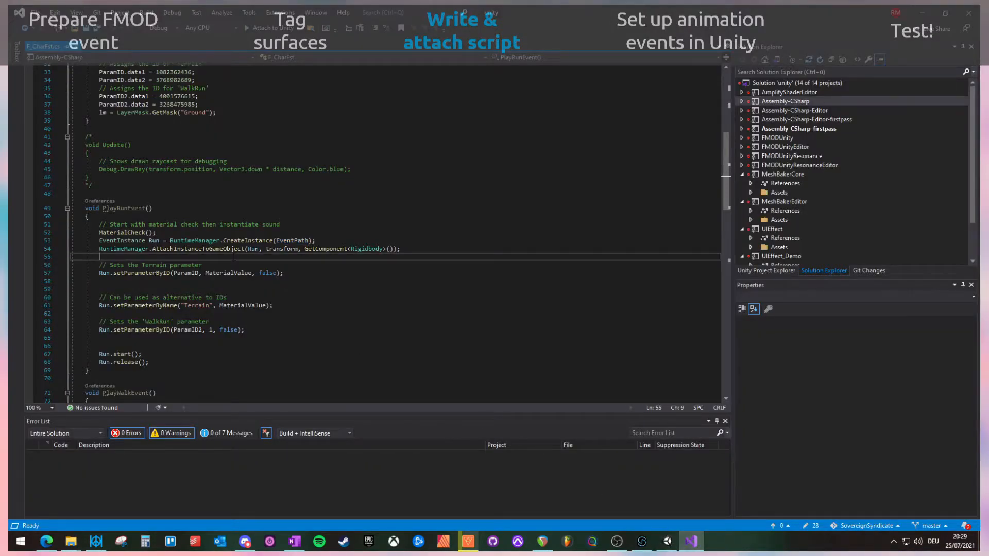
scroll(235, 233, up, 12)
scroll(234, 232, up, 1)
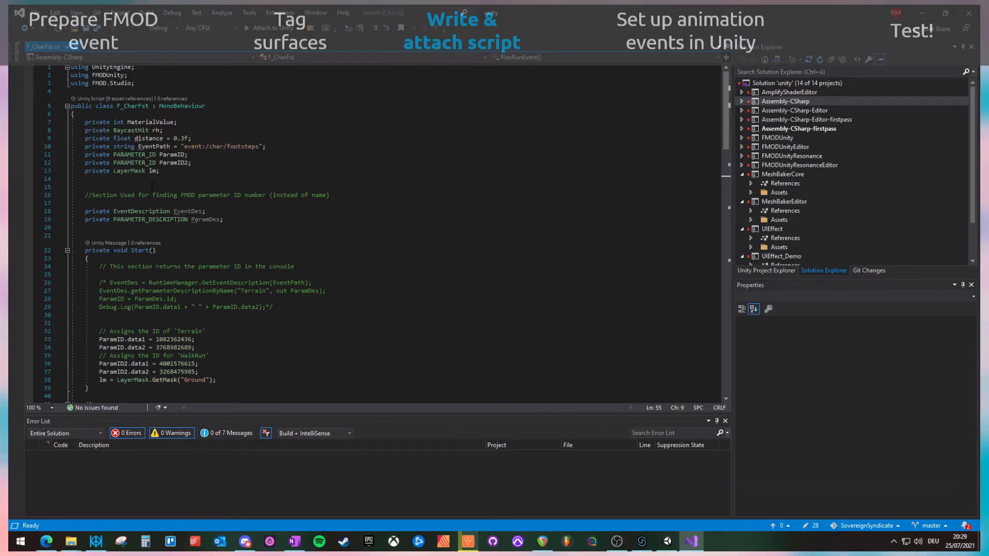
scroll(160, 162, down, 1)
scroll(160, 162, down, 6)
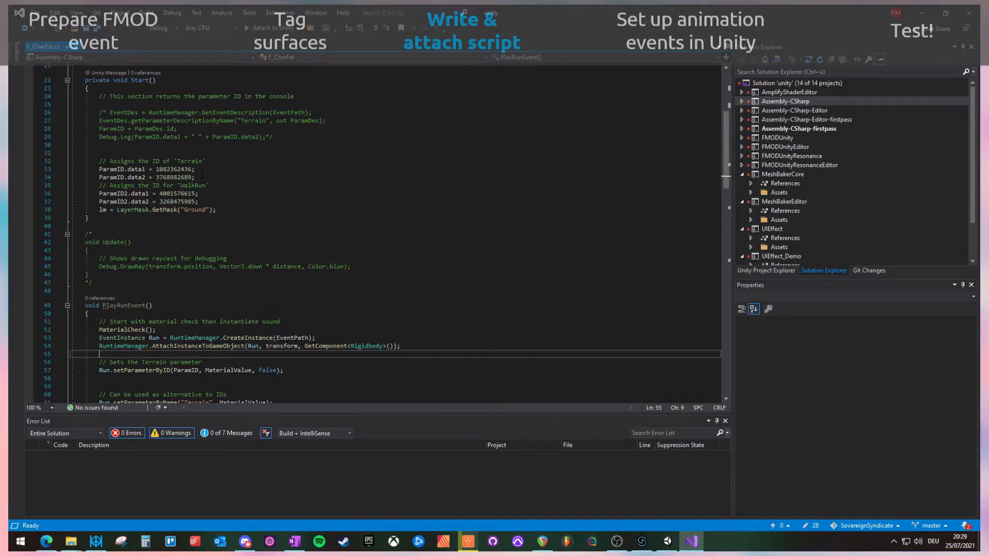
scroll(206, 200, down, 8)
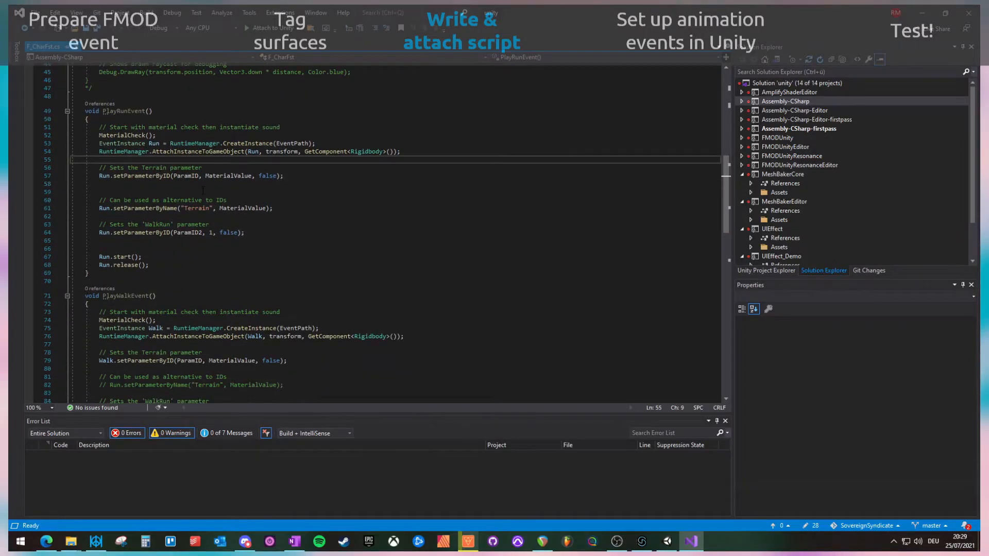
scroll(203, 191, down, 1)
scroll(206, 232, down, 8)
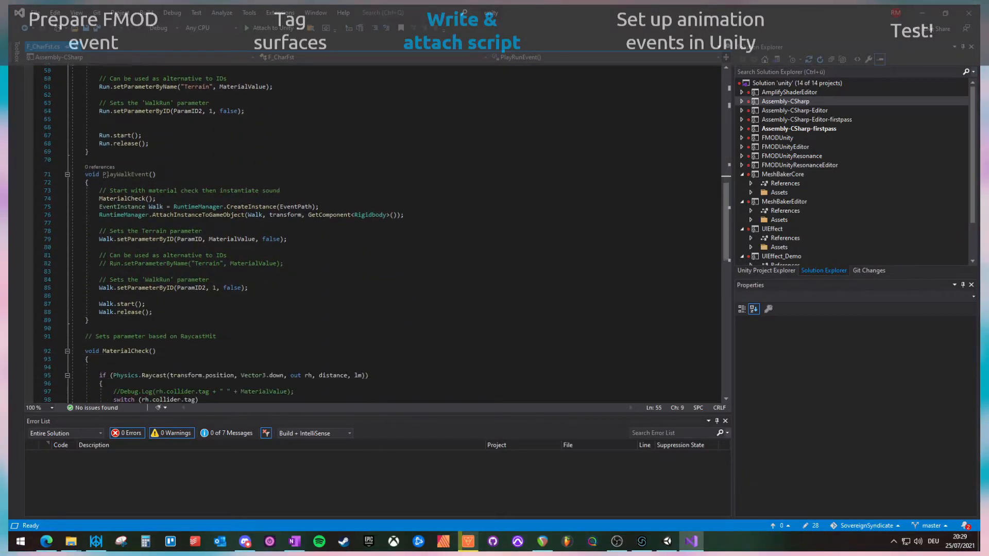
click(120, 229)
drag(122, 230, 178, 367)
click(179, 367)
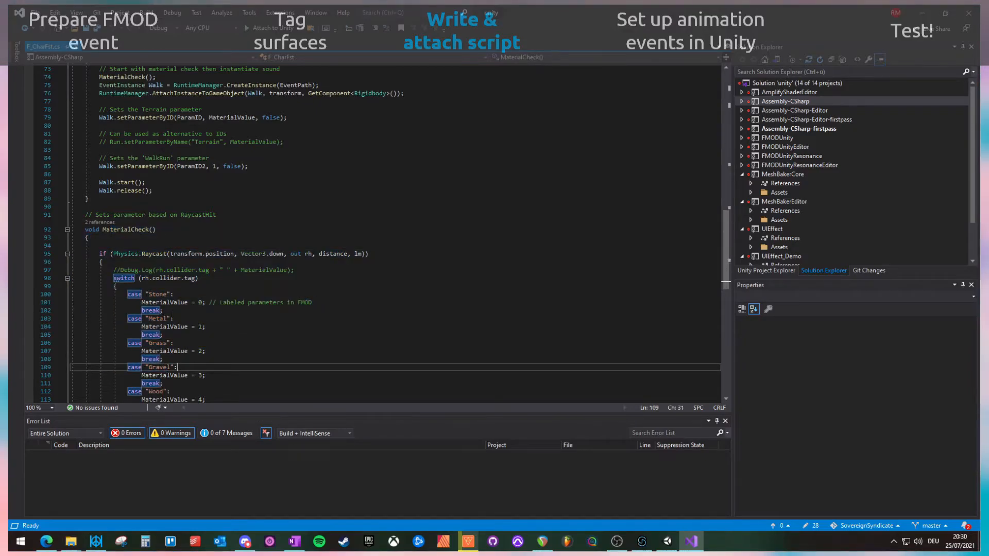
Go back to the PlayRunEvent and PlayWalkEvent methods and highlight their names.
scroll(200, 333, up, 9)
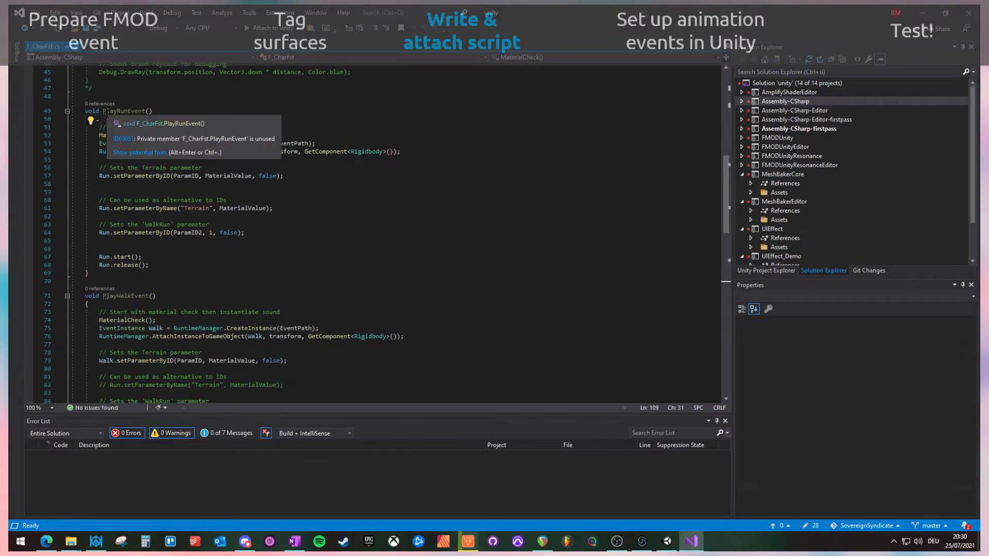
drag(103, 111, 135, 111)
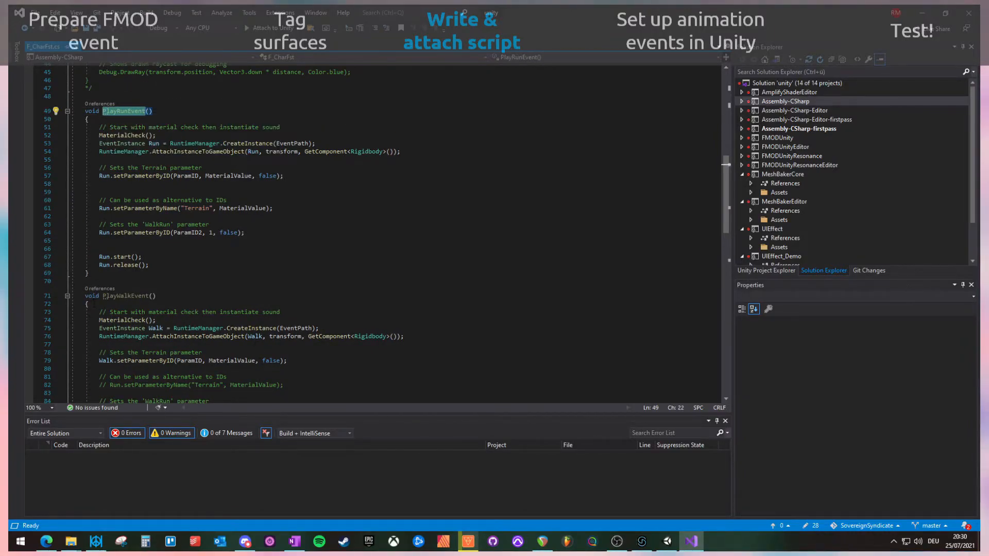
drag(104, 297, 124, 296)
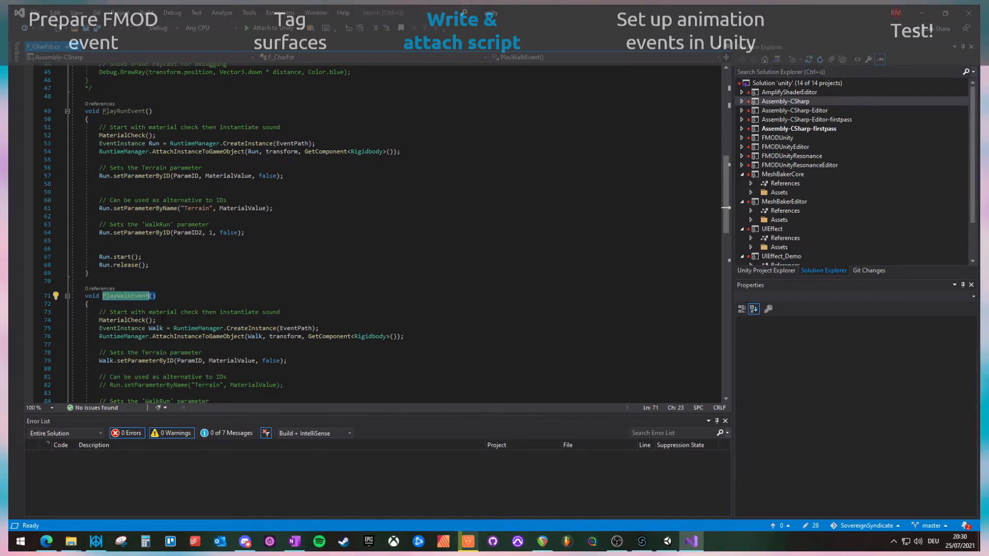
scroll(155, 184, down, 1)
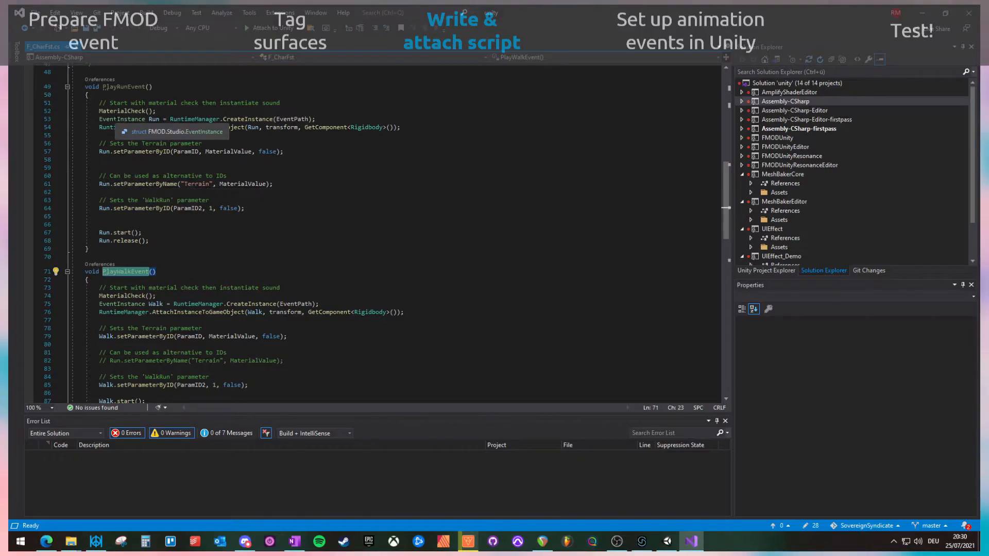
Examine the lines in PlayRunEvent that check the material, create the event instance from EventPath and attach it to the game object.
click(112, 118)
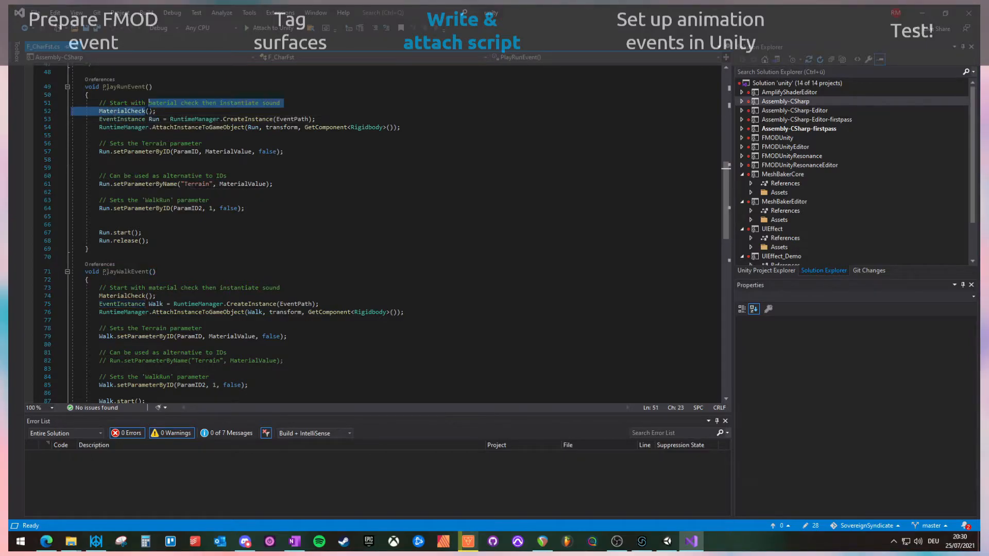
click(125, 119)
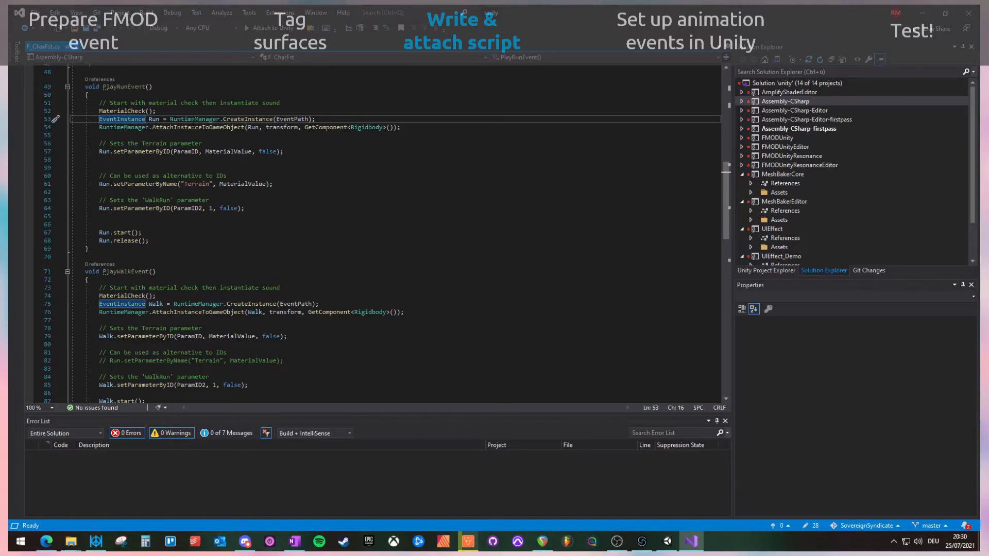
double_click(287, 119)
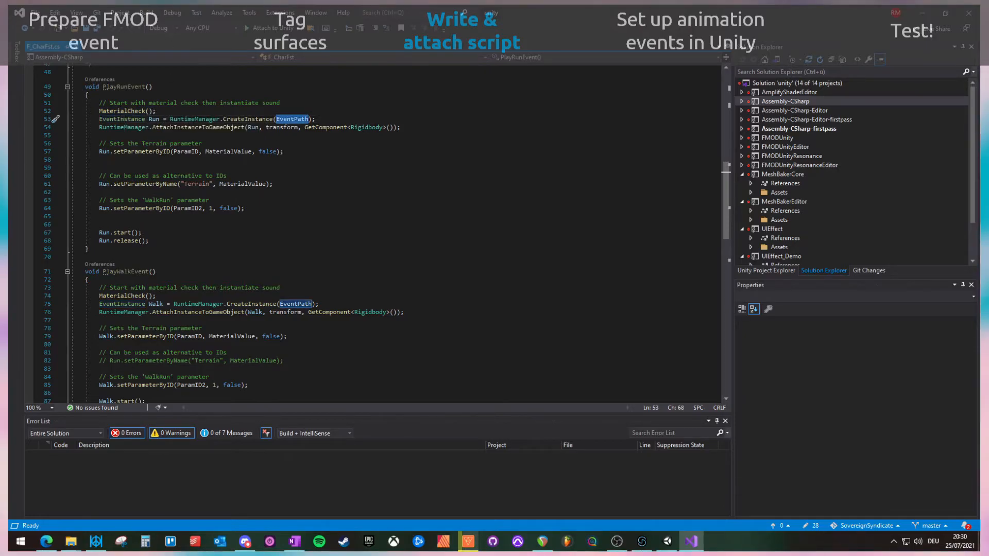
click(113, 127)
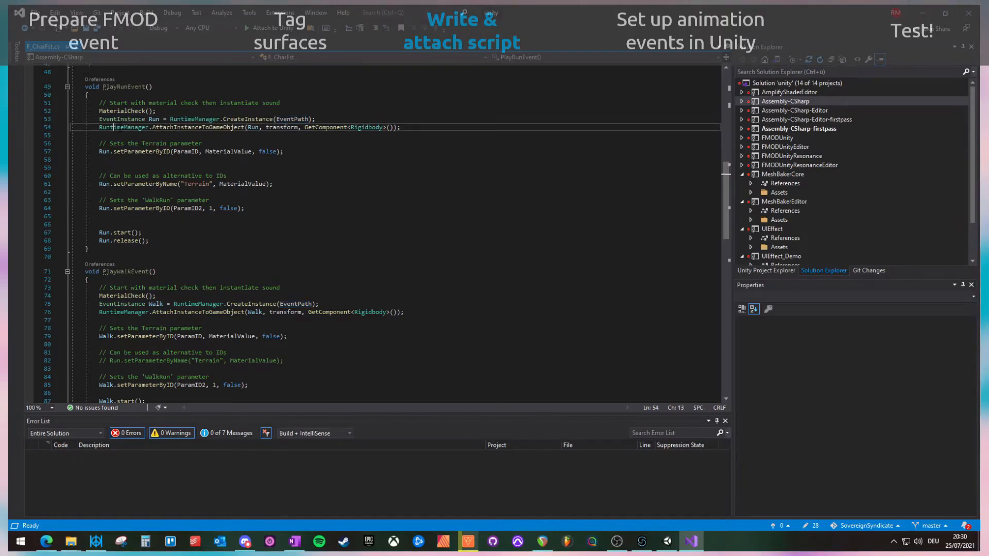
click(269, 127)
double_click(272, 127)
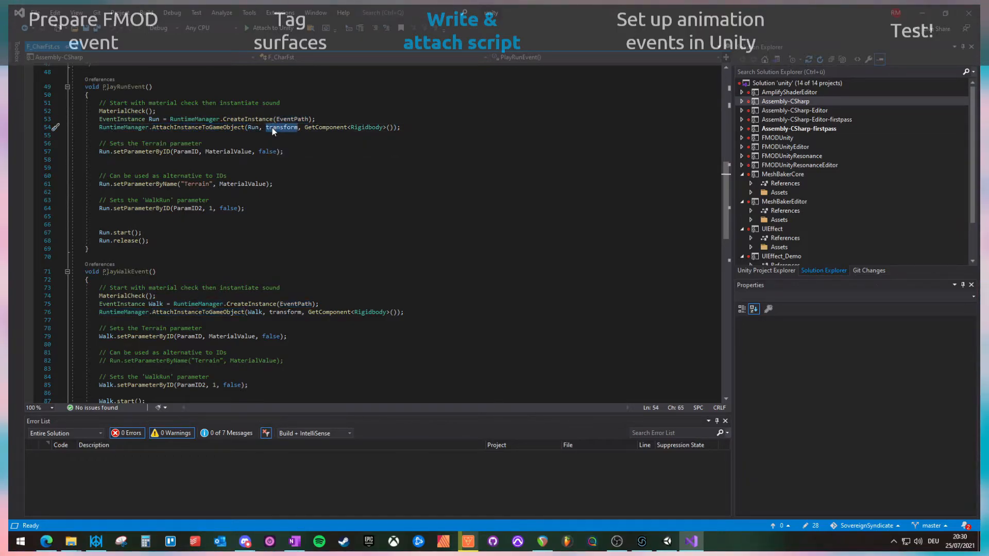
double_click(321, 128)
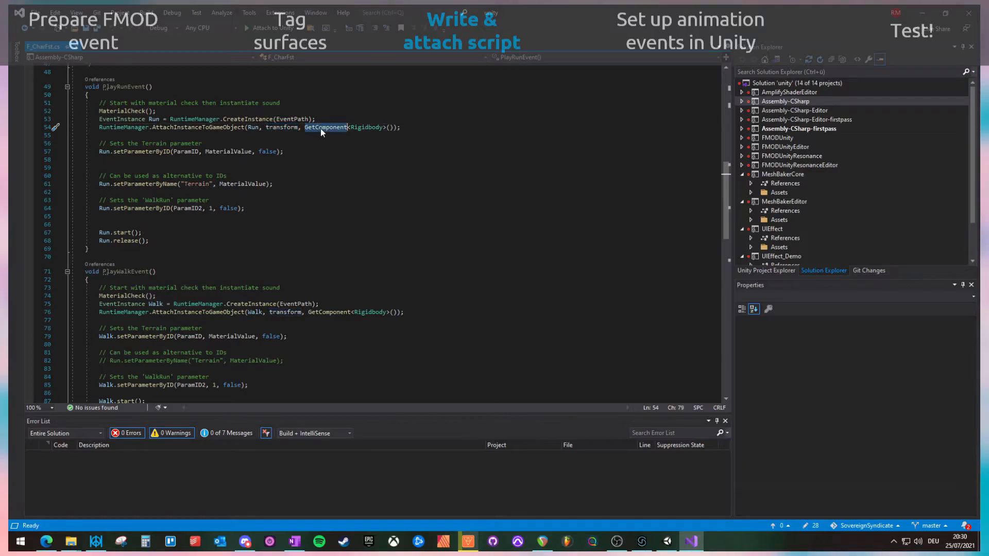
click(369, 128)
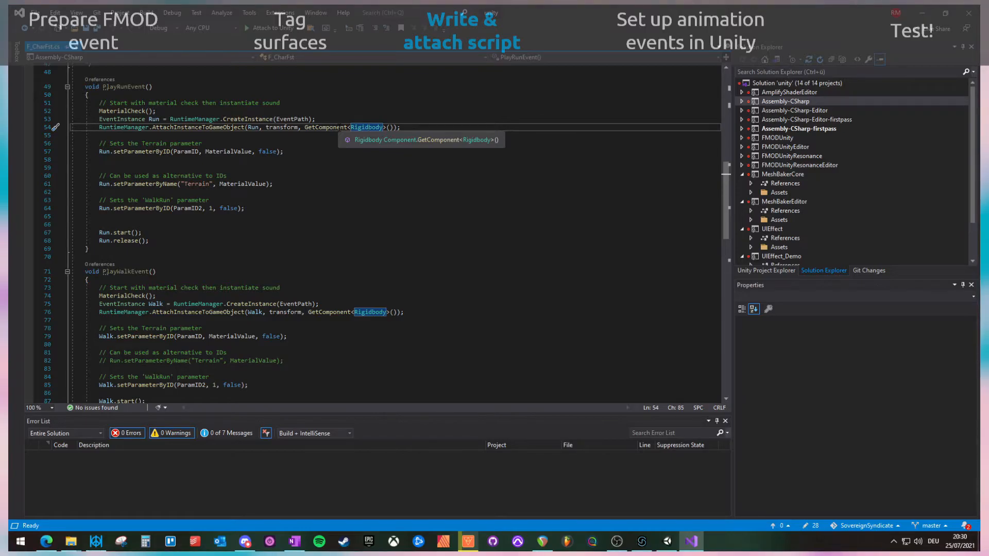
click(127, 137)
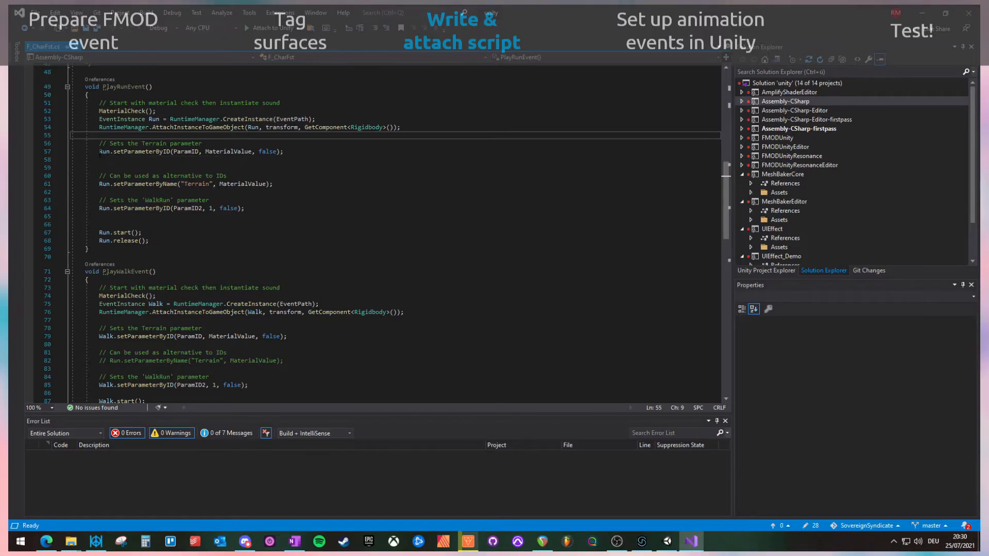
Examine the PlayRunEvent lines that set the Terrain and WalkRun parameters by ID and that start and release the instance.
drag(100, 151, 122, 152)
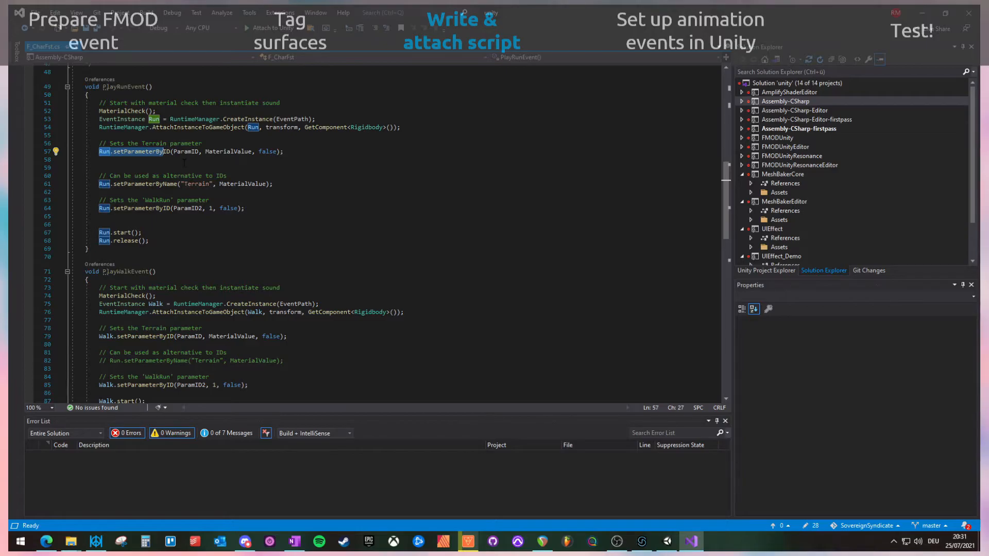
double_click(154, 144)
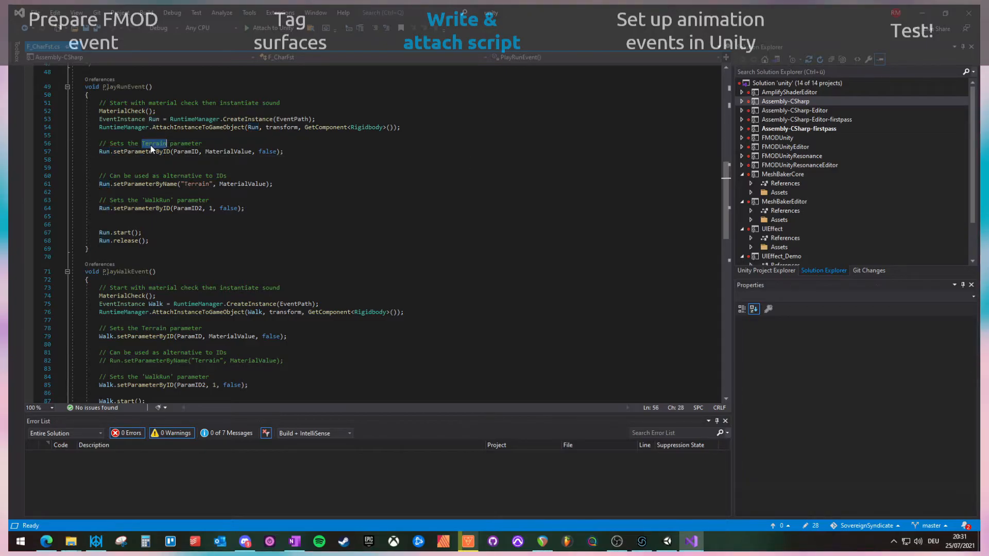
drag(108, 200, 156, 208)
click(156, 208)
drag(99, 233, 148, 241)
click(100, 241)
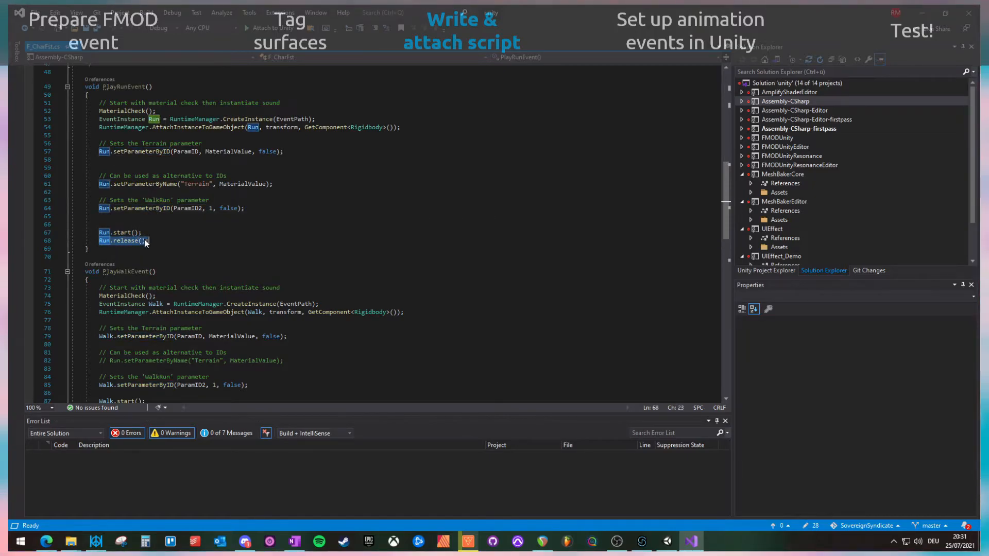
click(119, 241)
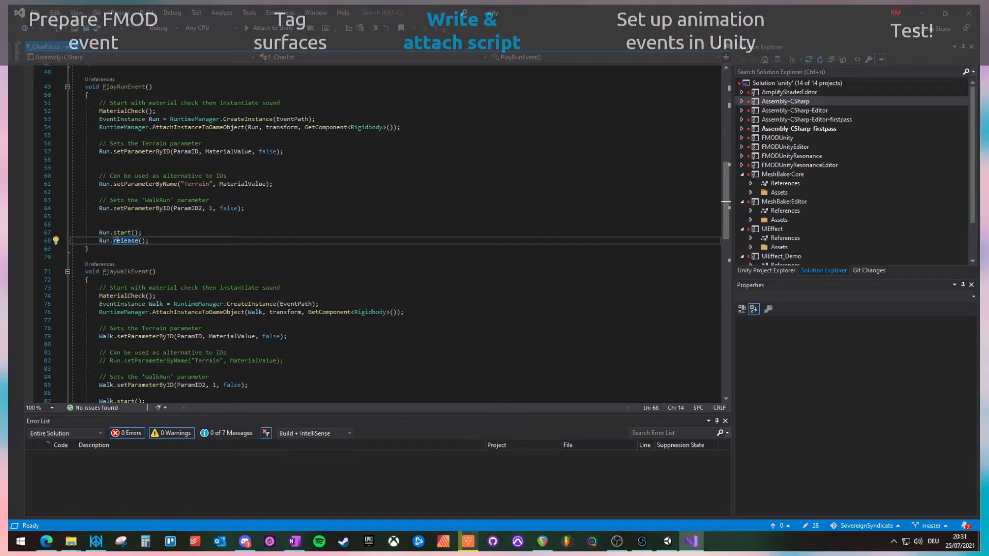
Comment out the Run.setParameterByID line for the Terrain parameter in PlayRunEvent, keeping the by-name alternative active.
click(101, 168)
drag(110, 176, 132, 175)
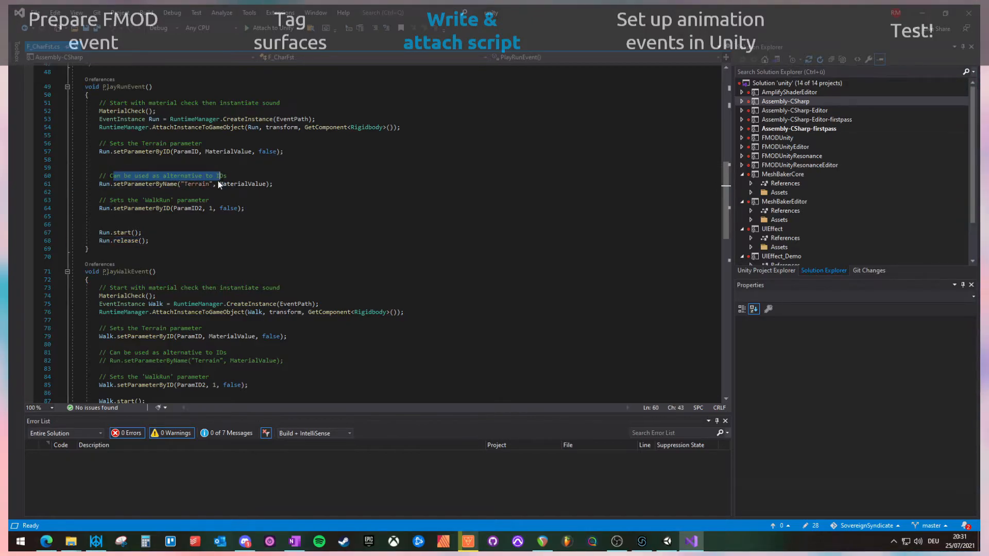
click(140, 168)
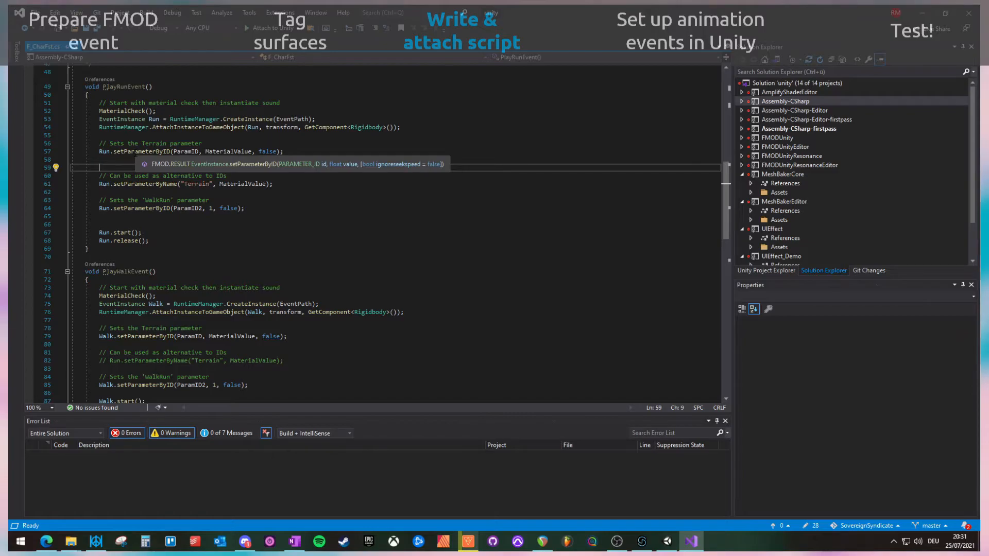
click(100, 152)
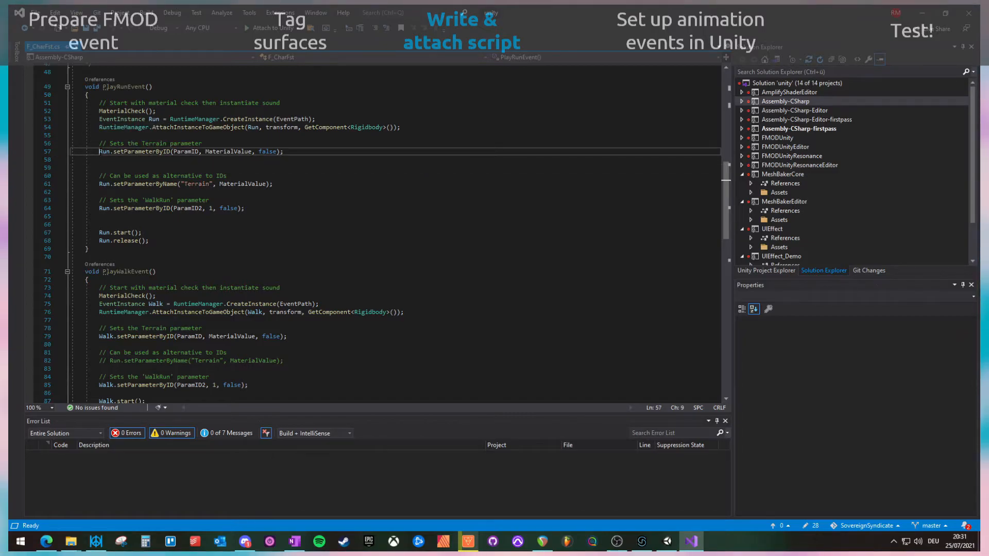
text(//)
key(Down)
key(Down)
key(Down)
key(Down)
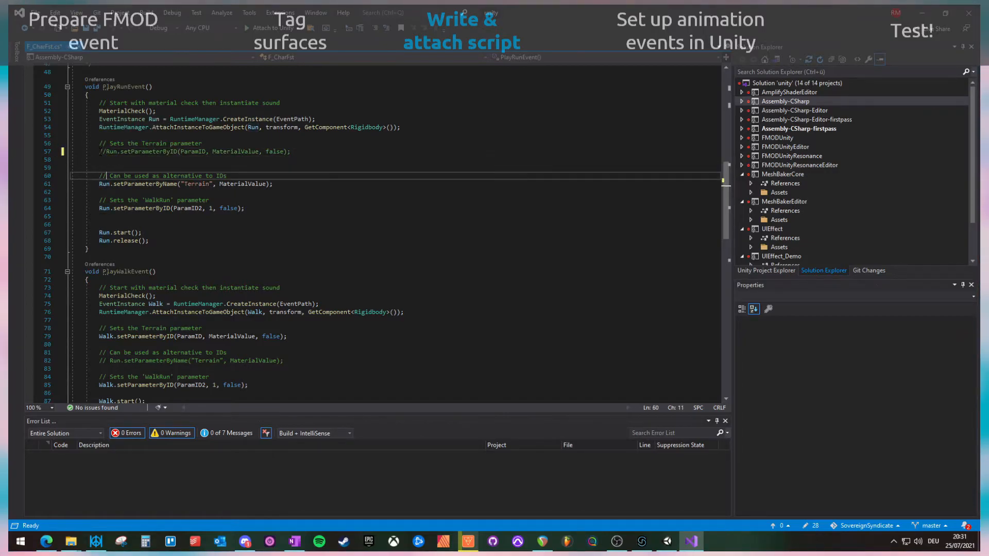
key(Left)
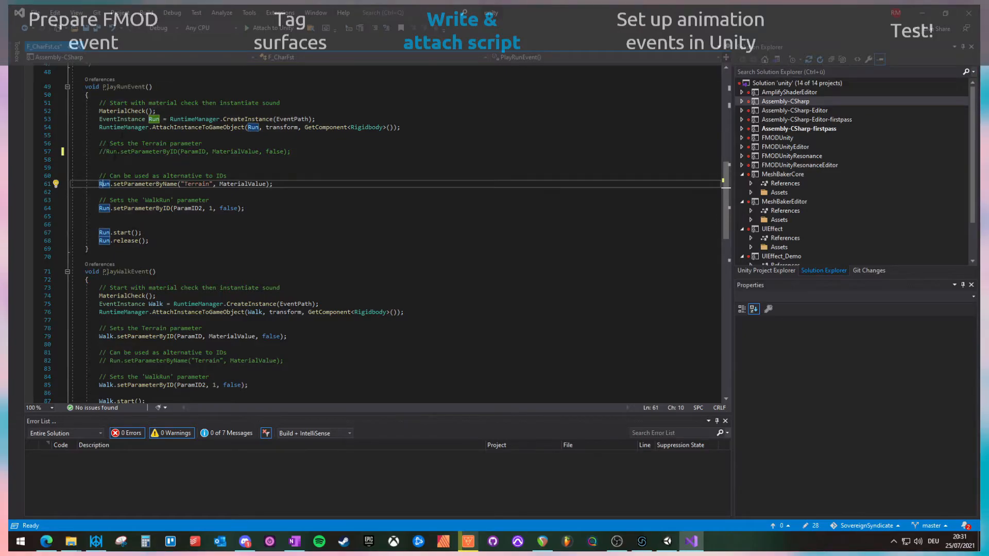
Examine the Run.setParameterByName call and its "Terrain" and MaterialValue arguments.
click(121, 184)
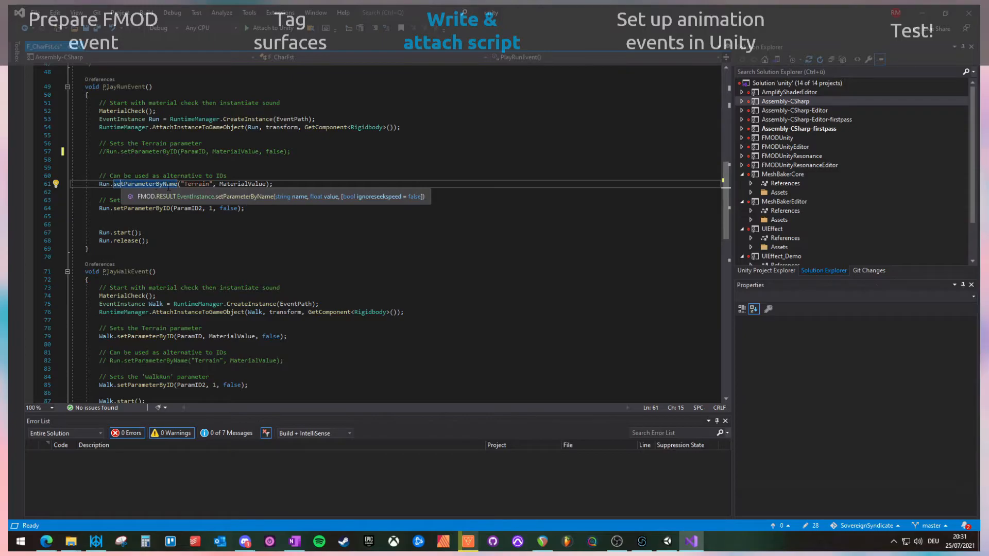
double_click(196, 183)
double_click(234, 187)
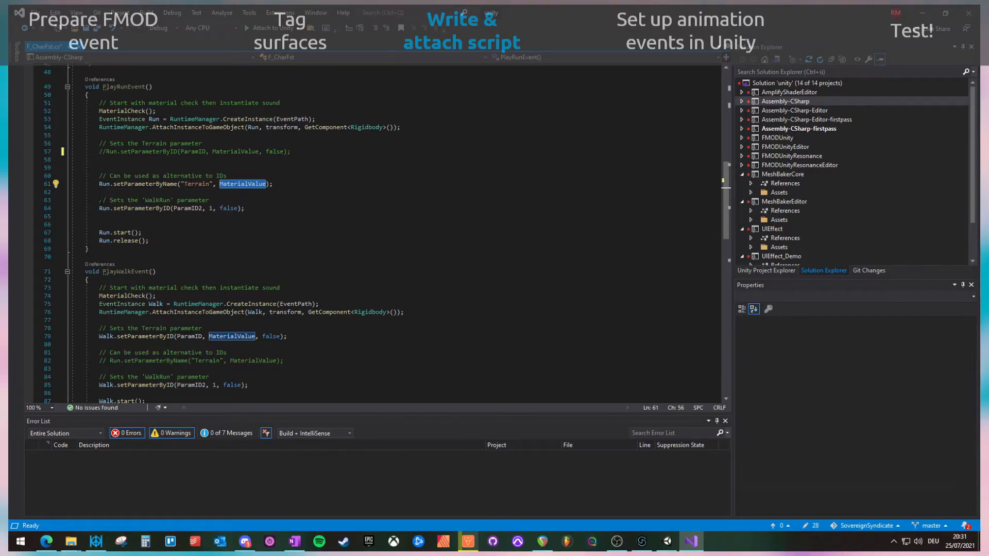
click(277, 185)
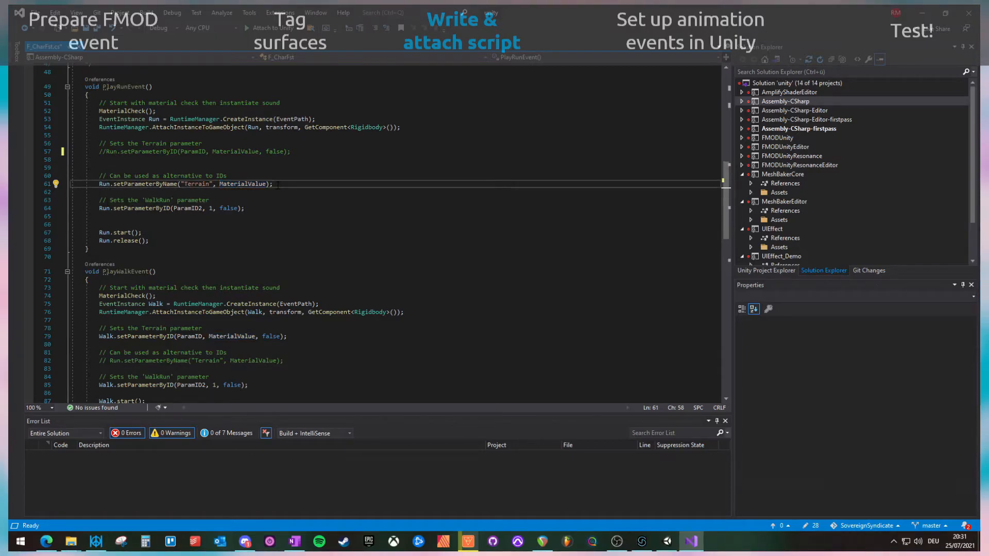
Add the line Run.setParameterByName("WalkRun", 1, false); below the by-name Terrain call in PlayRunEvent.
key(Return)
text(Run.)
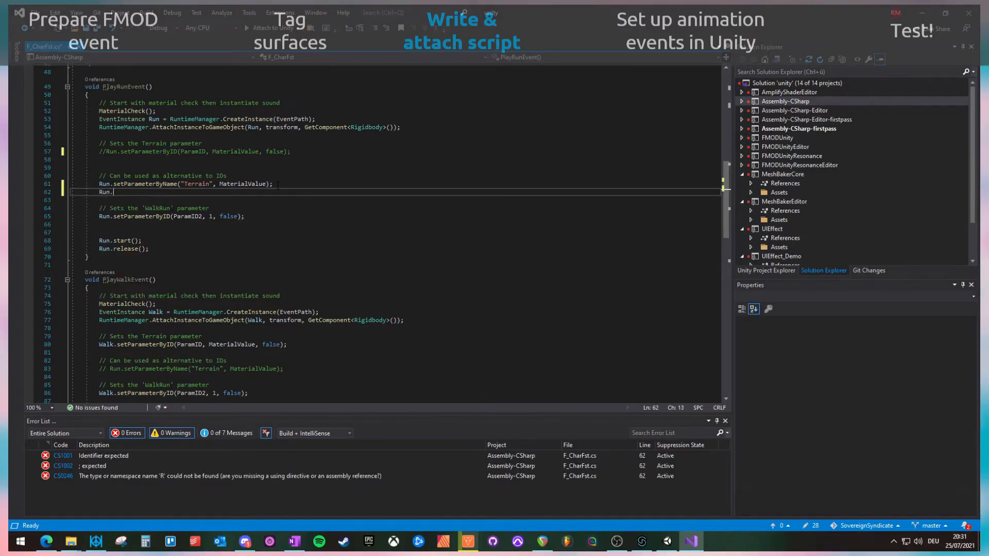
text(setParameterByName)
key(Down)
key(Tab)
text((")
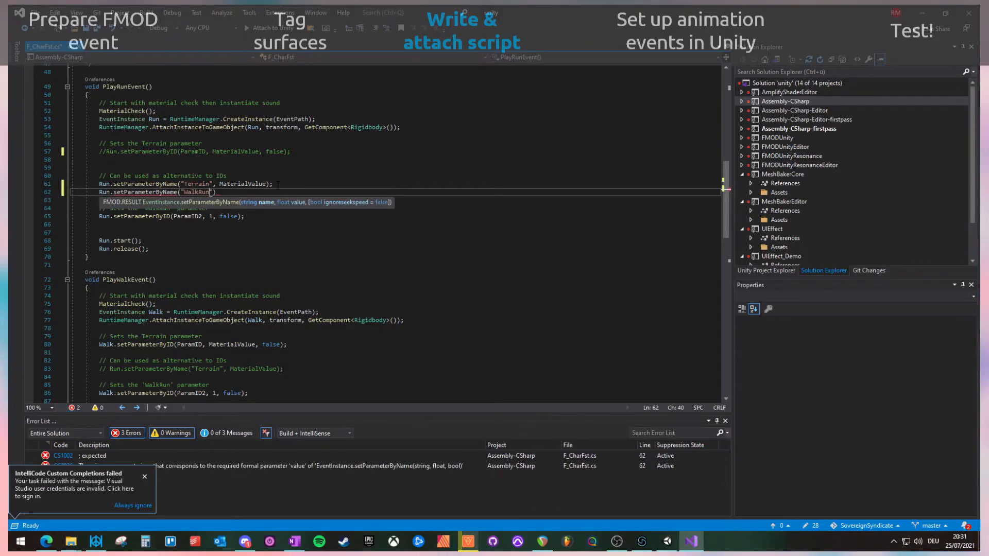
text(WalkRun", )
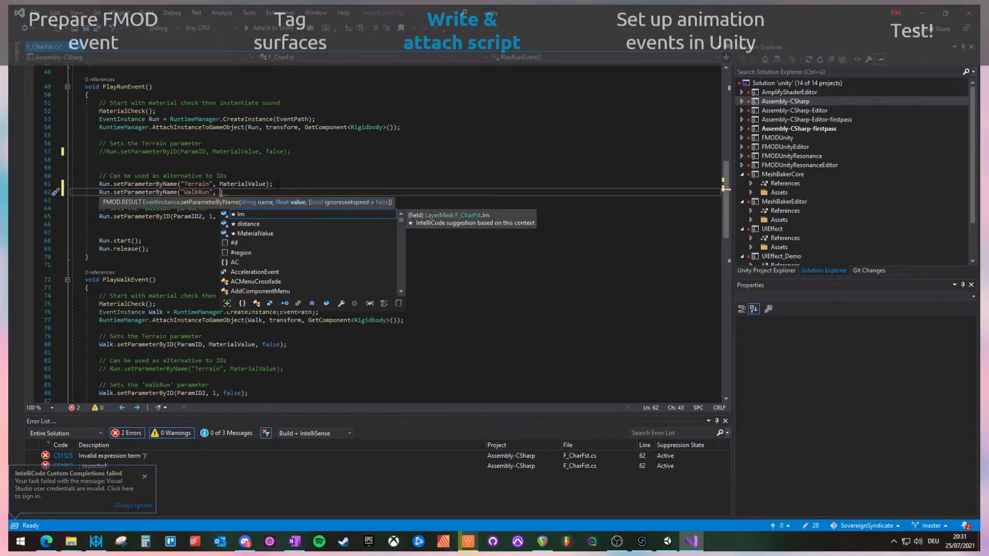
text(1)
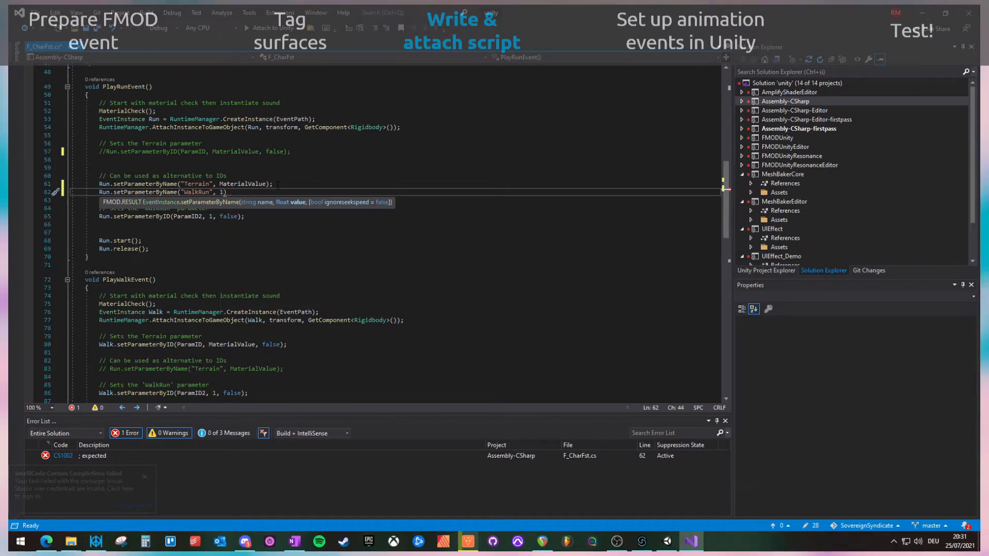
text(, false)
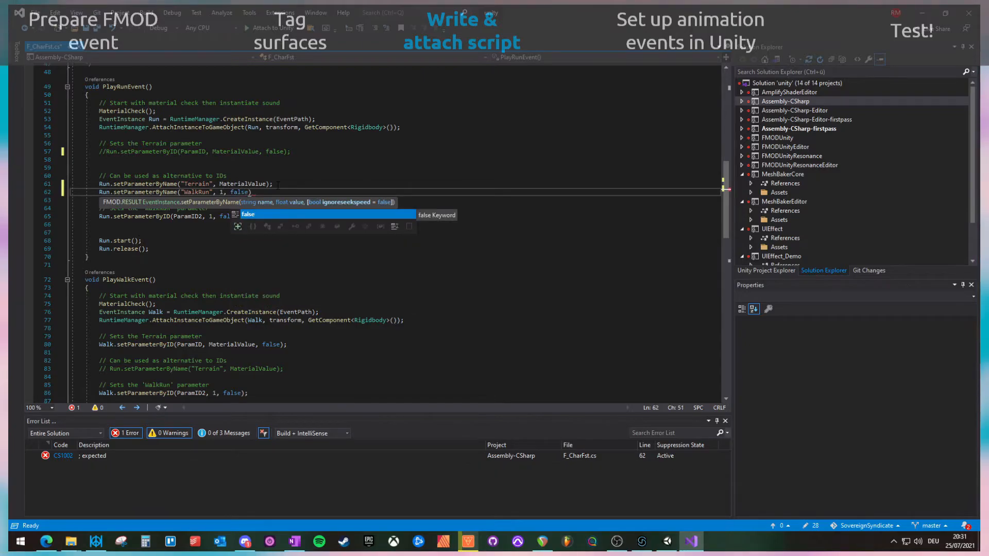
text();)
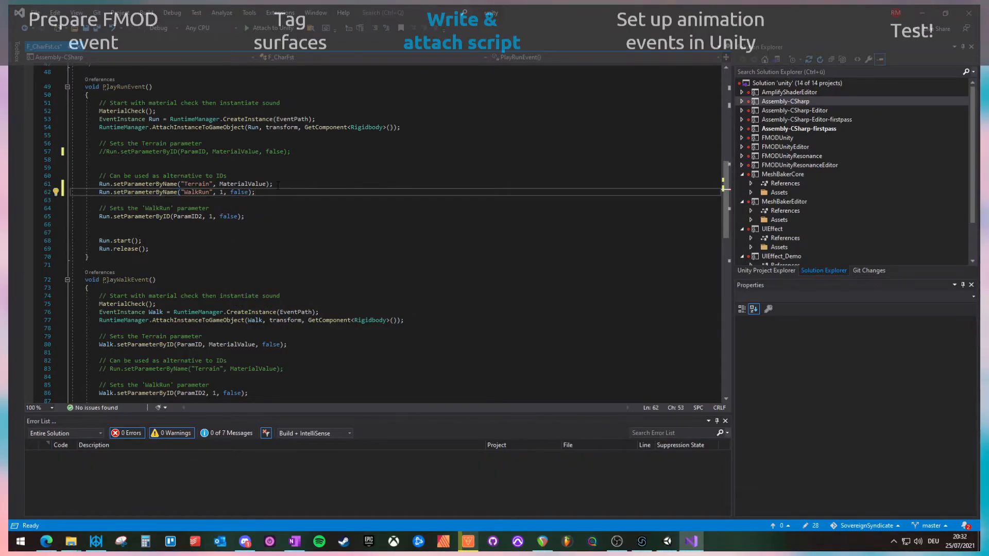
Comment out the Run.setParameterByID line for the WalkRun parameter in PlayRunEvent.
click(100, 217)
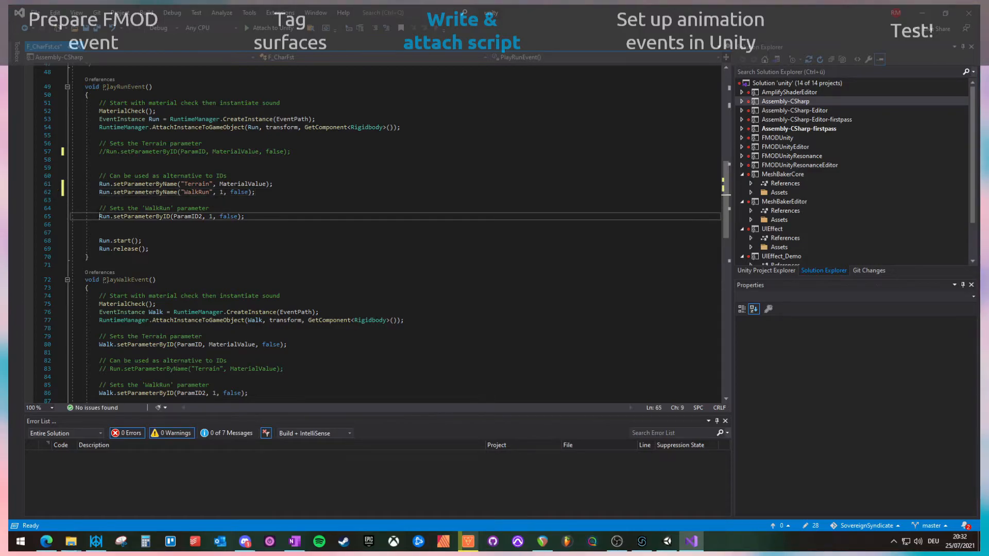
text(//)
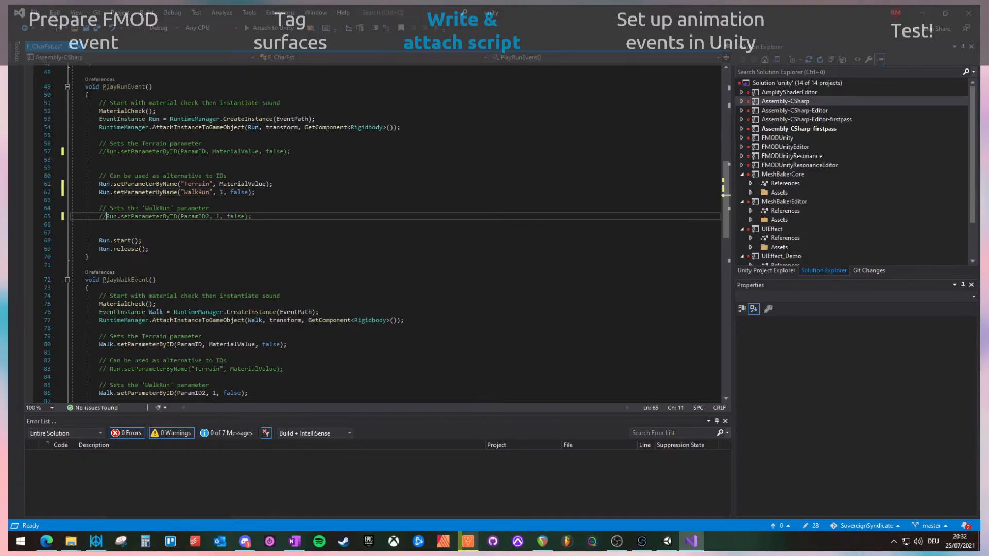
drag(99, 184, 256, 192)
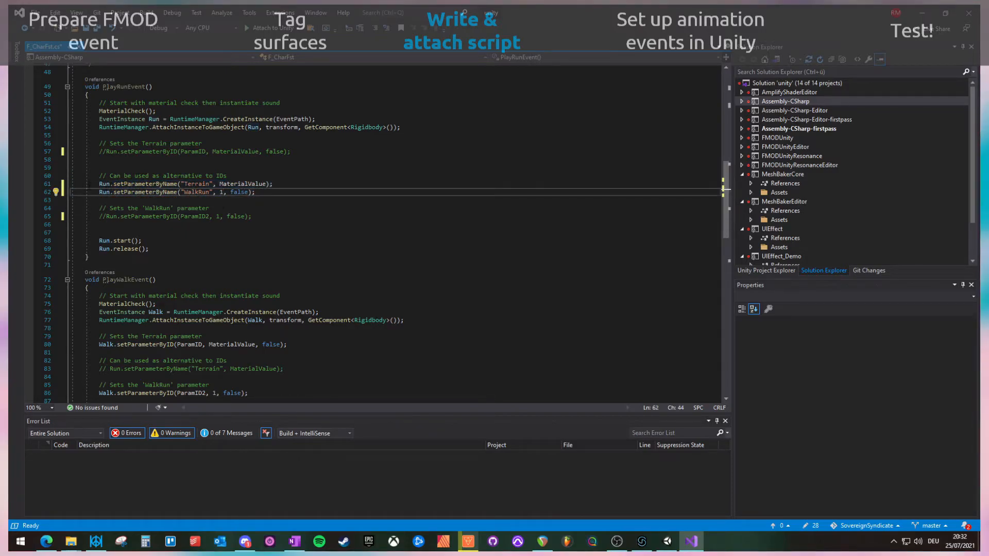
Comment out both Run.setParameterByName lines, for Terrain and WalkRun, in PlayRunEvent.
click(99, 184)
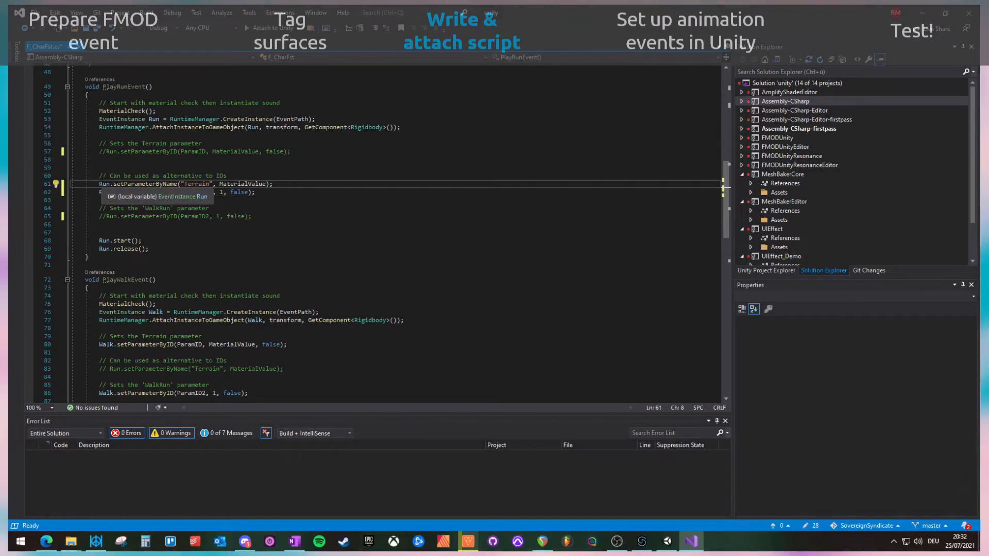
text(//)
key(Down)
key(Home)
text(//)
Uncomment the Run.setParameterByID lines for the WalkRun and Terrain parameters in PlayRunEvent.
key(Down)
key(Down)
key(Down)
key(BackSpace)
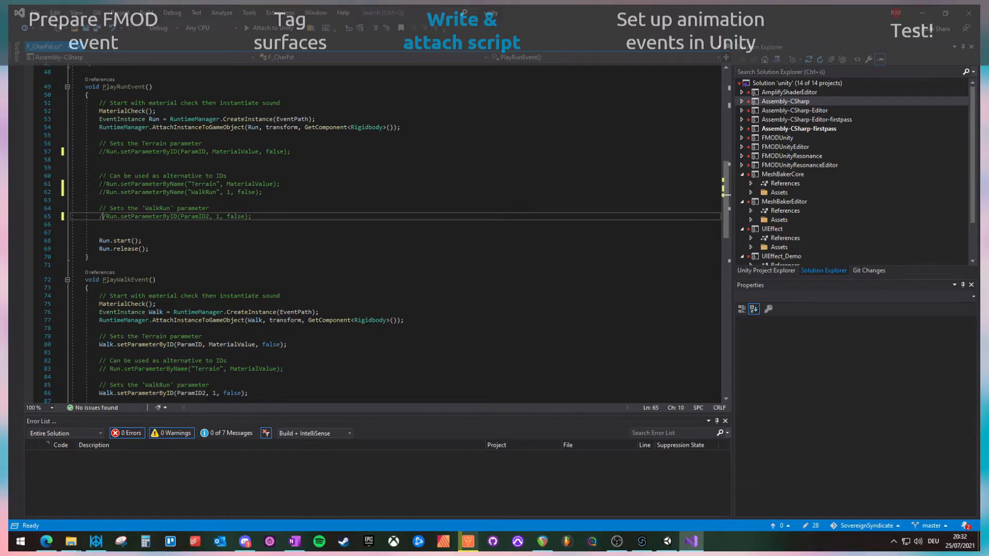
key(BackSpace)
key(Up)
key(Up)
key(Up)
key(Up)
key(Up)
key(Up)
key(Up)
key(Up)
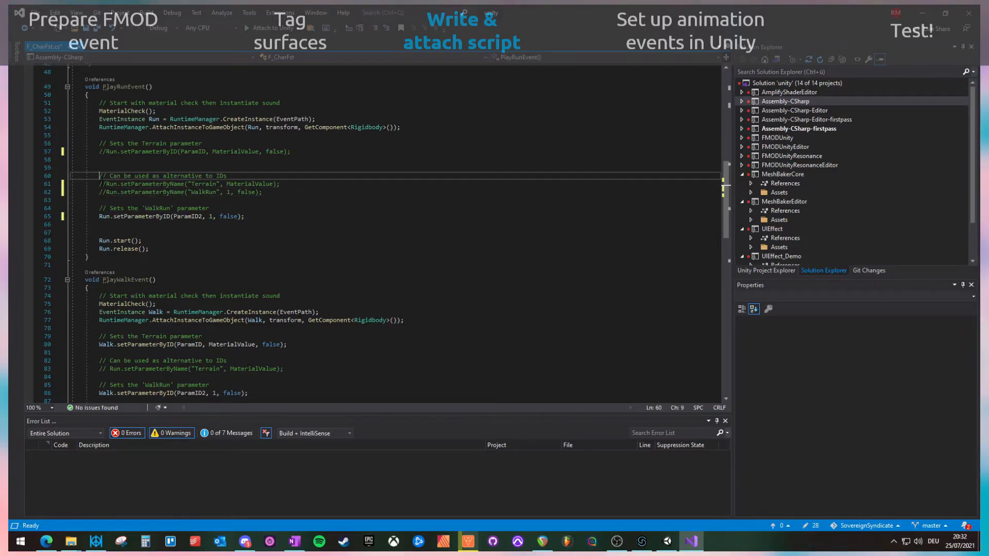
key(Delete)
key(Delete)
key(Down)
Examine how MaterialCheck raycasts downward and switches on the collider tag to assign MaterialValue for each surface.
scroll(115, 215, down, 11)
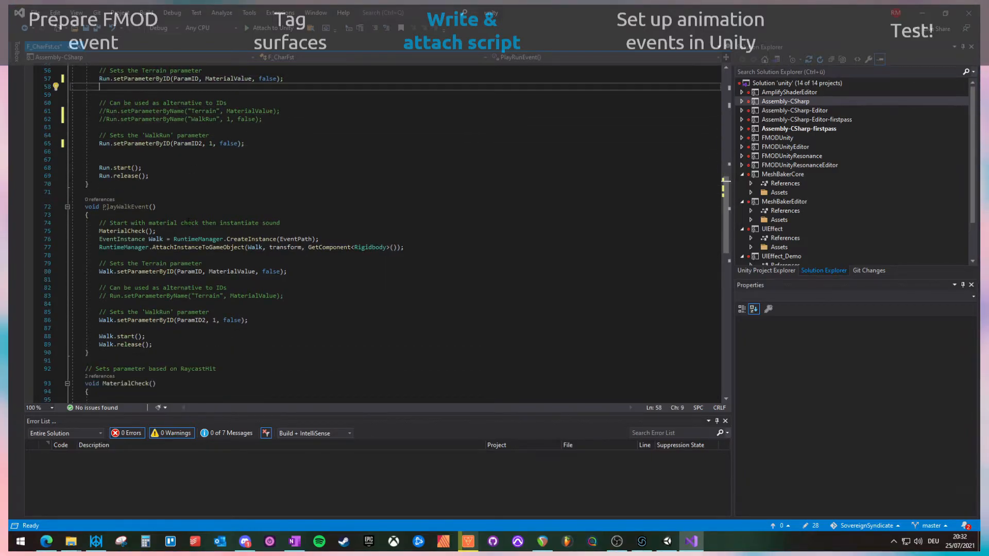
scroll(114, 215, down, 2)
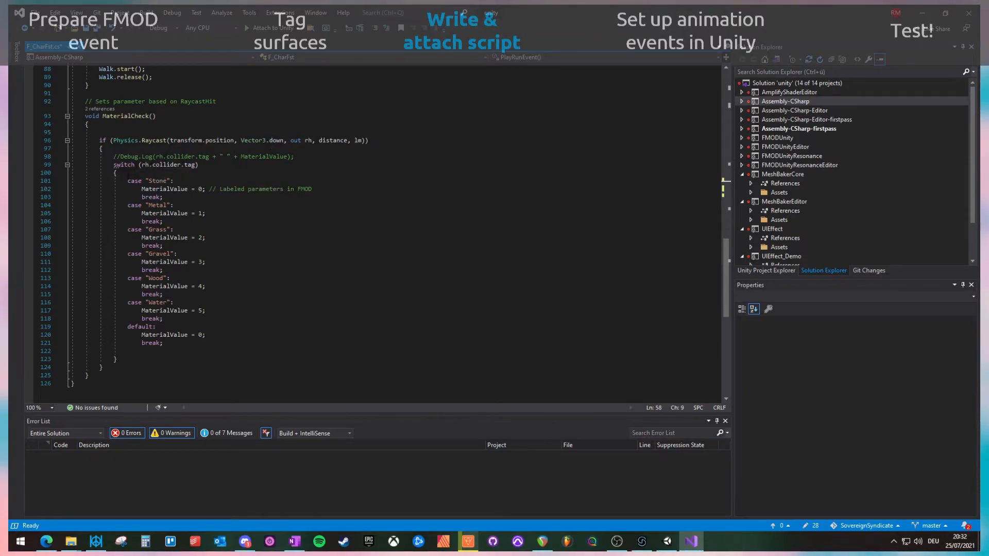
drag(114, 165, 185, 310)
click(186, 310)
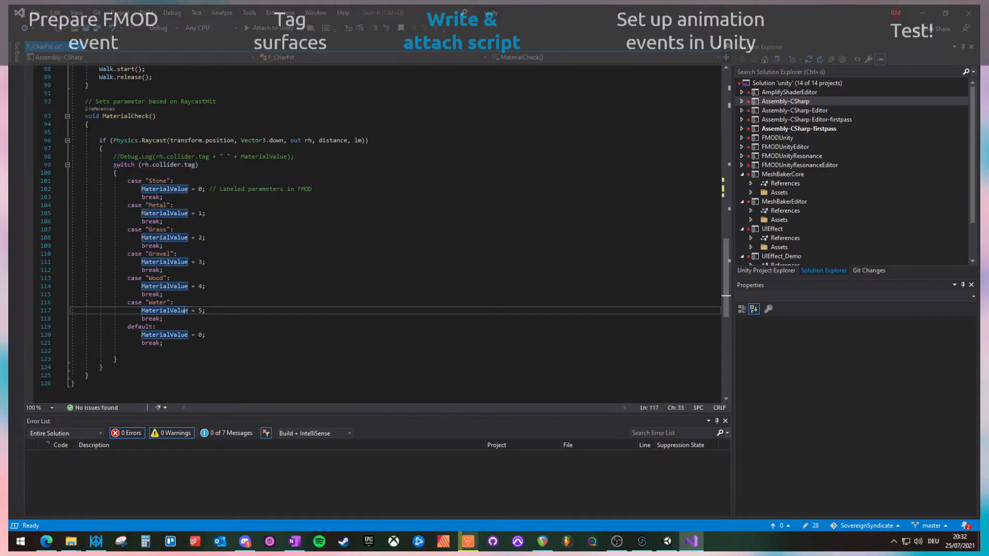
click(130, 156)
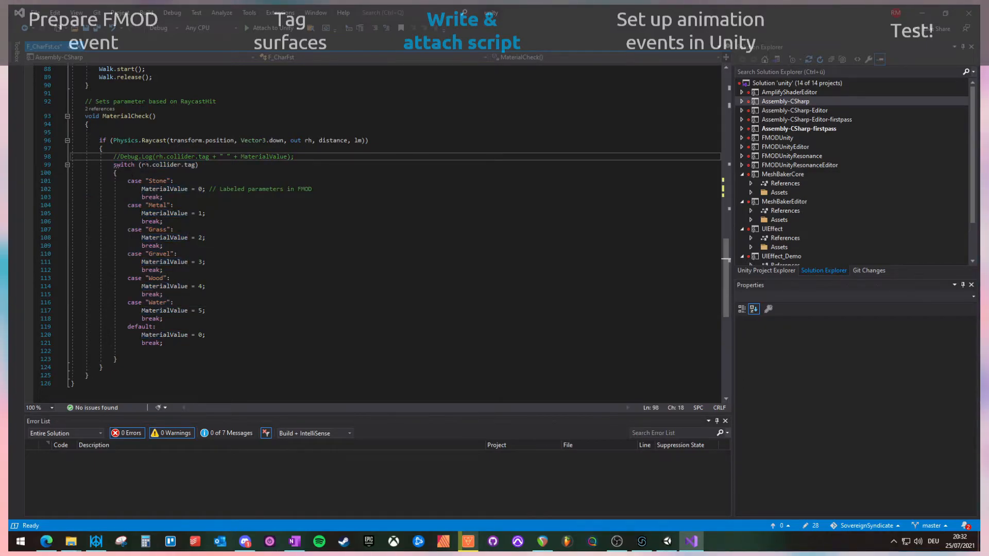
click(114, 165)
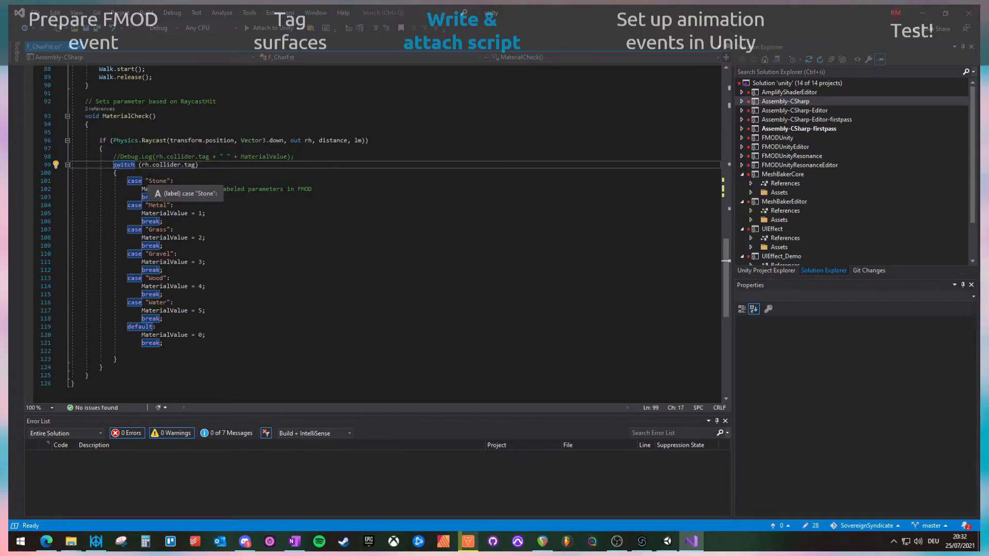
click(160, 189)
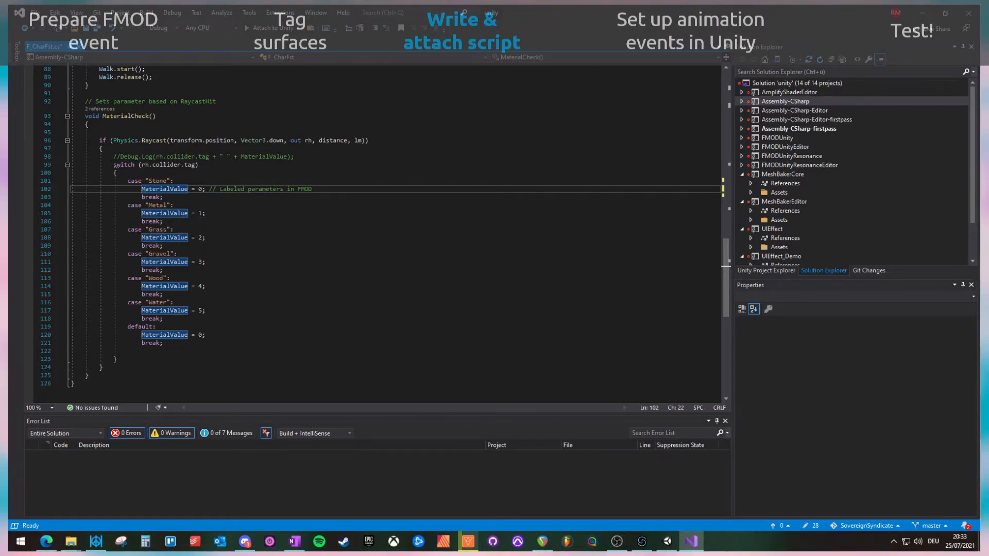
Examine the MaterialValue, RaycastHit, distance and LayerMask field declarations in F_CharFst and the use of MaterialValue in PlayRunEvent.
scroll(165, 170, up, 1)
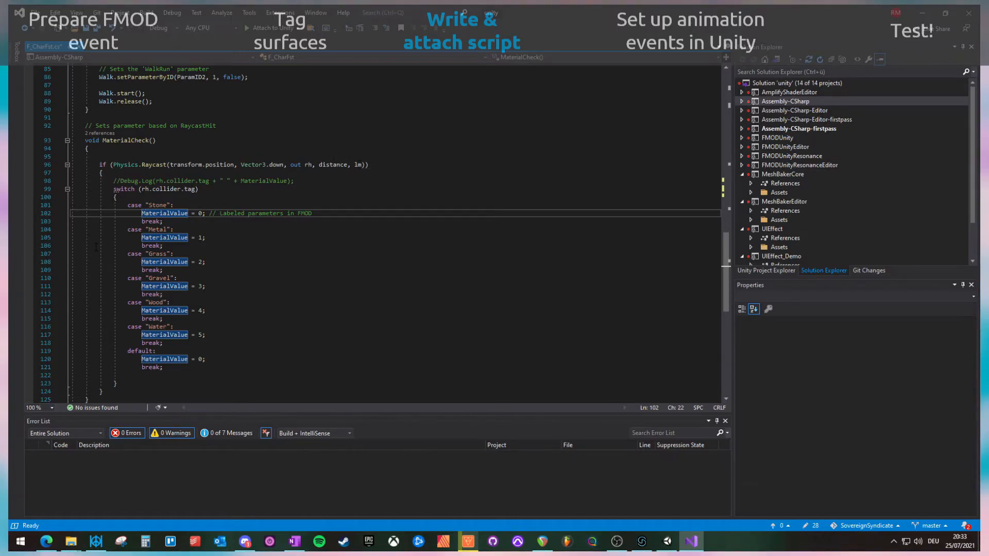
scroll(95, 247, up, 5)
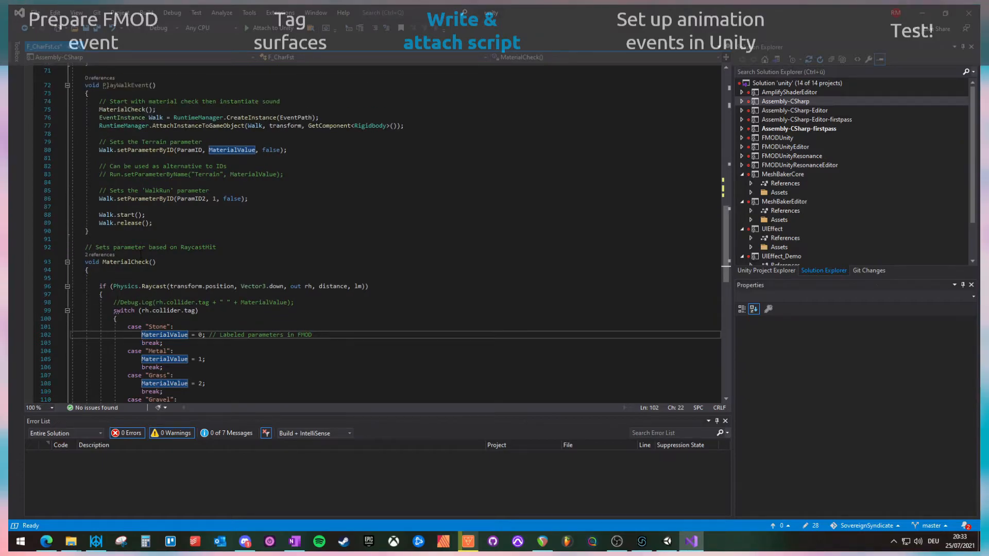
scroll(141, 254, up, 20)
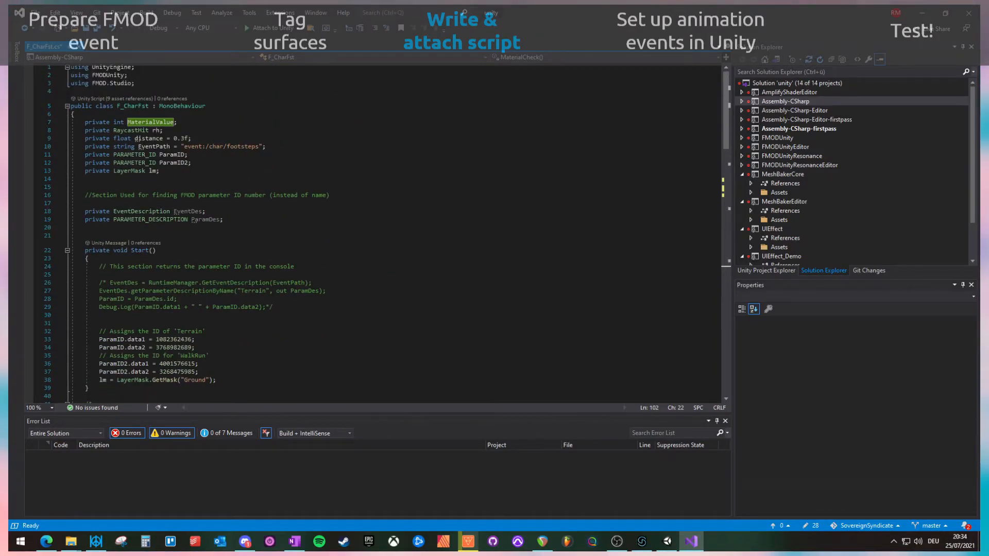
click(136, 171)
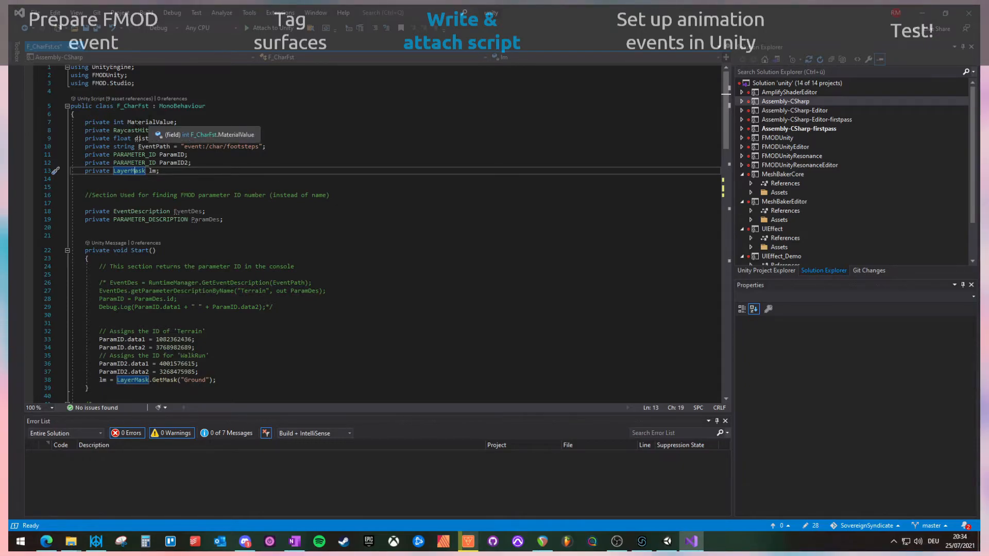
scroll(164, 241, down, 10)
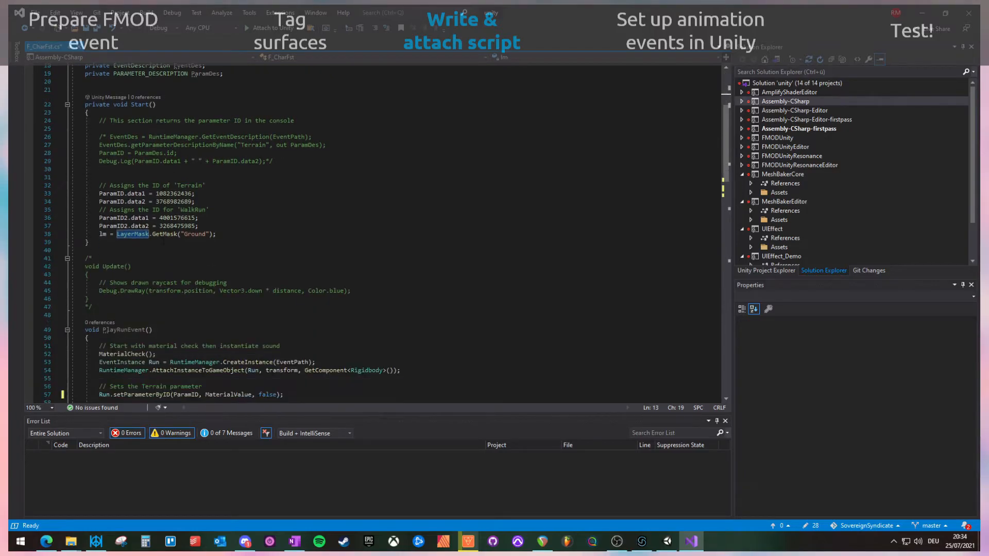
double_click(218, 297)
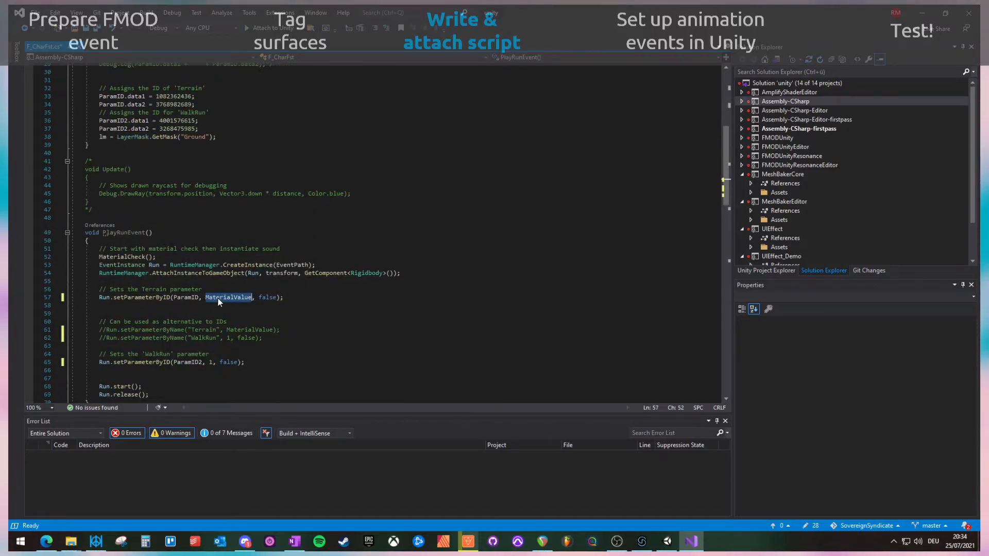
scroll(206, 301, up, 3)
scroll(206, 300, up, 7)
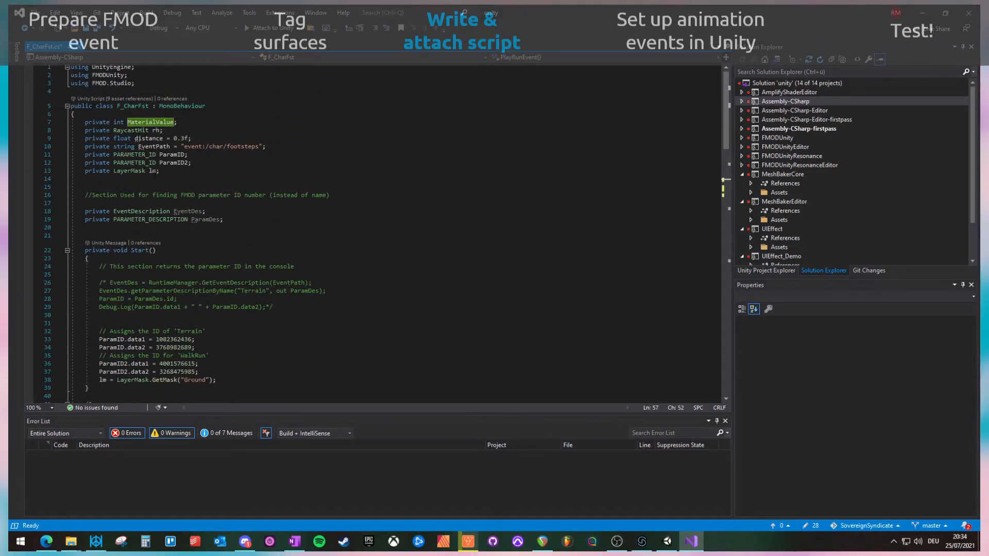
double_click(156, 130)
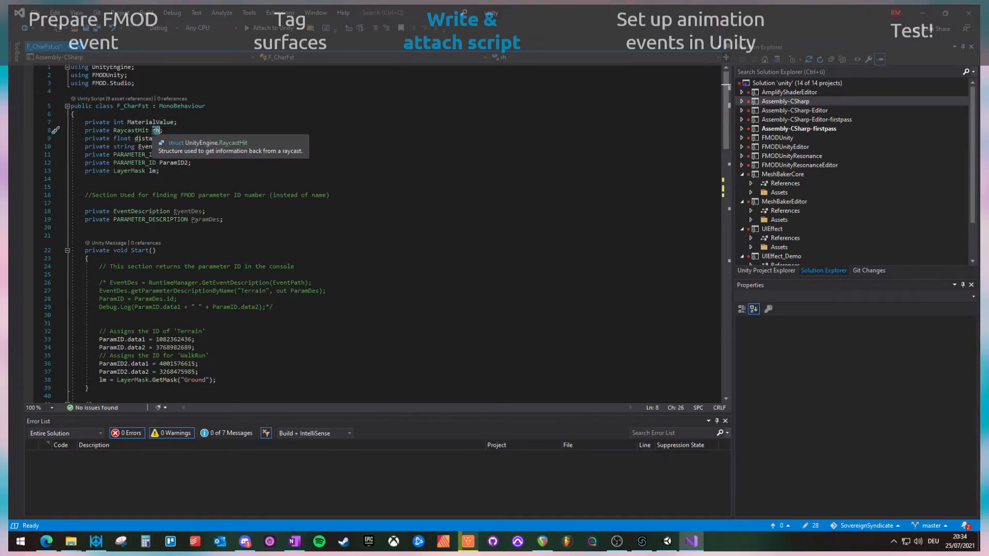
key(Left)
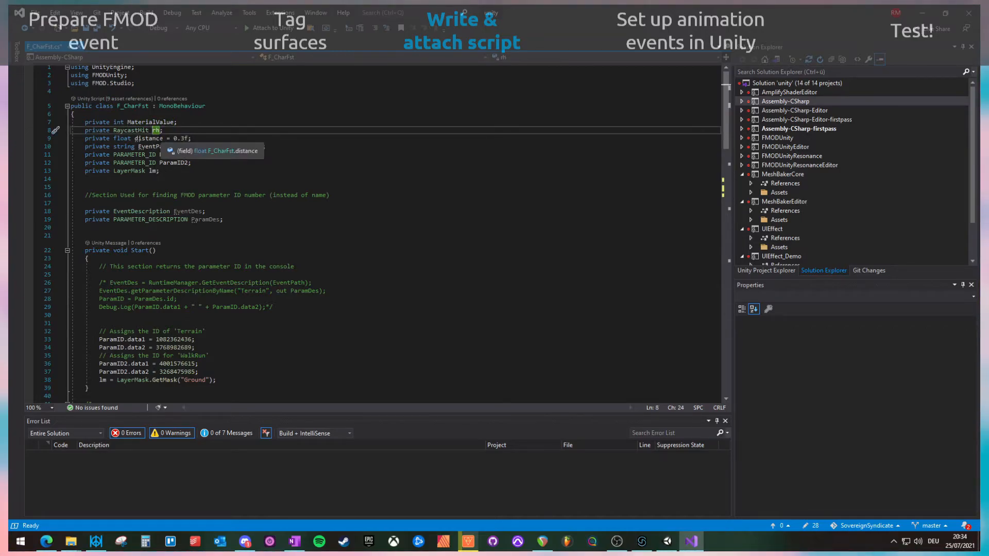
key(Down)
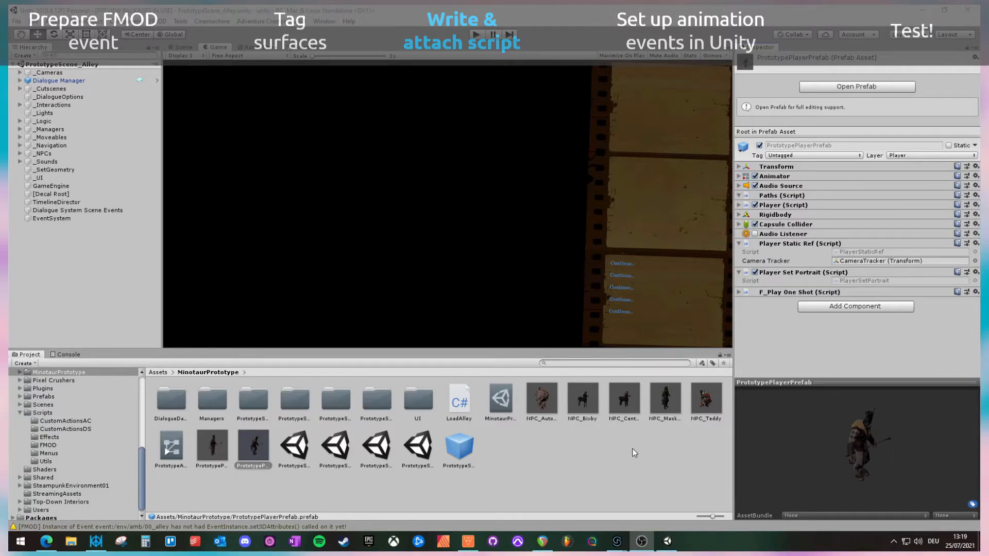
Switch to Unity and add the F_CharFst script component to the PrototypePlayerPrefab in the MinotaurPrototype folder.
click(627, 470)
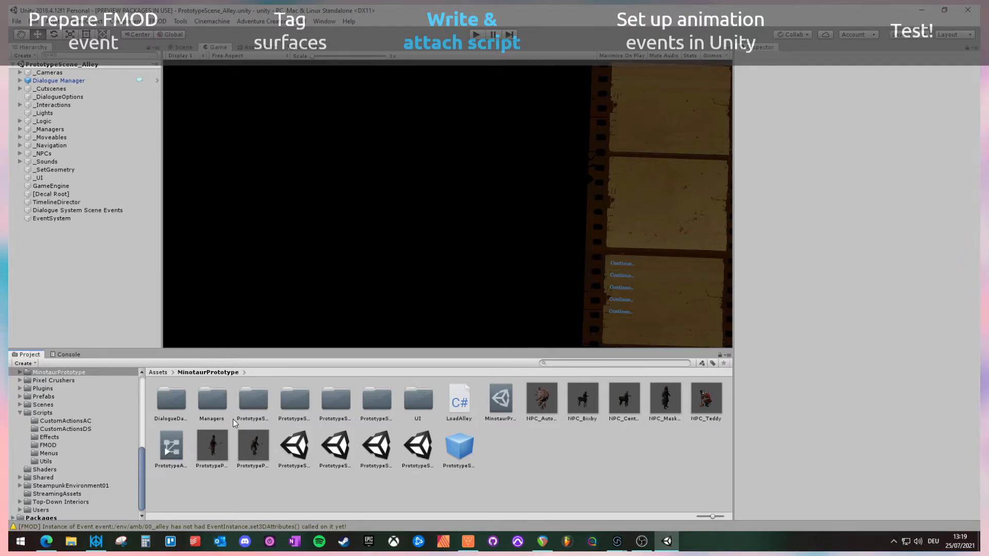
click(247, 457)
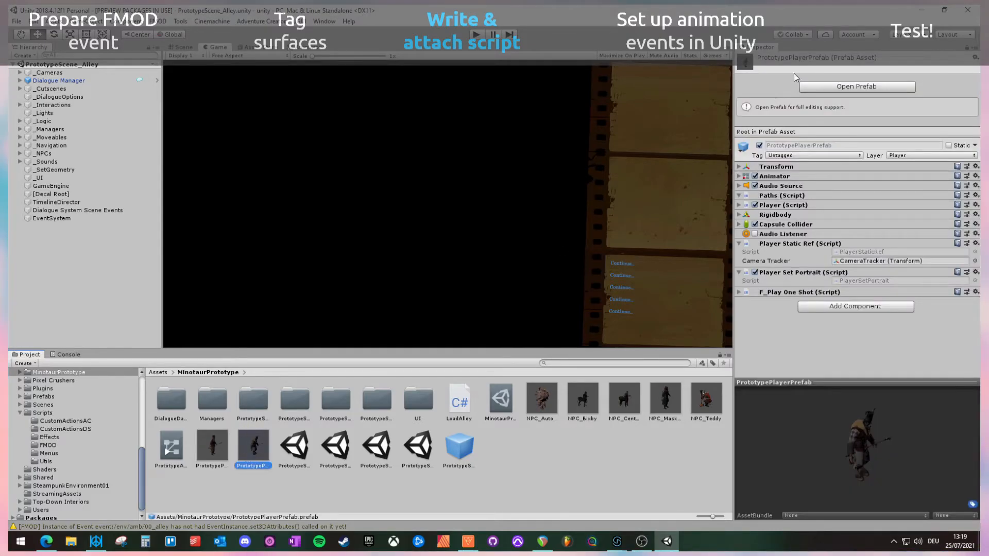
click(837, 308)
text(fst)
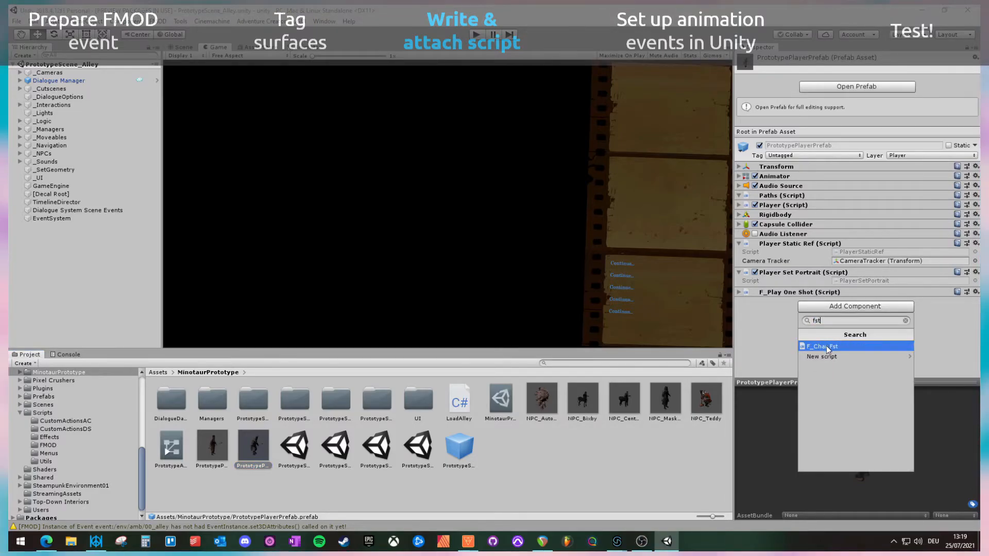
click(826, 346)
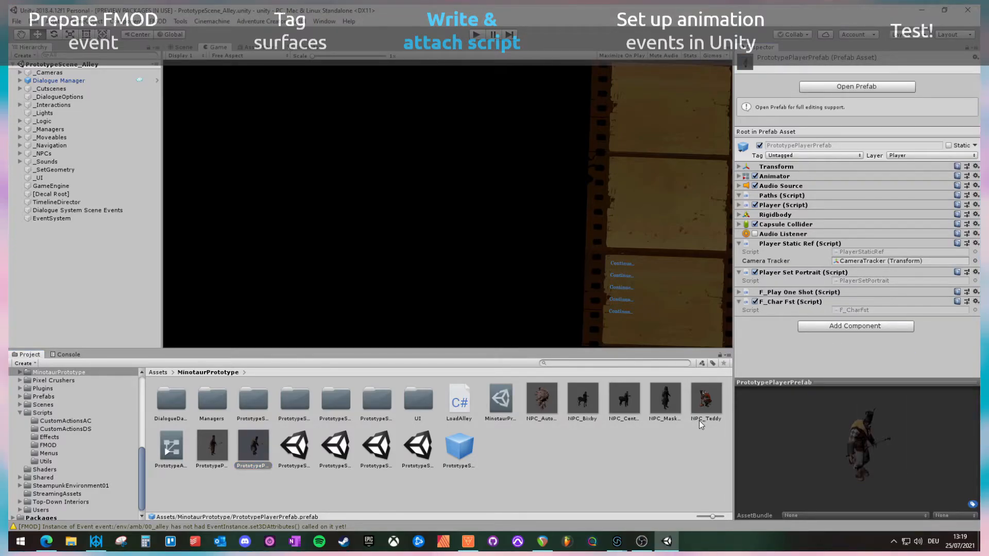
Check the NPC_MaskedStranger prefab's components and add the F_CharFst script to the NPC_Teddy prefab.
click(665, 402)
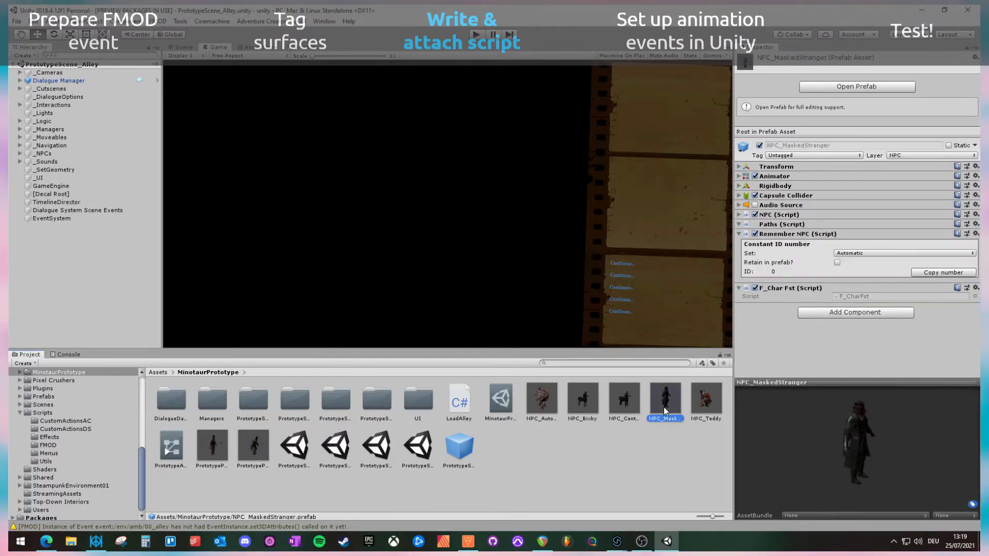
click(706, 407)
click(849, 233)
click(820, 270)
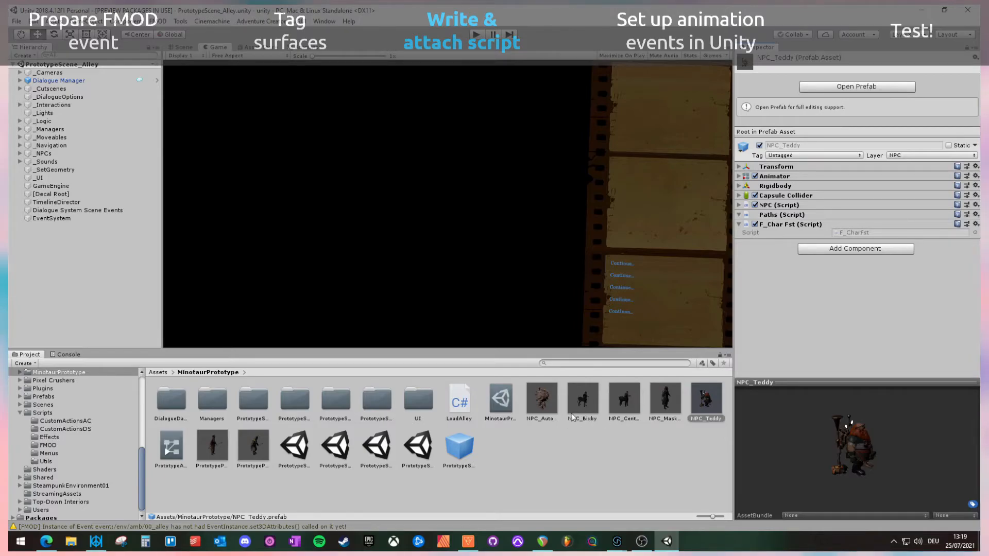
click(545, 446)
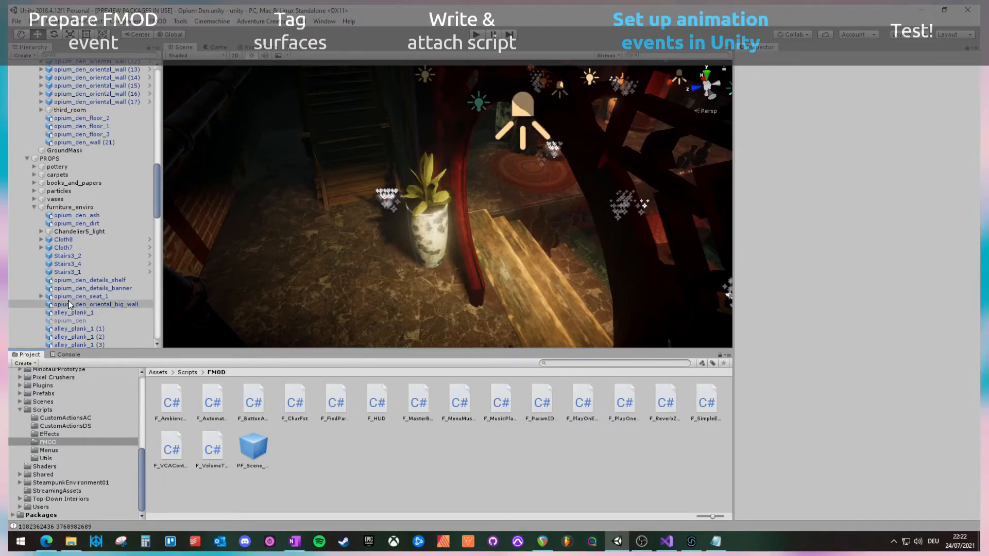
Open the Jogging animation from the Mixamo Animations folder under Art/Characters and play its preview.
scroll(64, 302, up, 3)
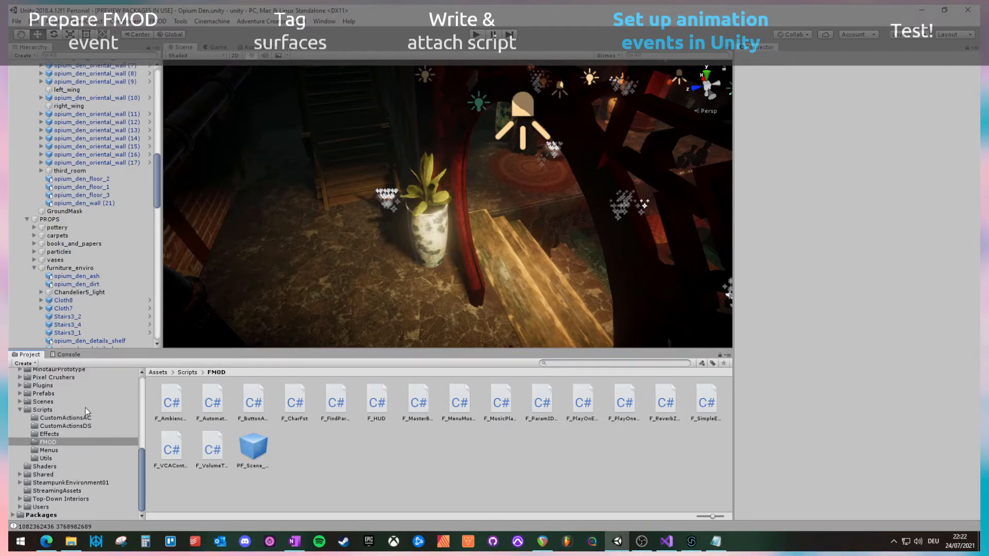
scroll(71, 462, up, 2)
scroll(65, 436, up, 5)
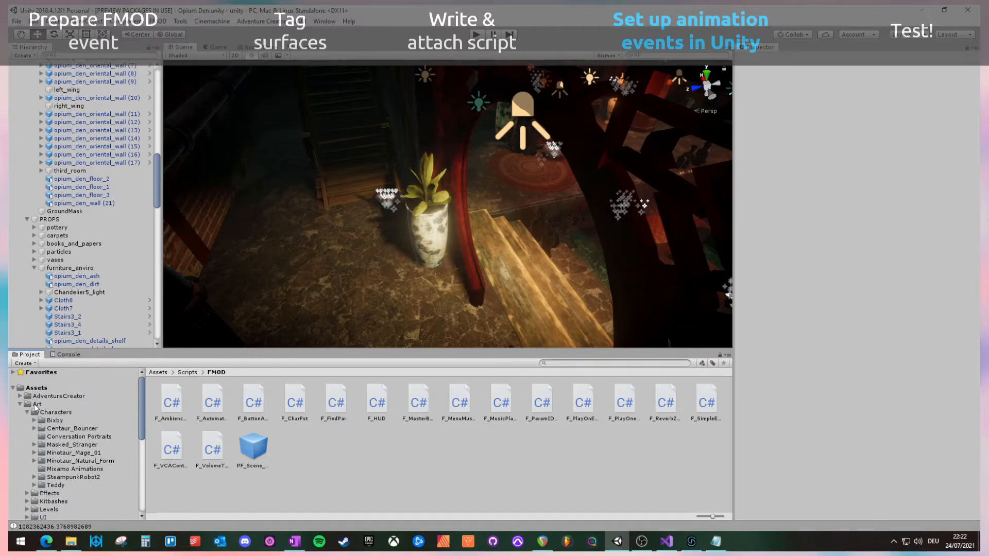
click(65, 469)
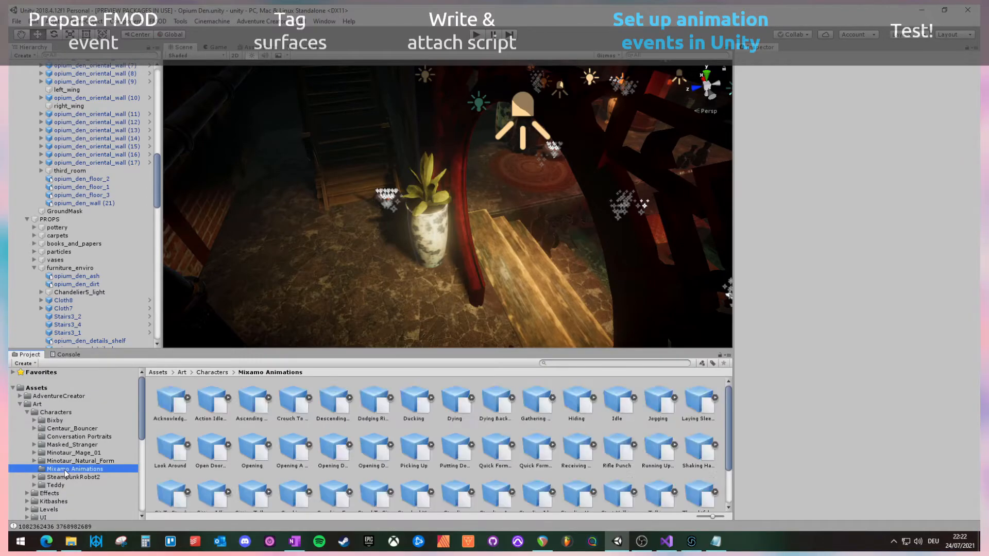
click(653, 418)
click(745, 394)
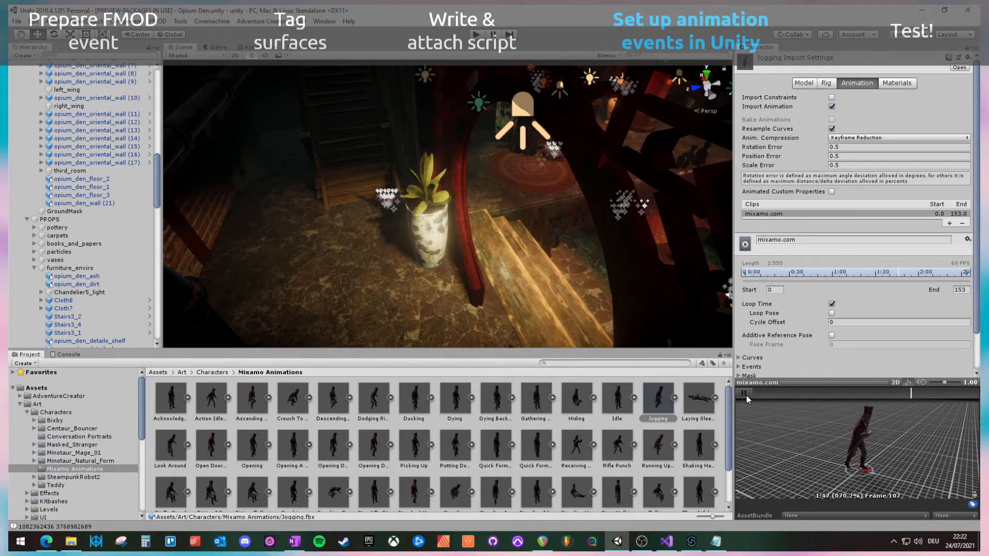
click(744, 394)
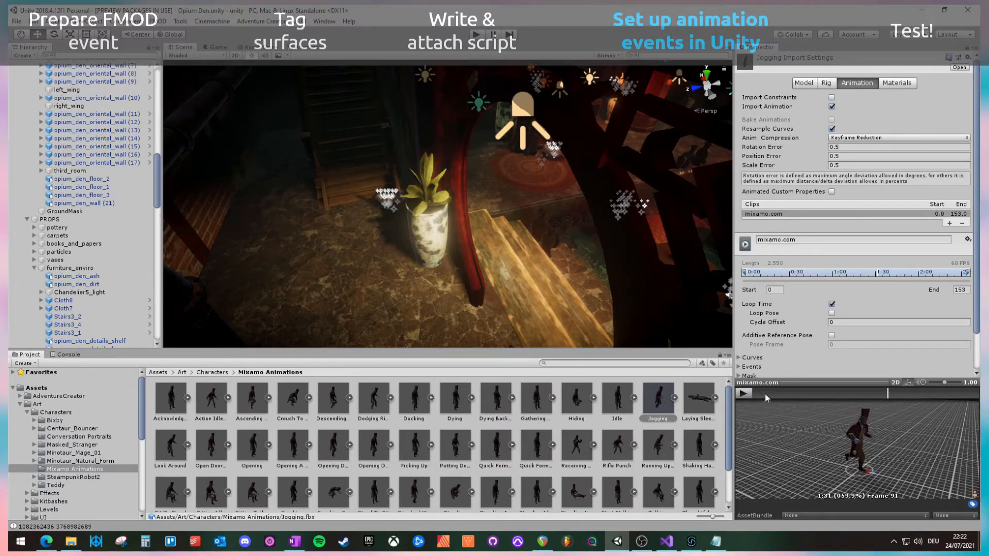
Scrub the Jogging preview to find the first foot contact and expand the clip's Events timeline for comparison.
drag(765, 394, 747, 394)
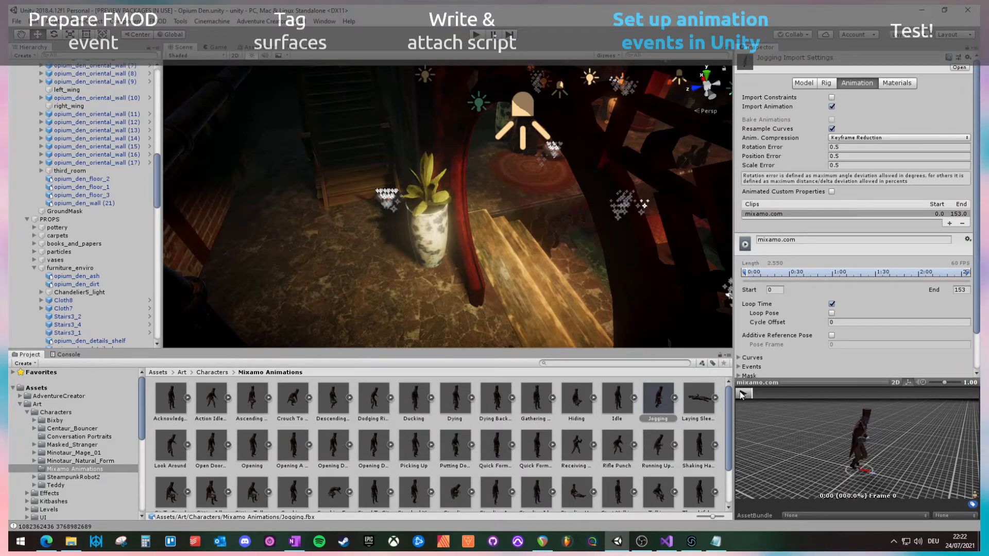
mouse_move(764, 396)
mouse_down()
mouse_move(746, 397)
mouse_move(780, 403)
mouse_up()
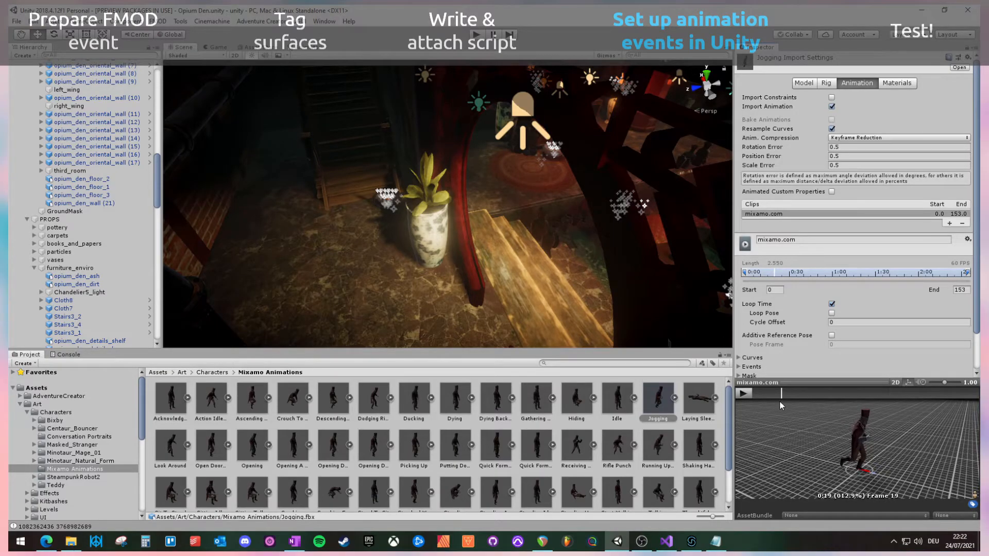
scroll(786, 354, down, 3)
click(739, 325)
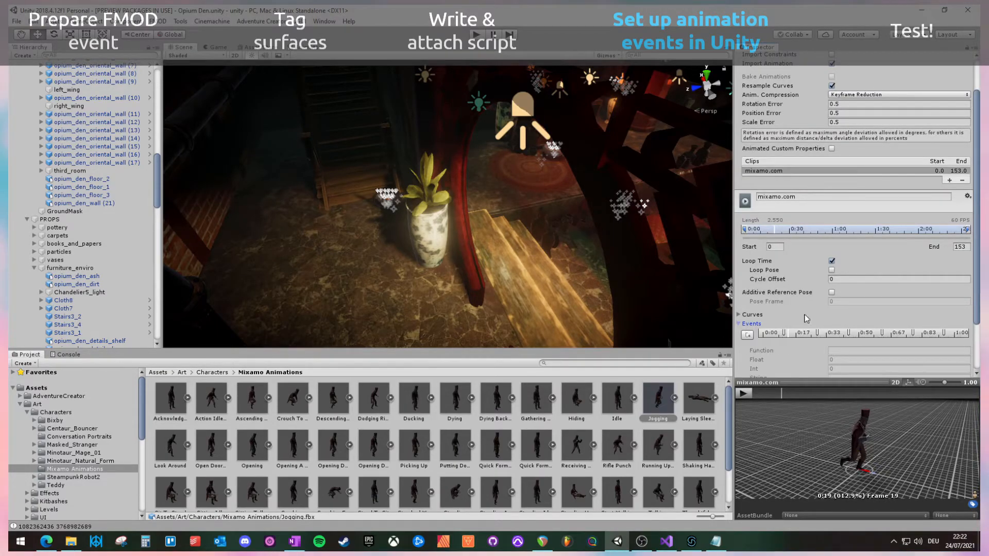
scroll(807, 323, down, 2)
click(775, 394)
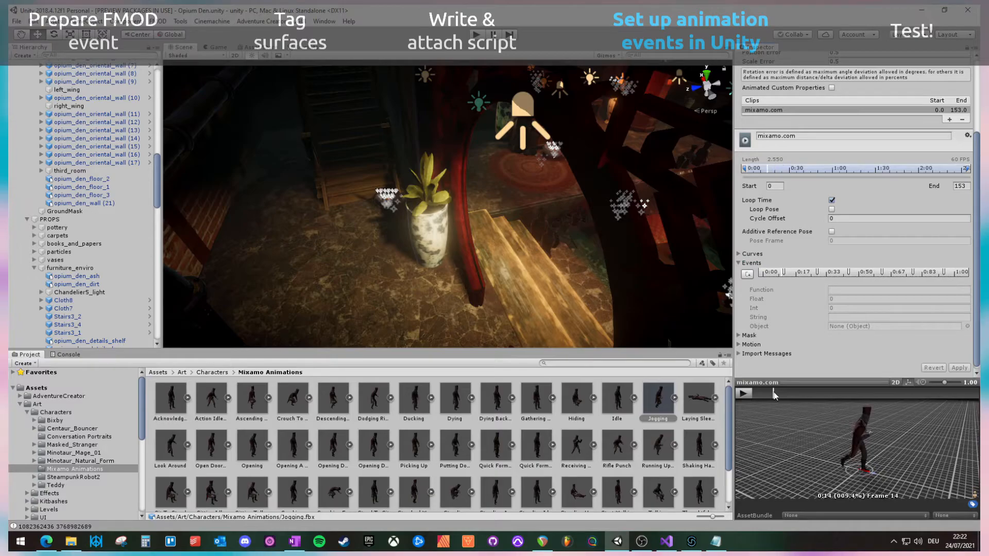
mouse_move(778, 393)
mouse_down()
mouse_move(908, 425)
mouse_move(764, 394)
mouse_up()
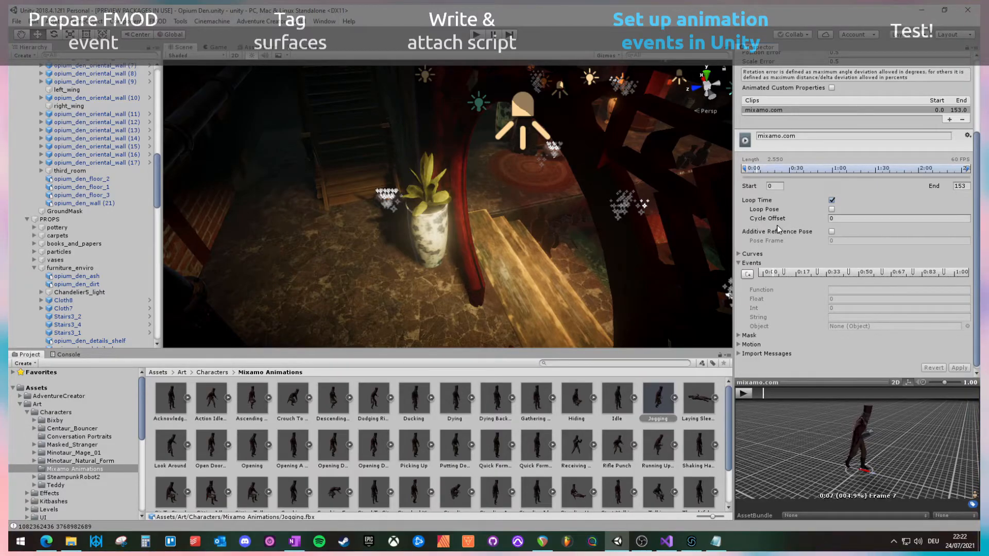
scroll(780, 211, up, 5)
scroll(855, 86, down, 5)
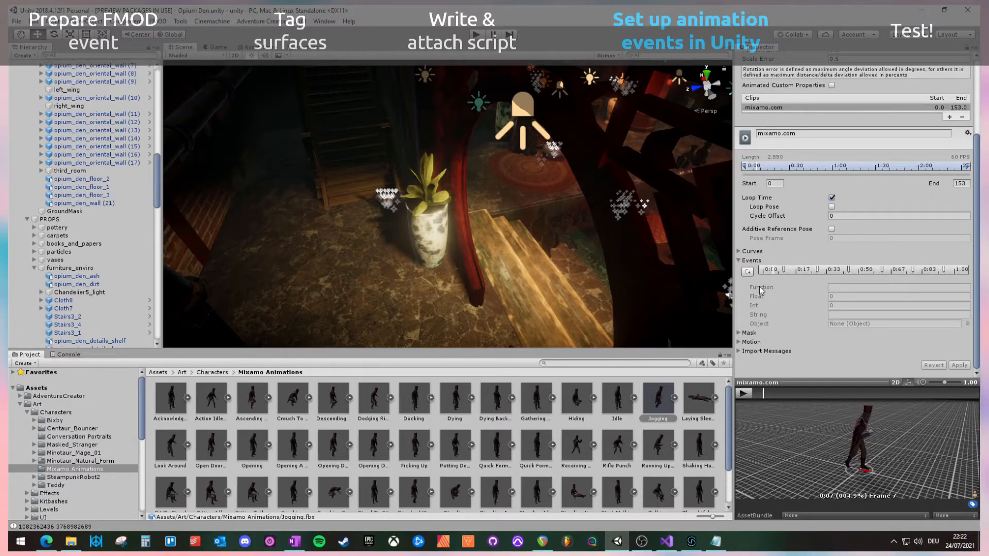
Replace the Jogging clip's first event with a new one near frame 18 calling PlayRunEvent, and apply the import settings.
click(784, 271)
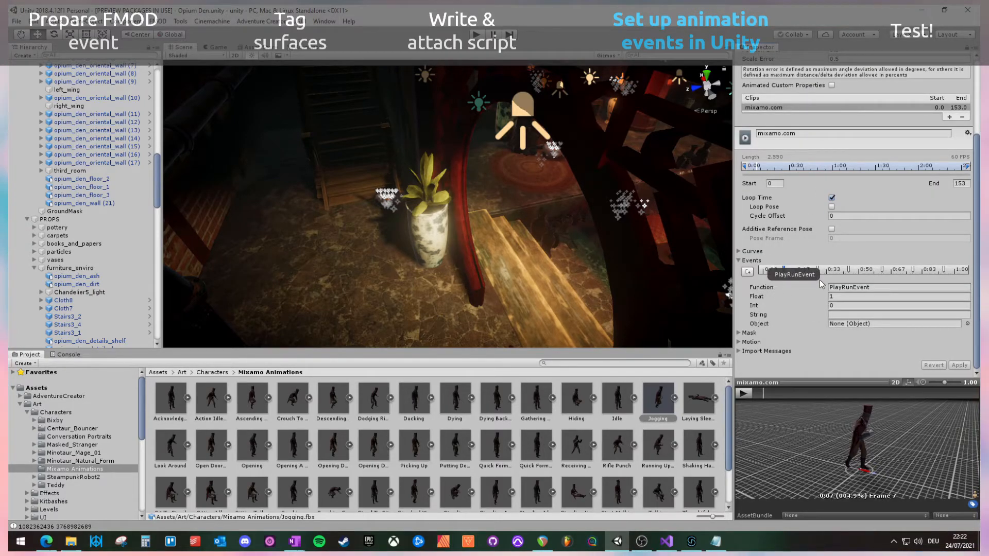
key(Delete)
drag(759, 393, 780, 393)
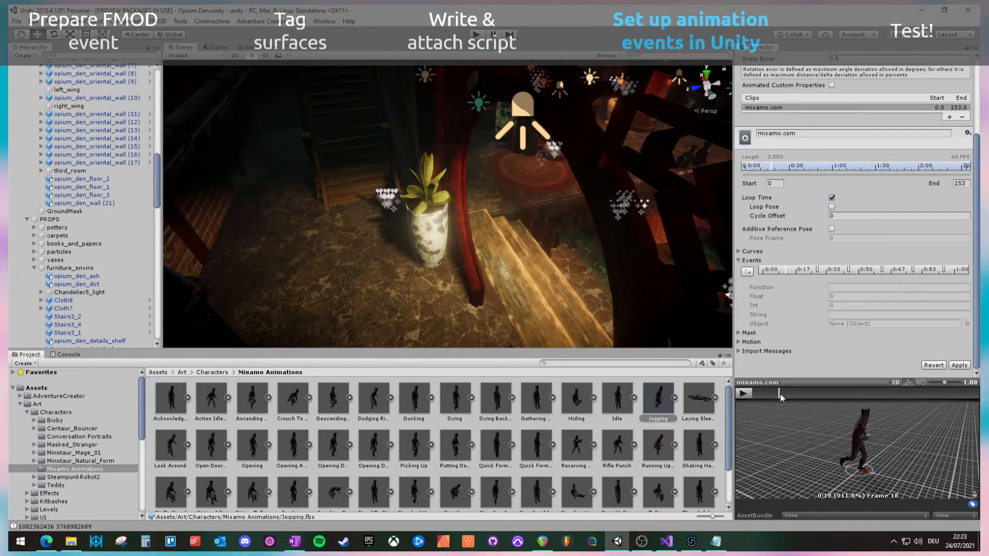
double_click(786, 271)
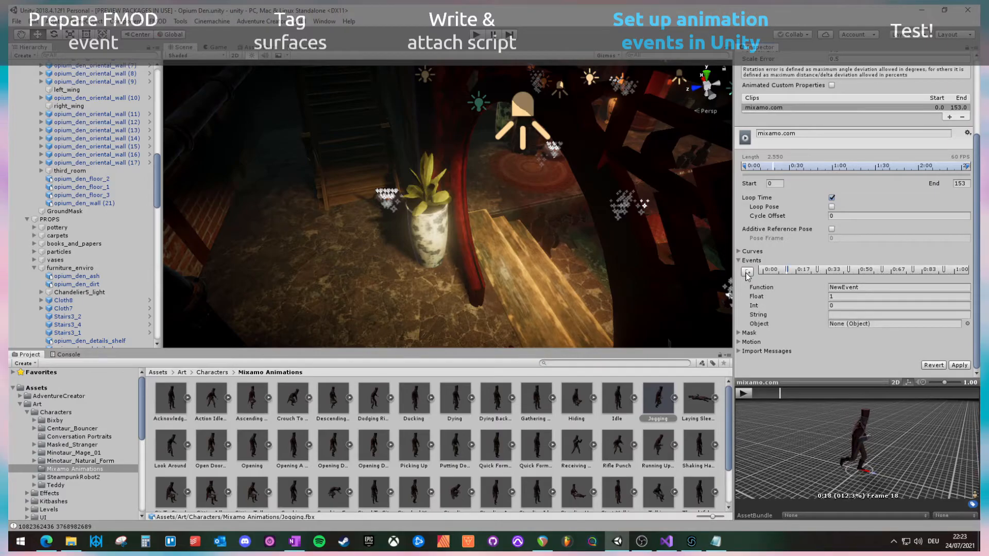
click(836, 287)
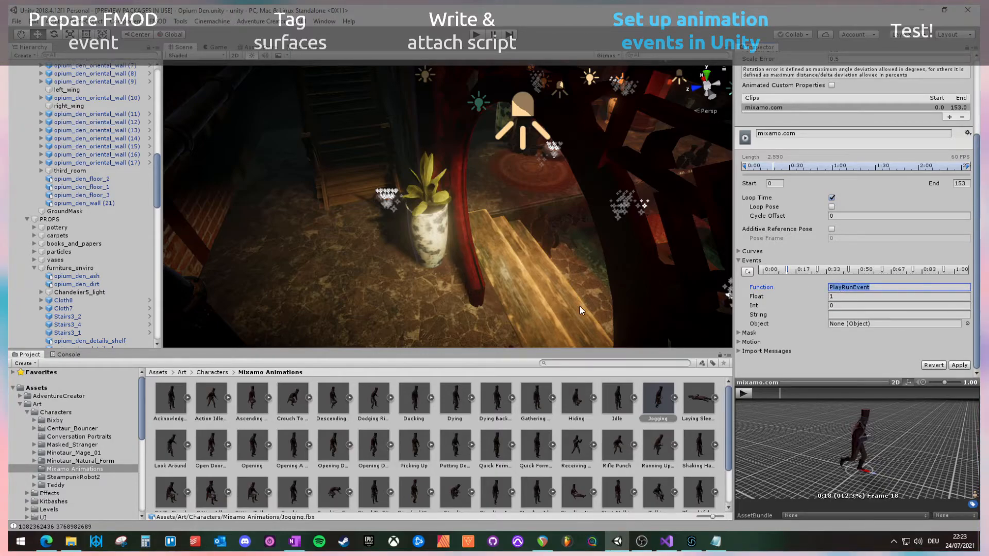
click(334, 413)
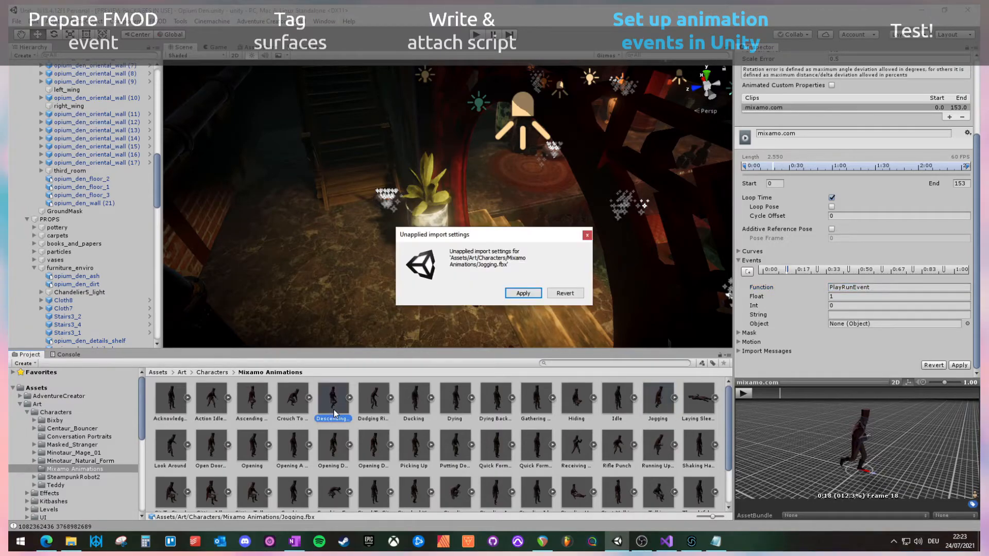
click(523, 293)
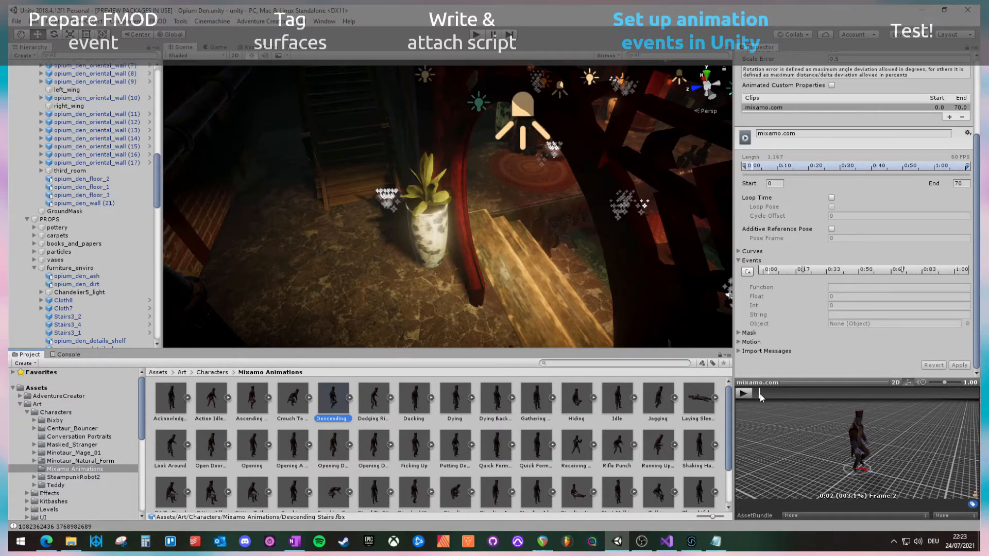
Preview the Descending Stairs animation, scrub to its first footfall and inspect the matching event near 0:17.
click(744, 395)
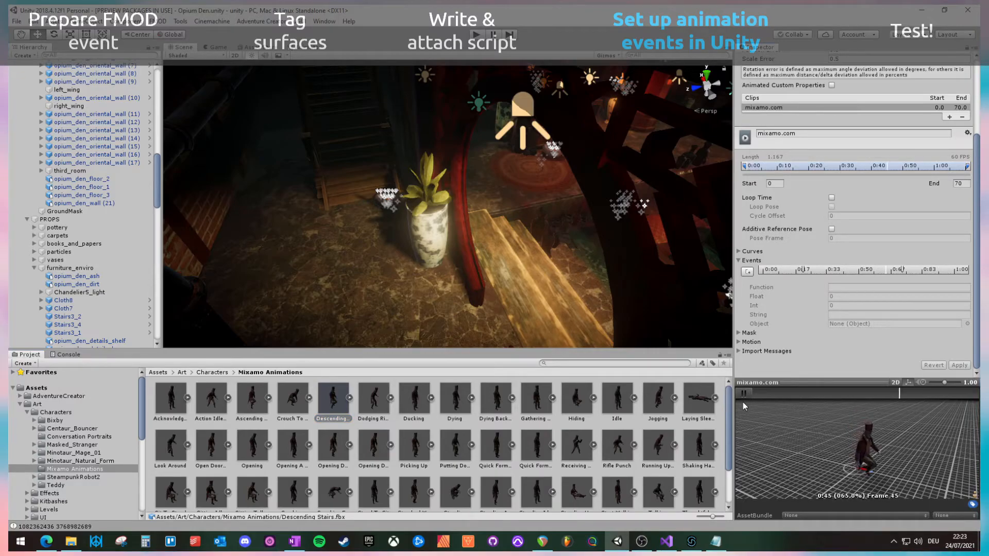
click(748, 394)
drag(772, 395, 812, 399)
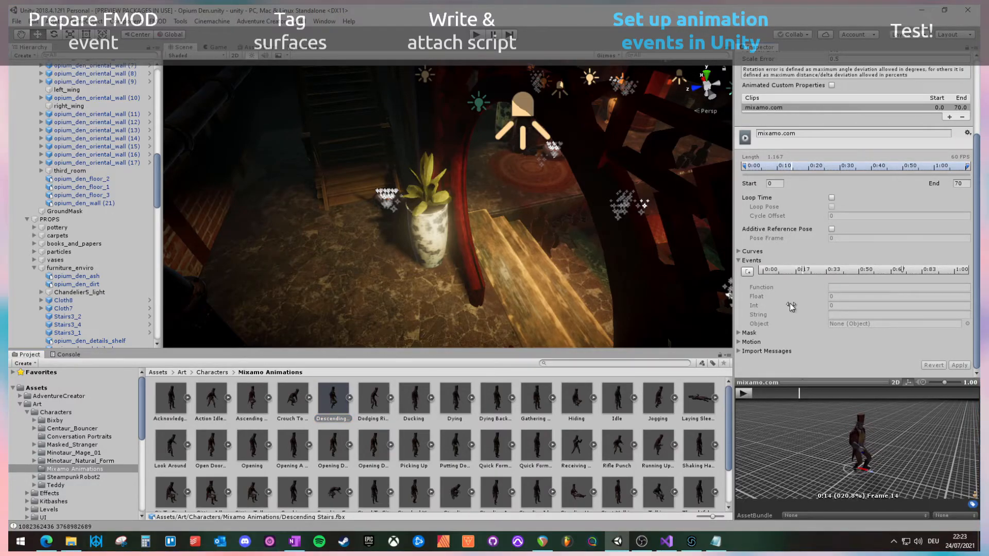
click(803, 269)
click(845, 292)
click(821, 305)
Select the Action Idle To Fight Idle animation and play its preview to compare foot movement with its events.
click(199, 399)
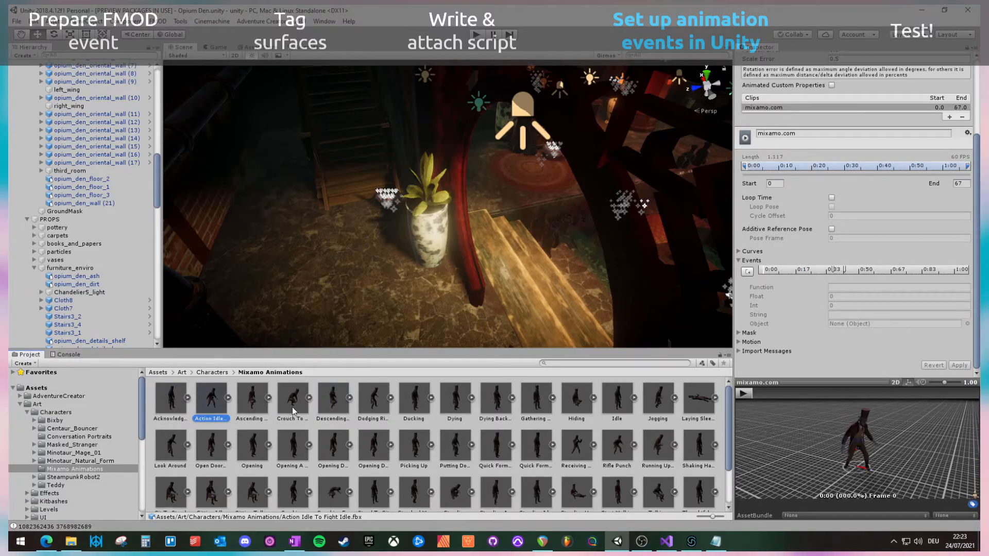
click(743, 394)
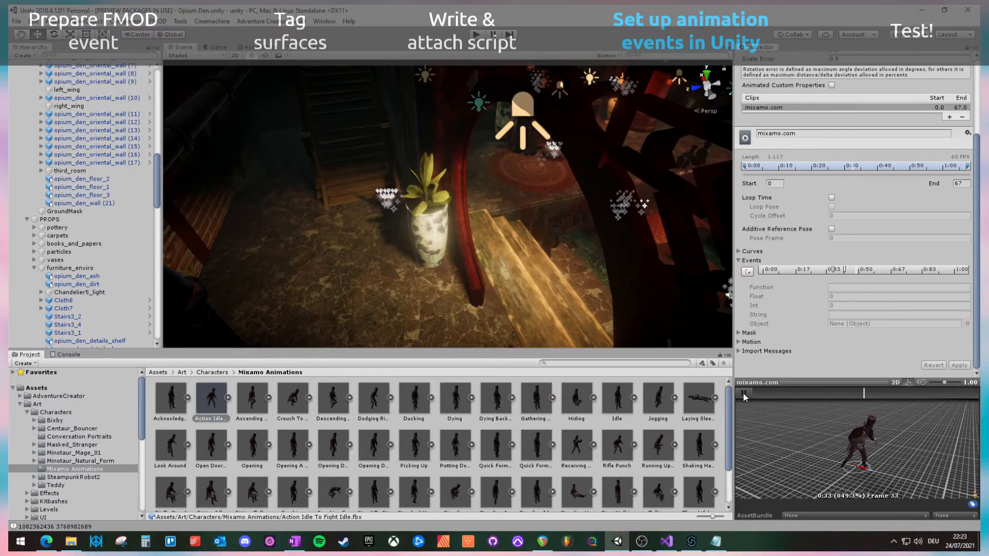
click(744, 393)
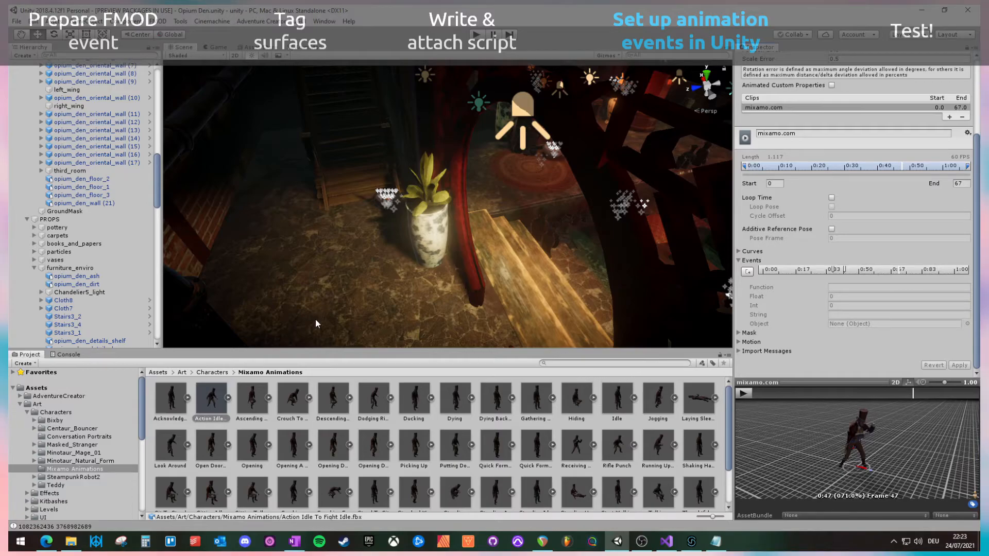
Look through the event folders in FMOD Studio, then switch back to the running game in Unity.
scroll(69, 340, down, 2)
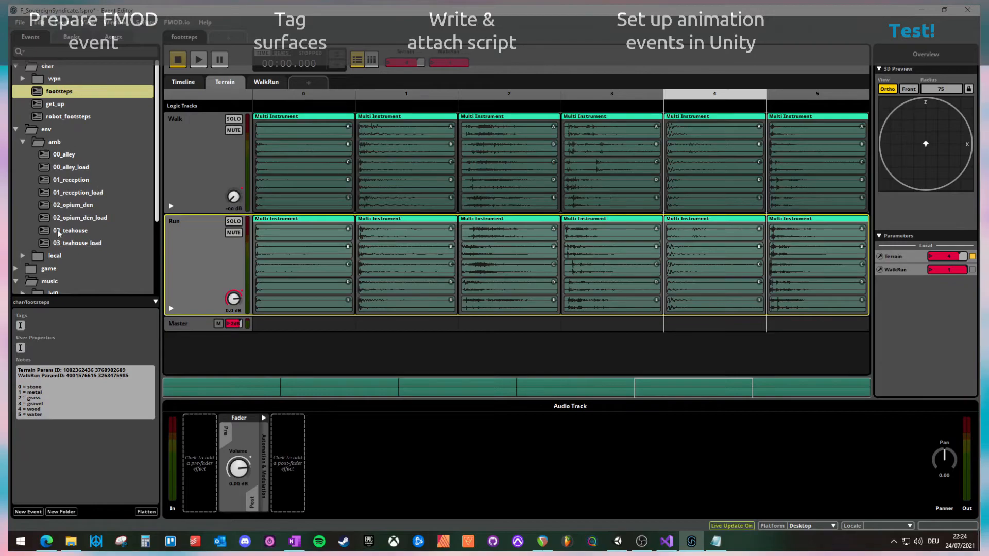
scroll(62, 214, down, 3)
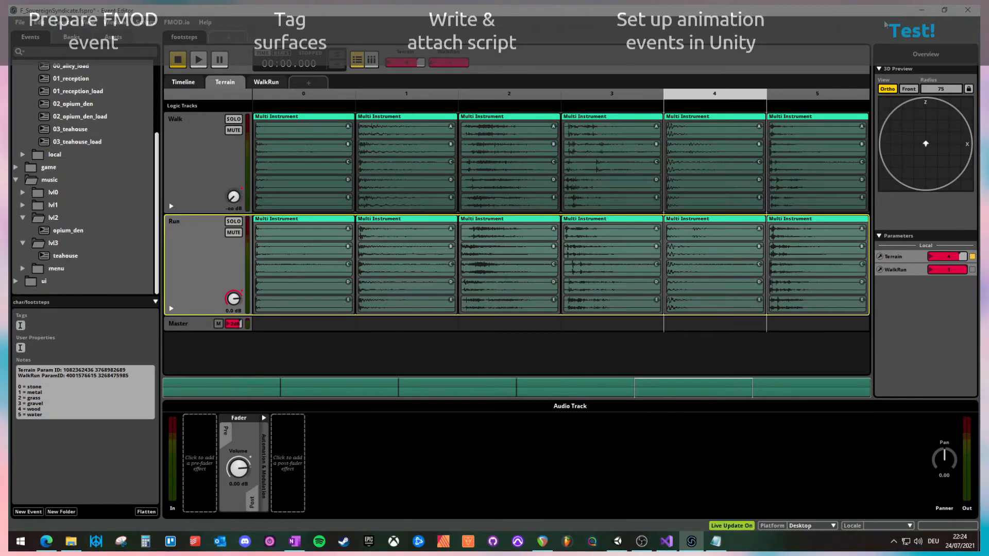
click(921, 11)
Move the character in the running Opium Den scene and continue through the automaton dialogue until it closes.
click(397, 331)
click(369, 205)
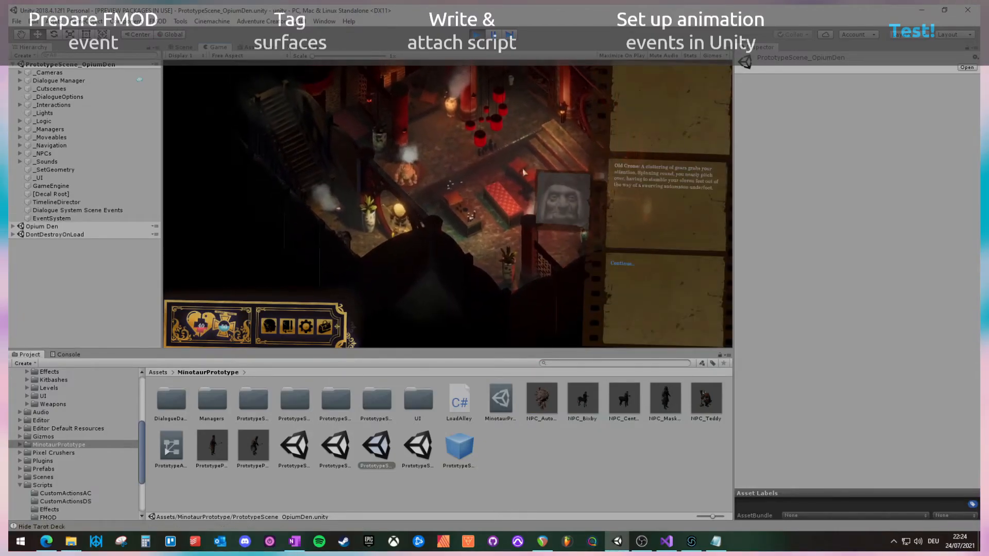
click(621, 265)
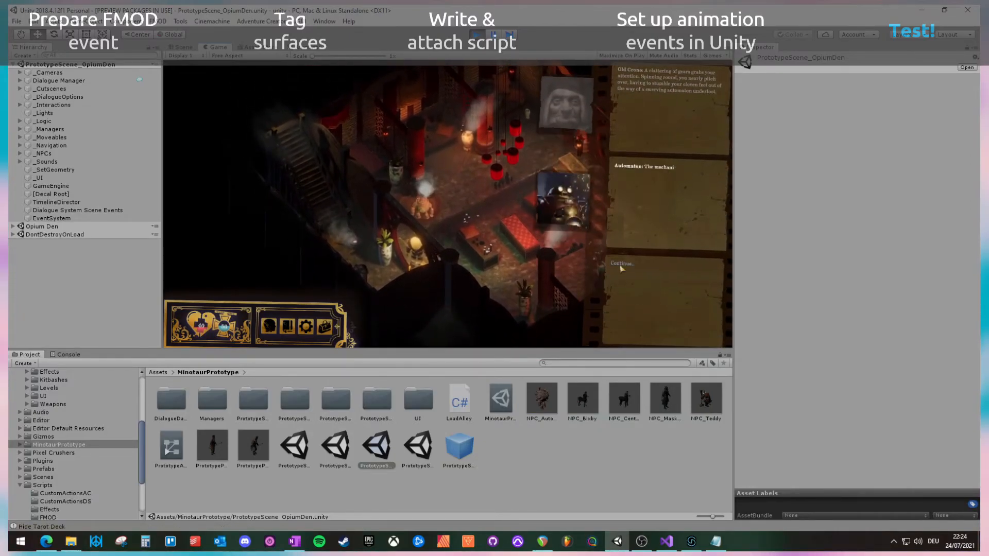
click(621, 265)
click(620, 266)
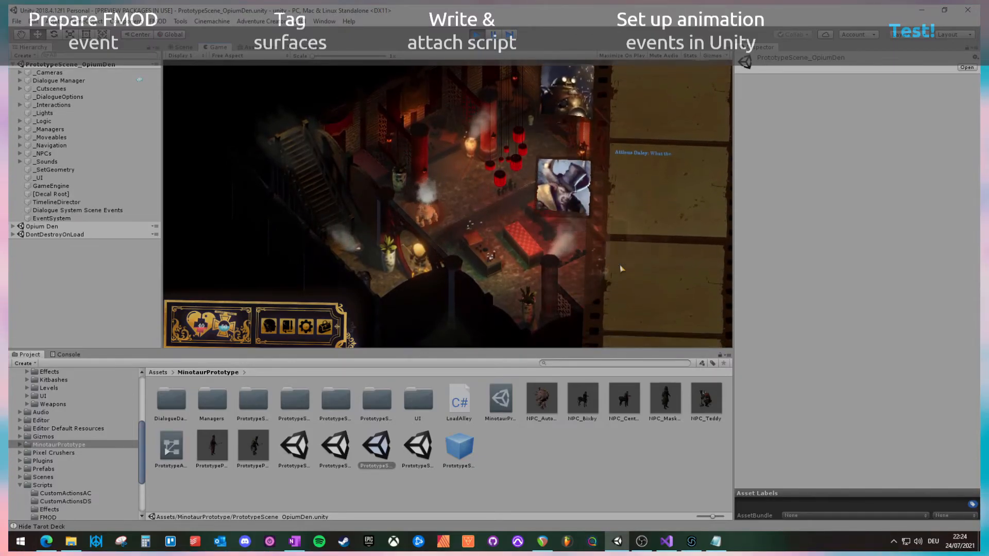
click(621, 267)
click(620, 266)
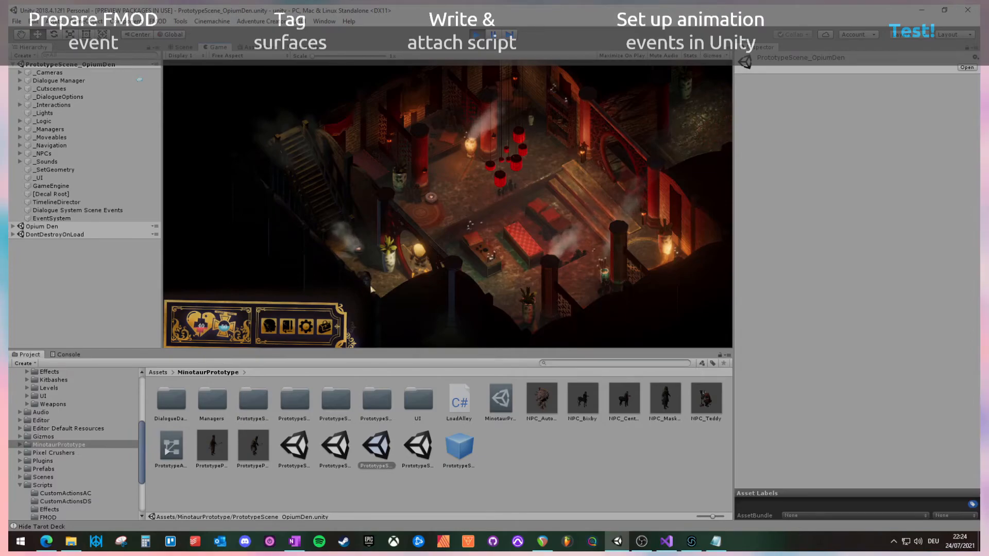
Walk the character to several spots across the Opium Den to test the footstep sounds on different surfaces.
click(366, 262)
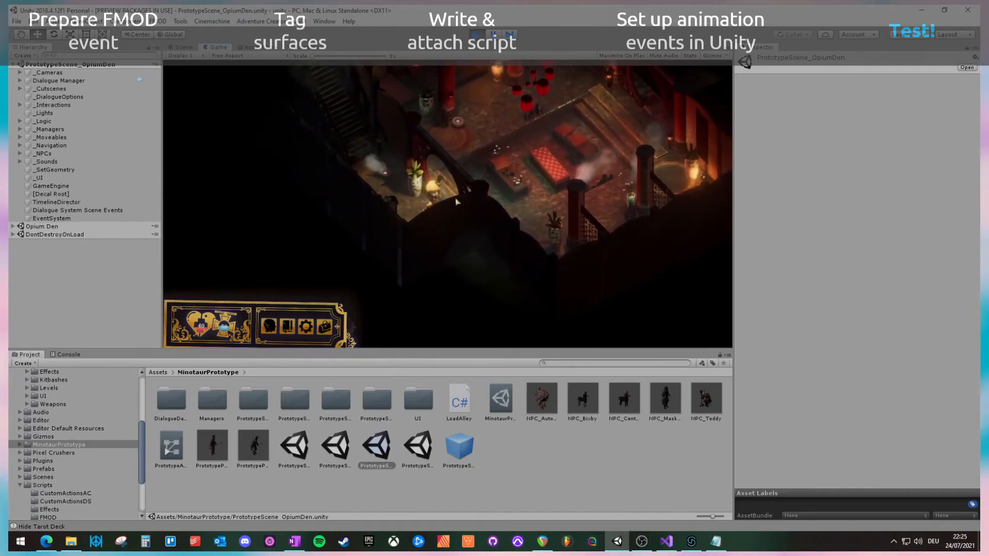
click(456, 204)
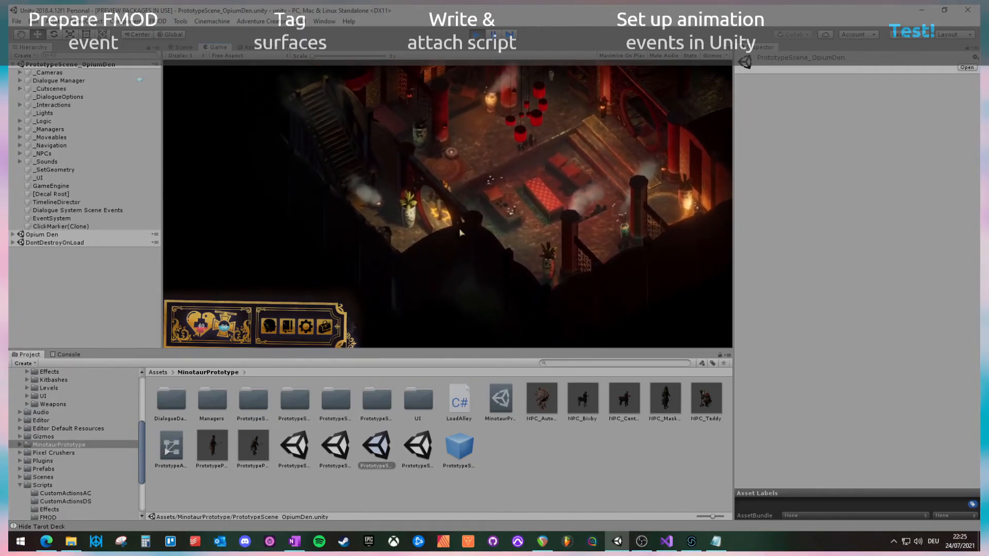
click(463, 222)
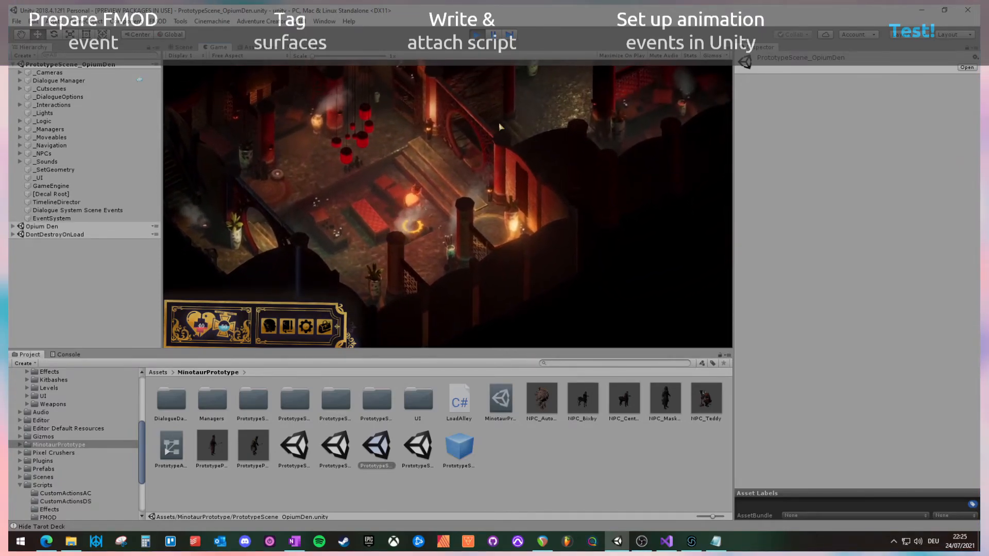
click(433, 242)
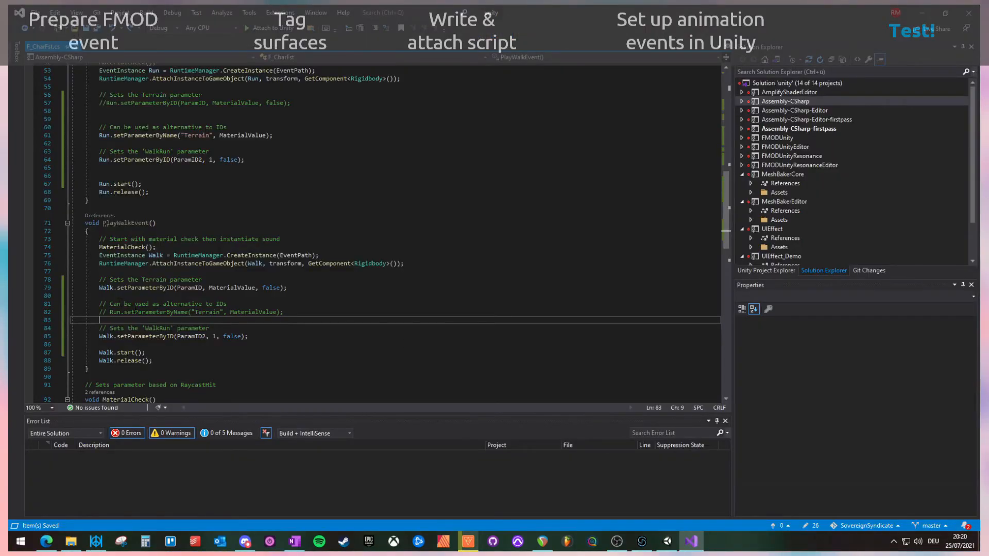
In F_CharFst in Visual Studio, compare the setParameterByName alternative for "Terrain" with the setParameterByID call in PlayWalkEvent.
double_click(135, 312)
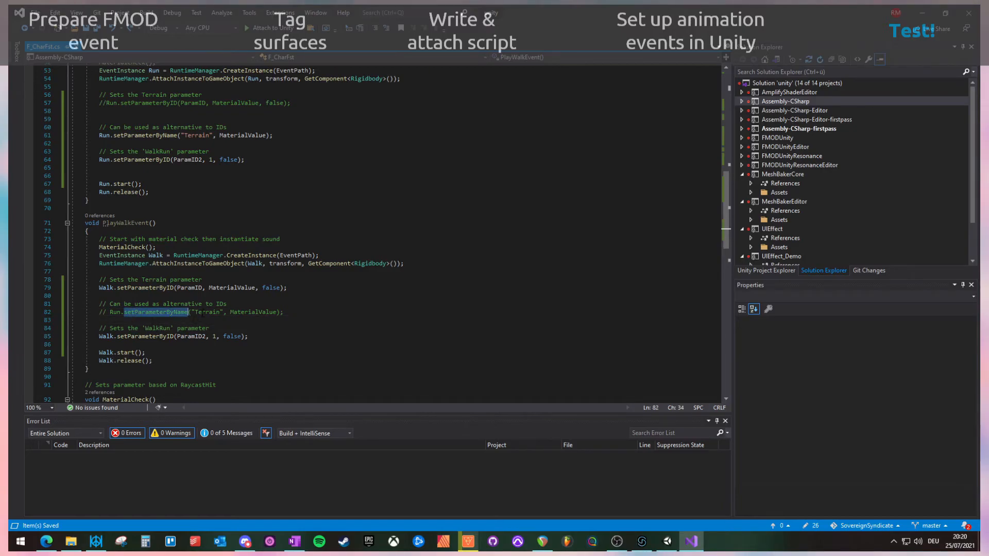
double_click(201, 312)
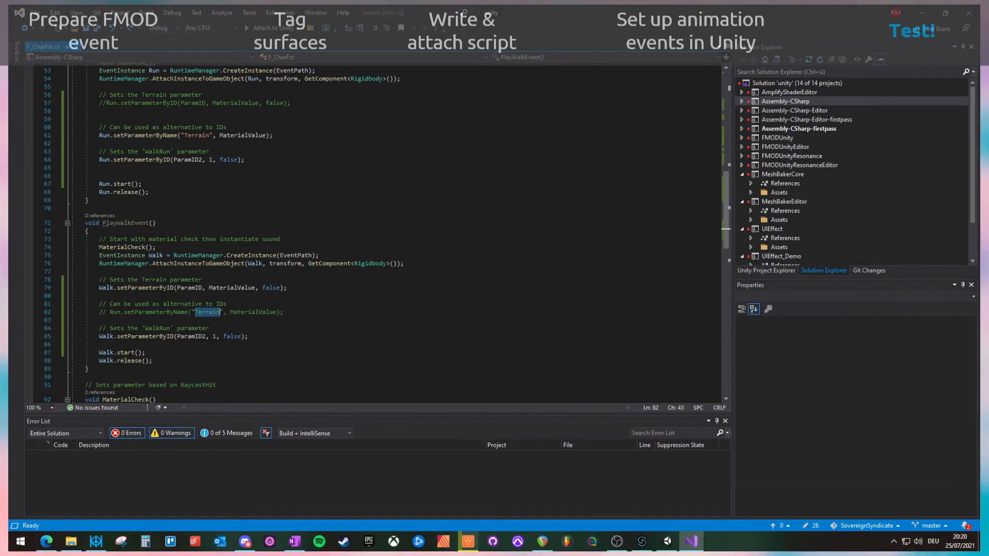
click(151, 287)
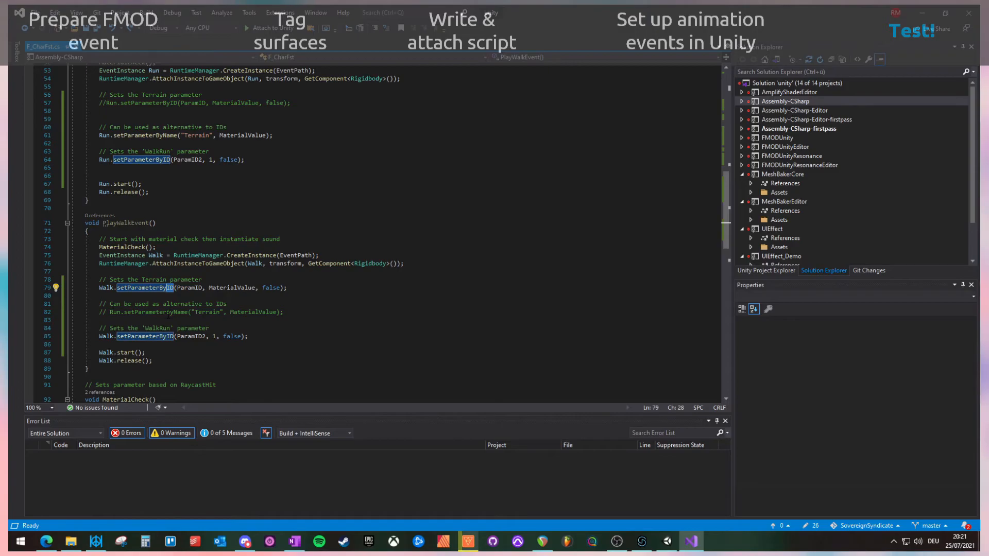
Examine the setParameterByID call for Terrain and its ParamID argument in PlayWalkEvent.
click(155, 287)
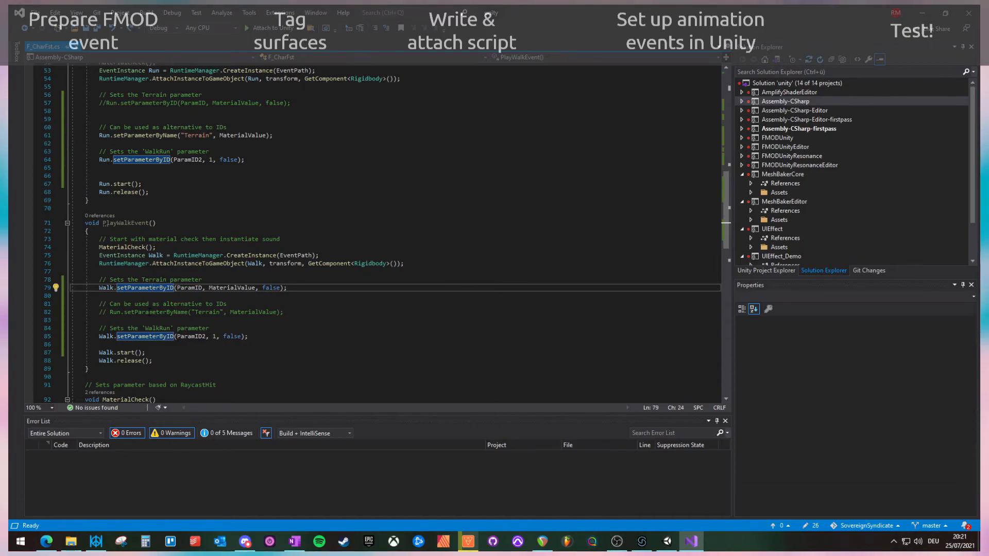
double_click(171, 290)
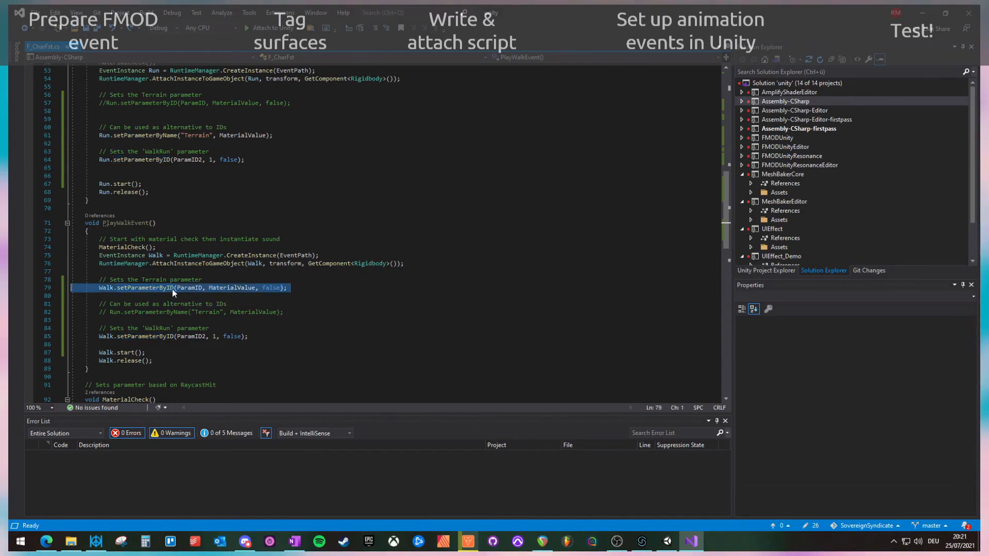
click(196, 287)
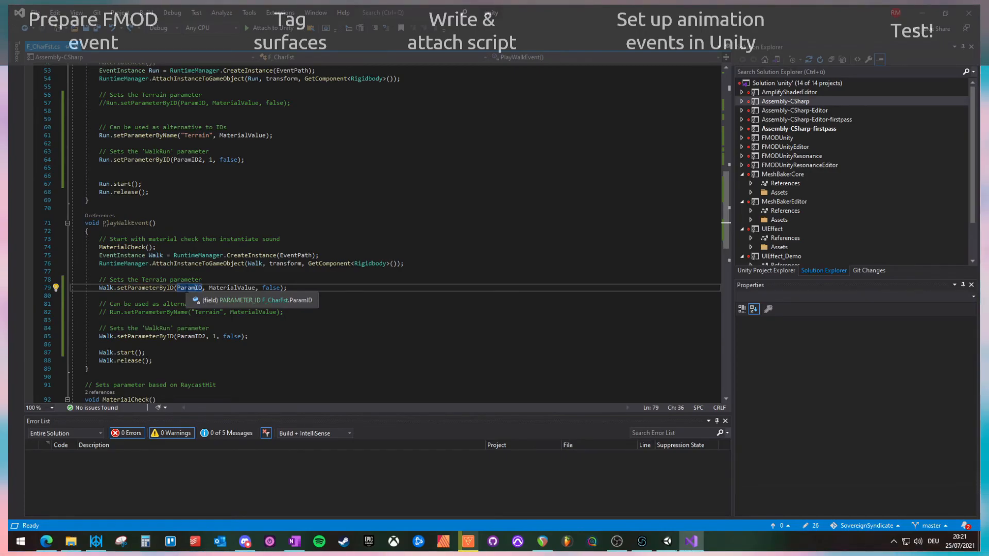
In Start, examine the parameter ID lookup section, from GetEventDescription to the getParameterDescriptionByName call for "Terrain".
scroll(187, 288, up, 12)
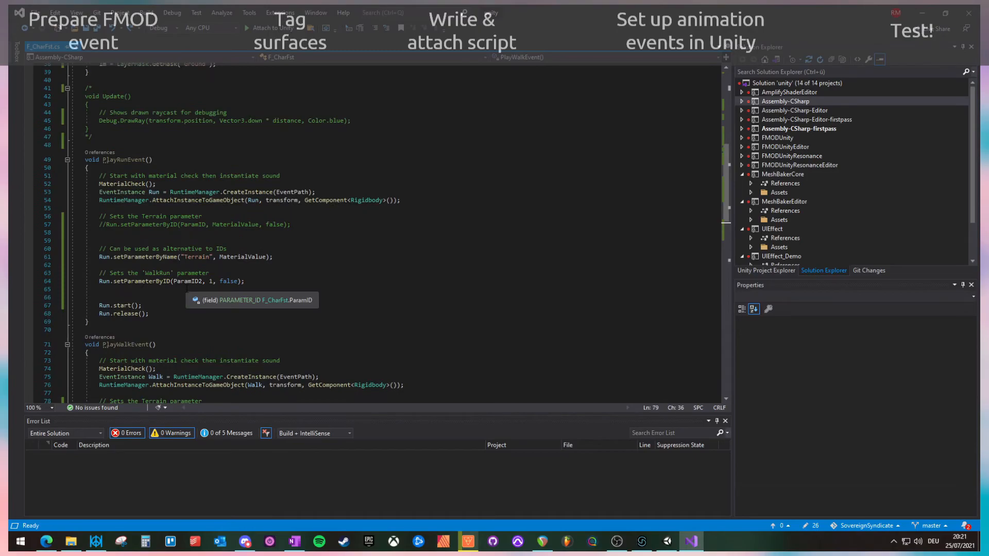
scroll(187, 288, up, 1)
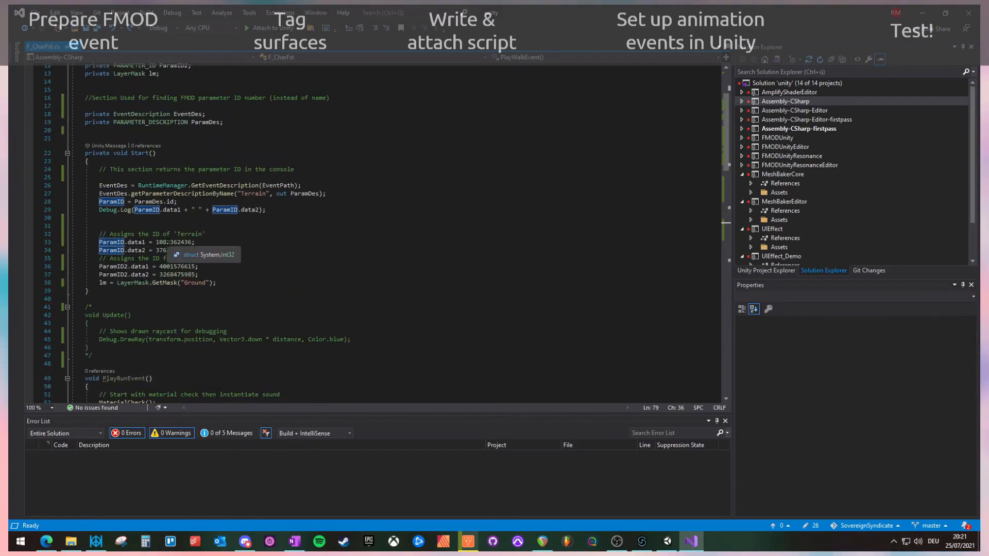
drag(100, 187, 274, 208)
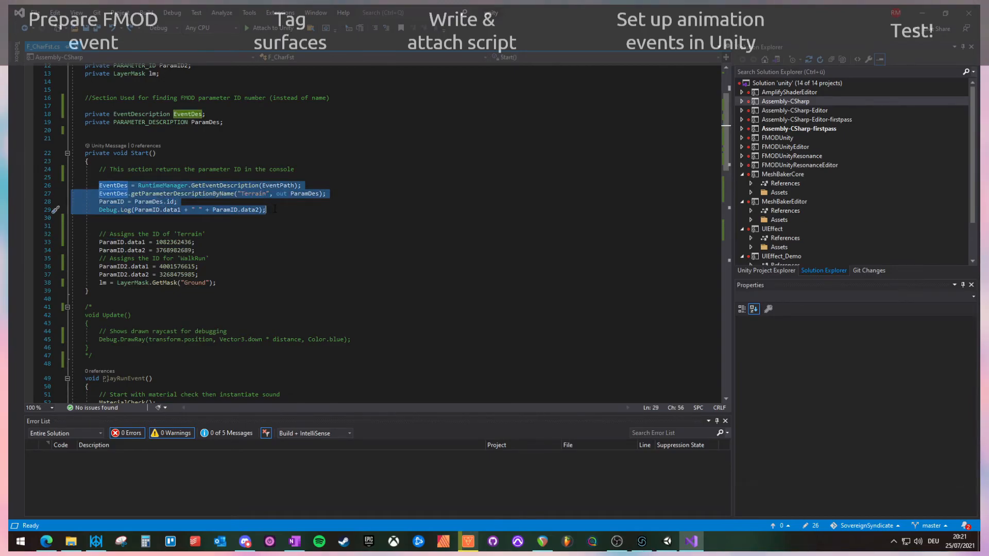
click(213, 189)
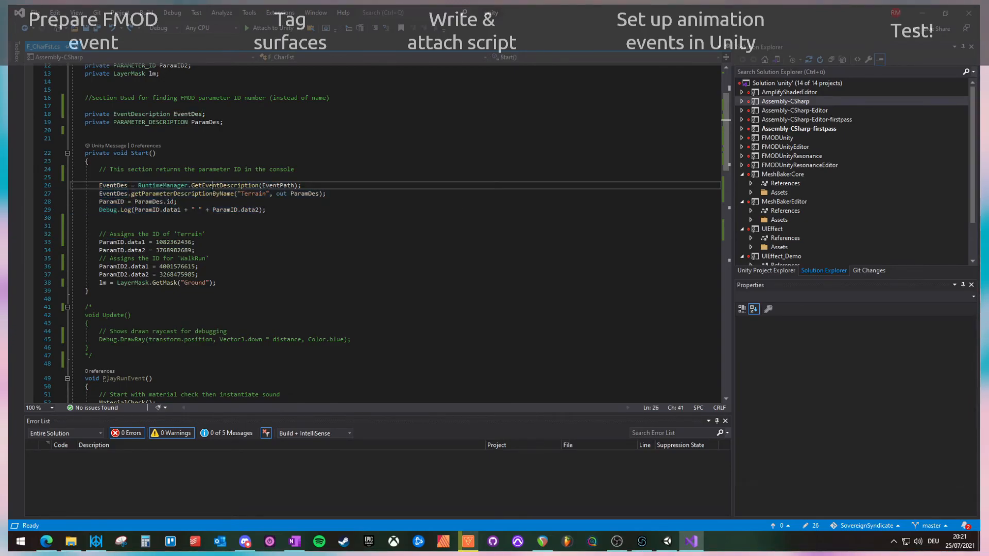
scroll(251, 103, up, 2)
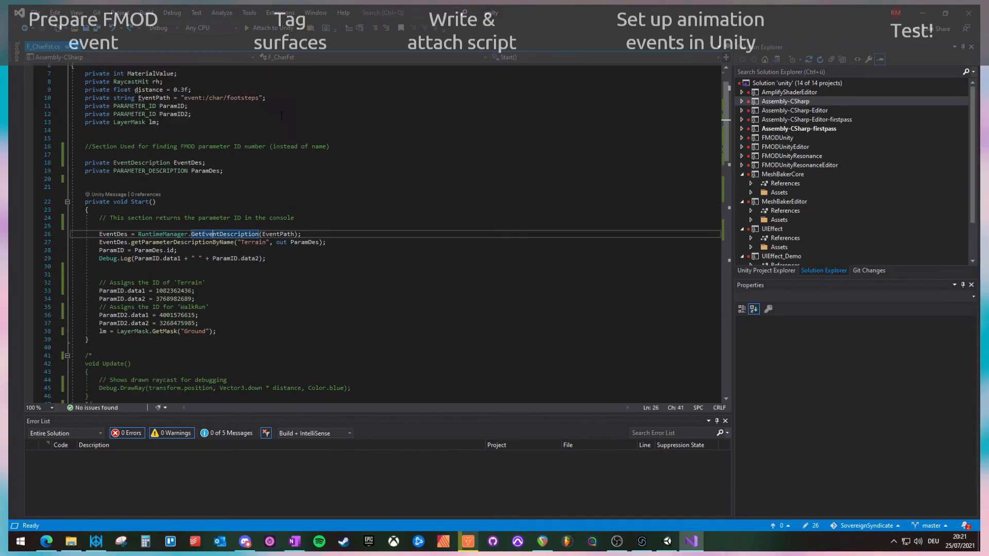
click(163, 242)
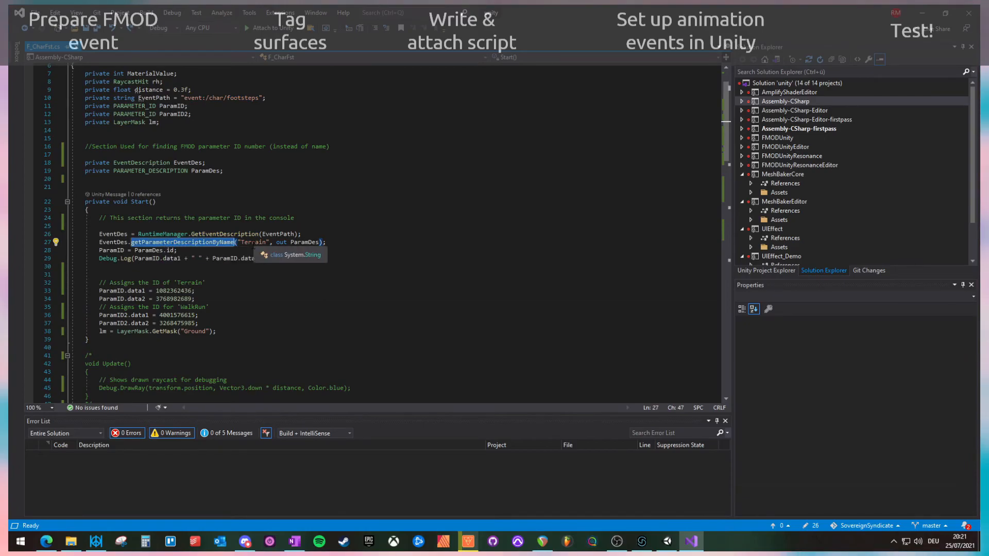
click(252, 242)
double_click(251, 242)
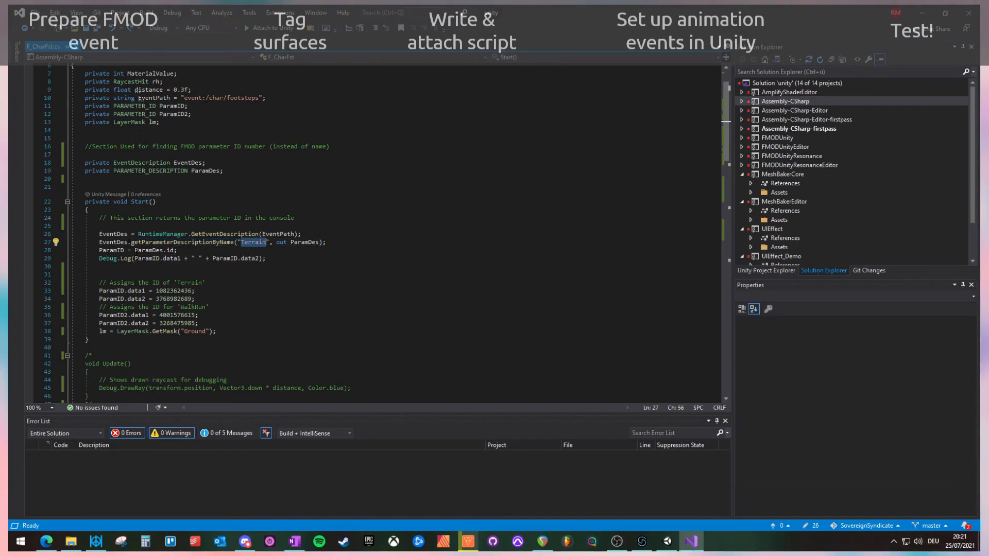
Examine the ParamID assignment and the Debug.Log line in Start, and recheck the "Terrain" name in the lookup call.
click(116, 250)
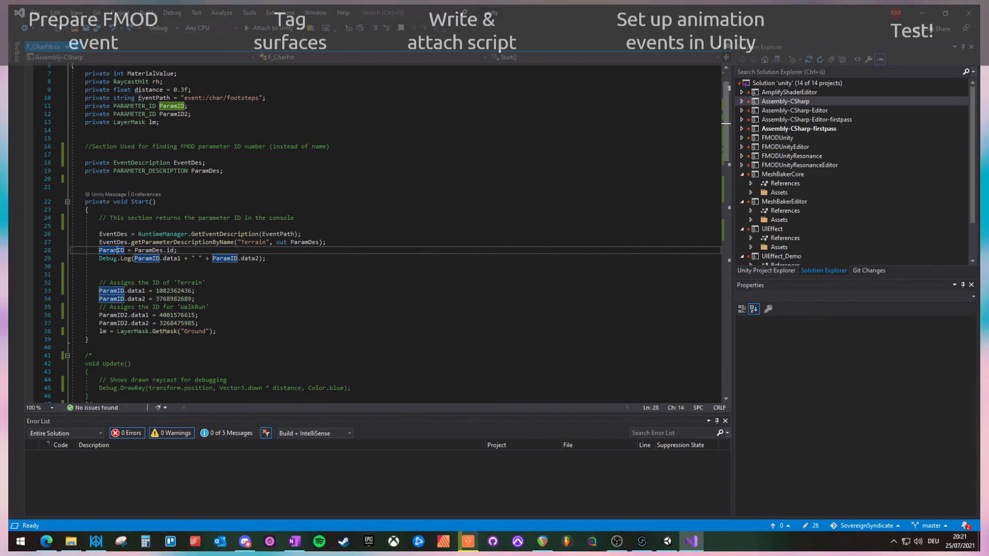
drag(103, 258, 125, 261)
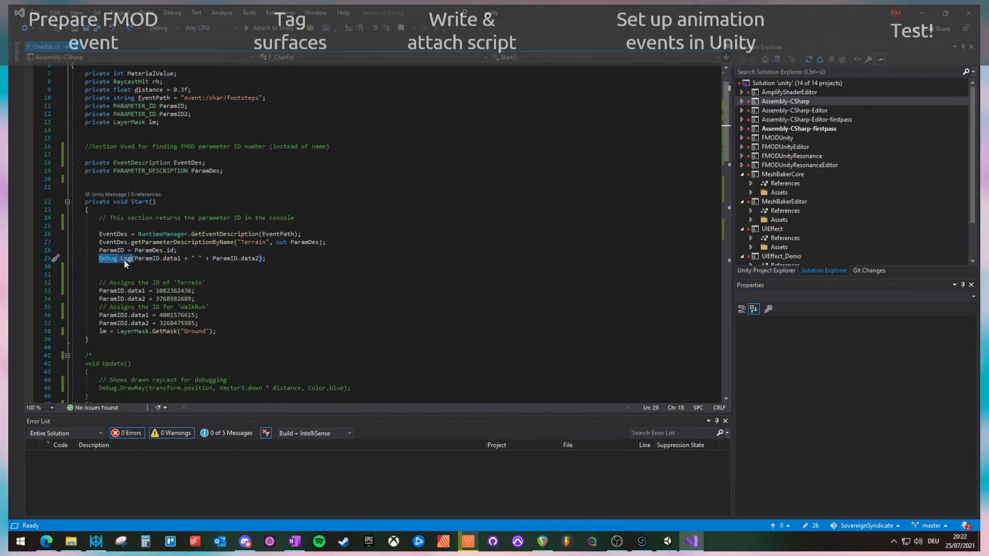
click(163, 265)
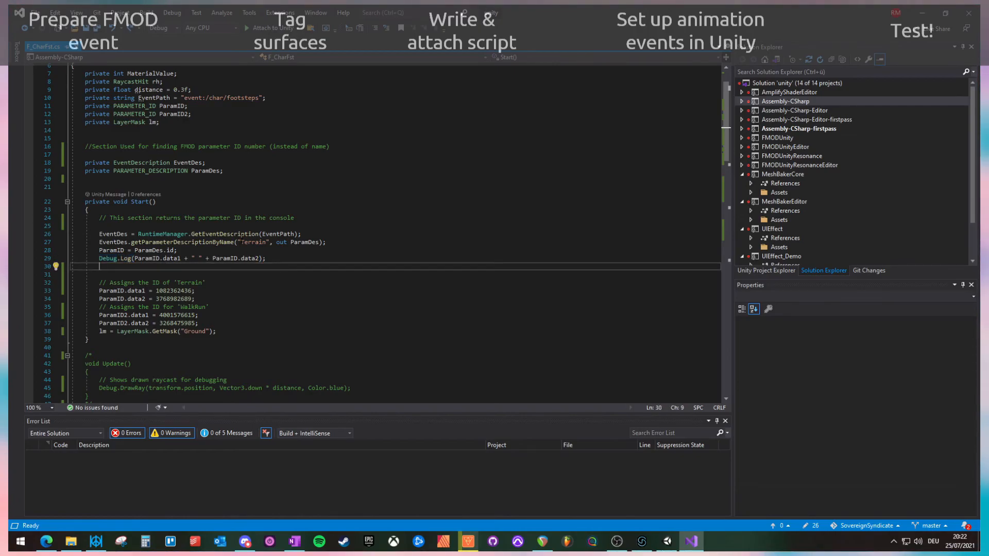
double_click(253, 242)
click(223, 243)
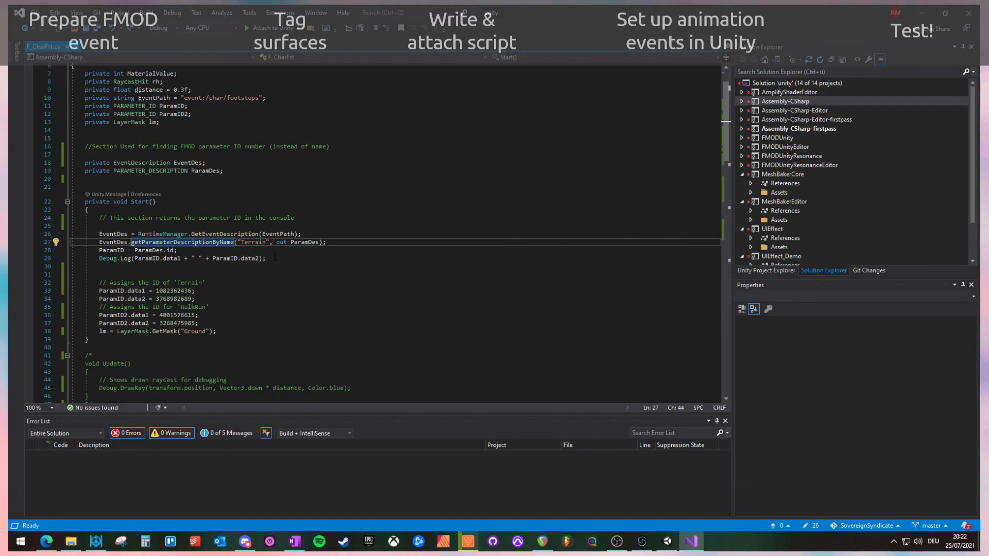
Run the alley scene in Unity, read the logged Terrain parameter ID in the console, stop the game and return to Visual Studio.
click(667, 541)
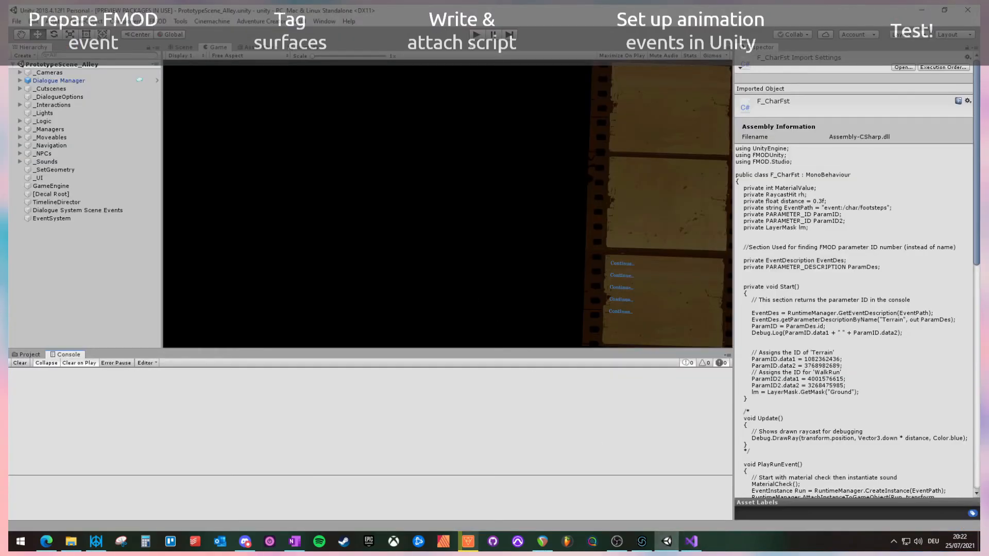
click(477, 35)
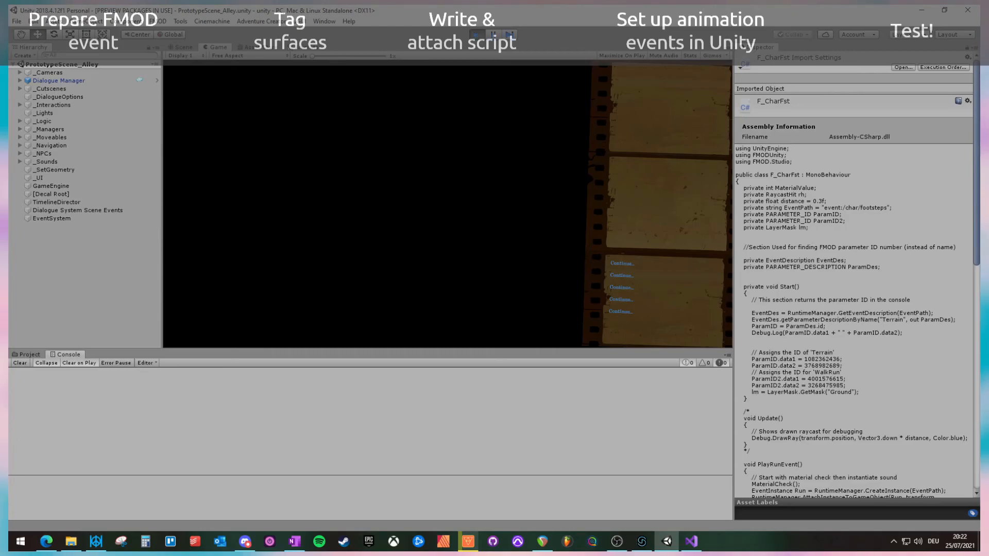
click(154, 411)
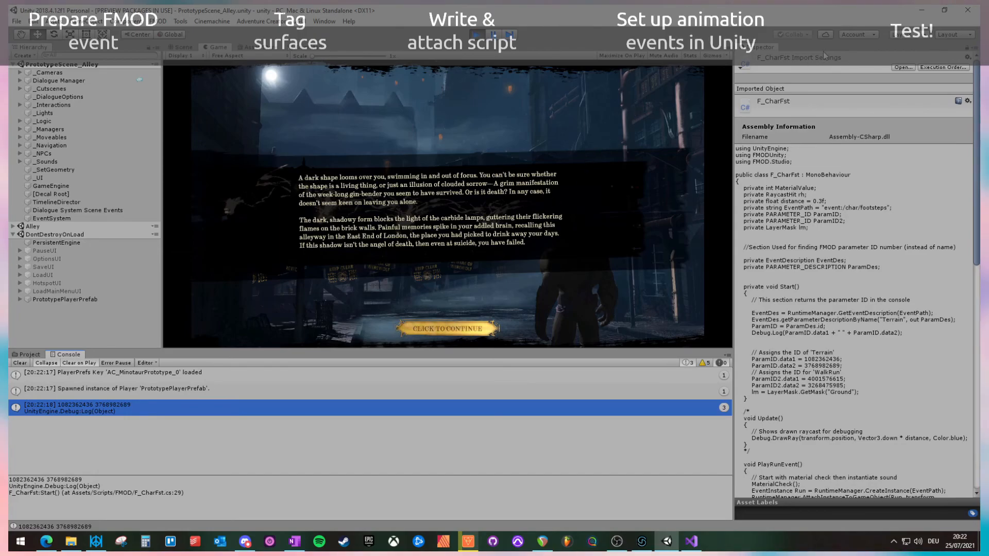
click(477, 34)
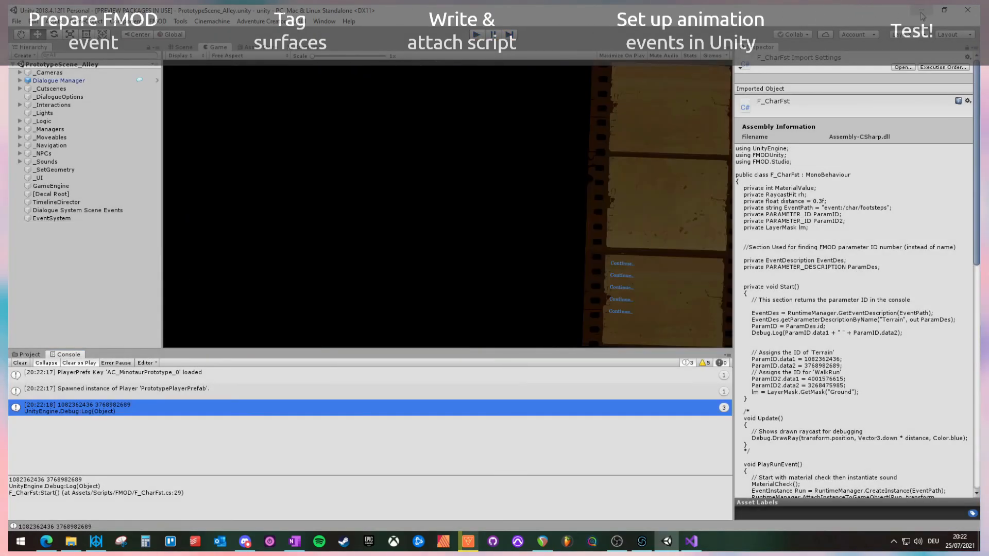
click(922, 11)
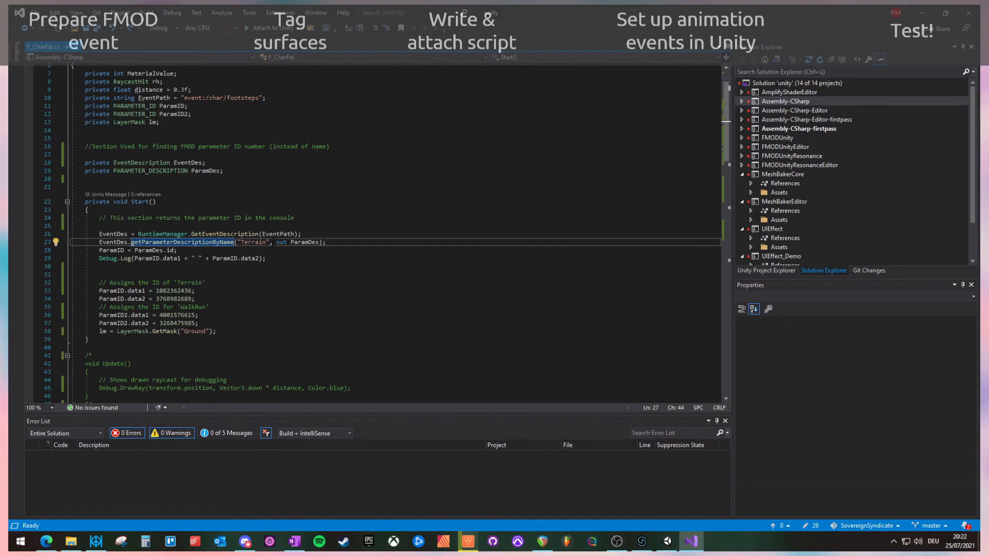
Try "WalkRun" as the parameter name in the getParameterDescriptionByName call and compare the ID assignment lines below it.
double_click(254, 245)
text(WalkRu)
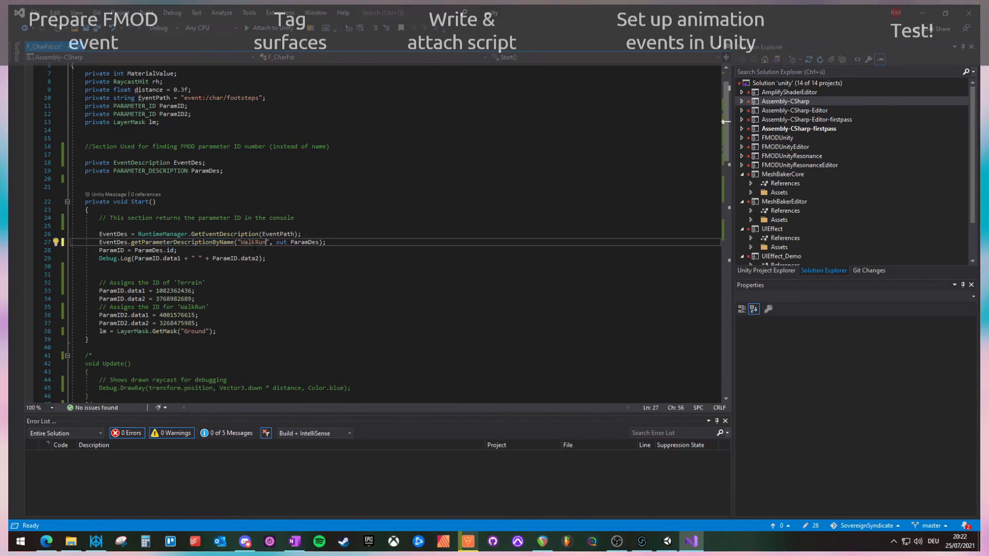
double_click(175, 290)
double_click(175, 299)
click(178, 323)
double_click(251, 242)
key(ctrl+z)
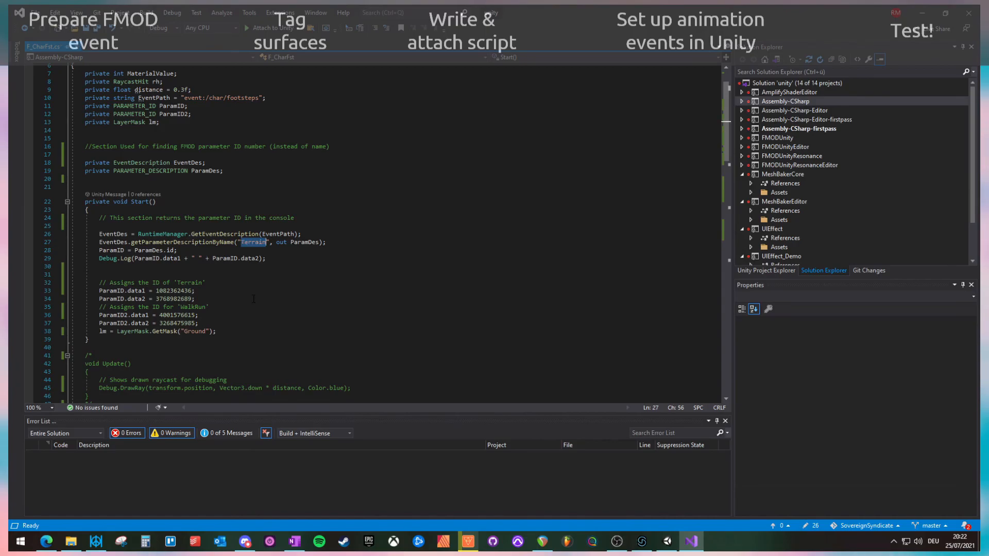
Block-comment the four parameter ID lookup lines in Start, from the EventDes assignment to the Debug.Log call.
click(206, 283)
click(282, 259)
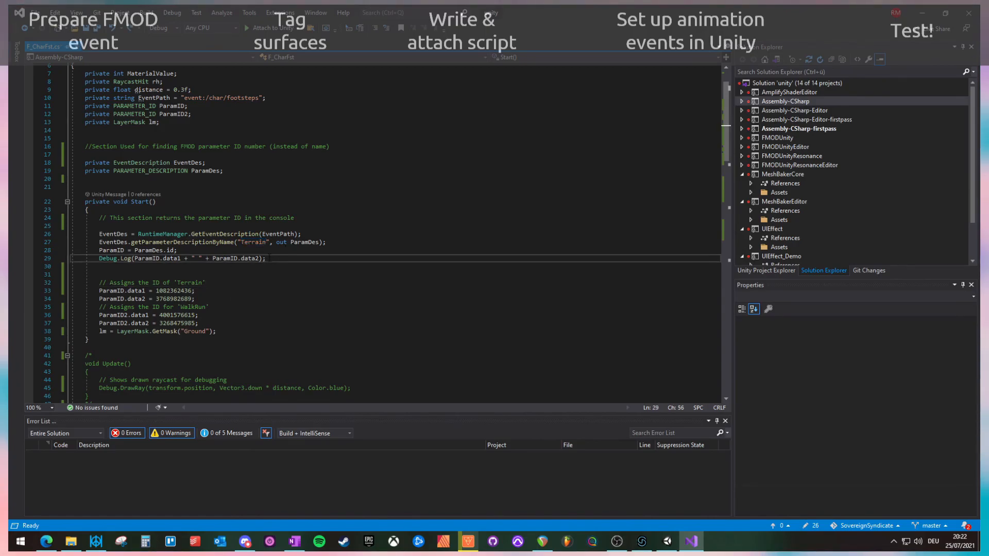
key(Up)
key(Up)
key(Up)
key(Up)
key(Right)
text(/)
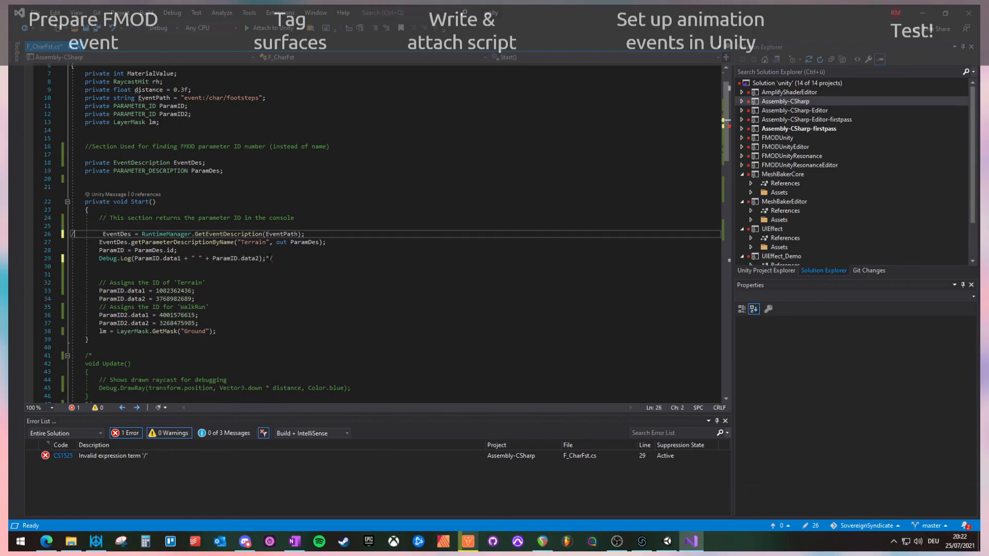
text(*)
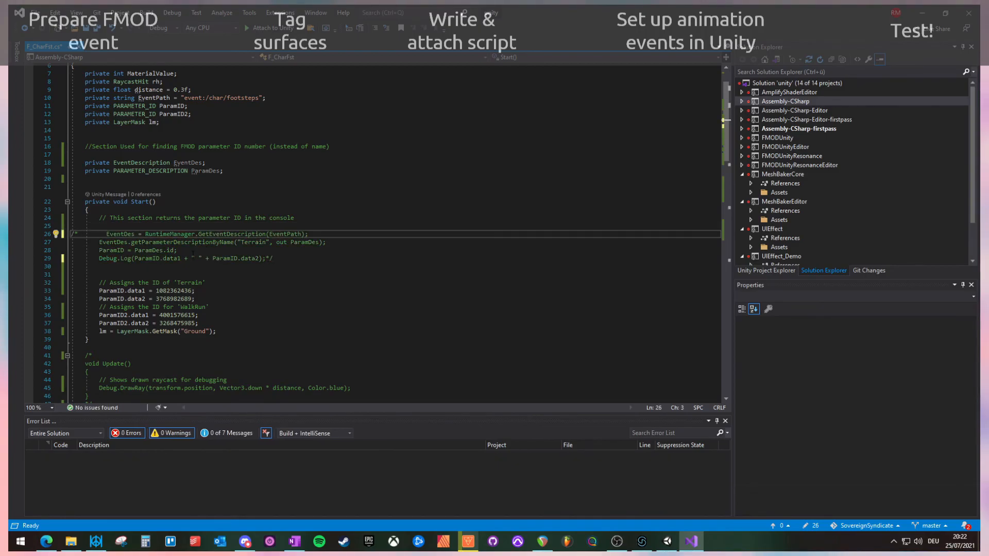
Fix the indentation of the commented EventDes line so the comment opening aligns with the surrounding code.
click(105, 234)
key(shift+Home)
key(BackSpace)
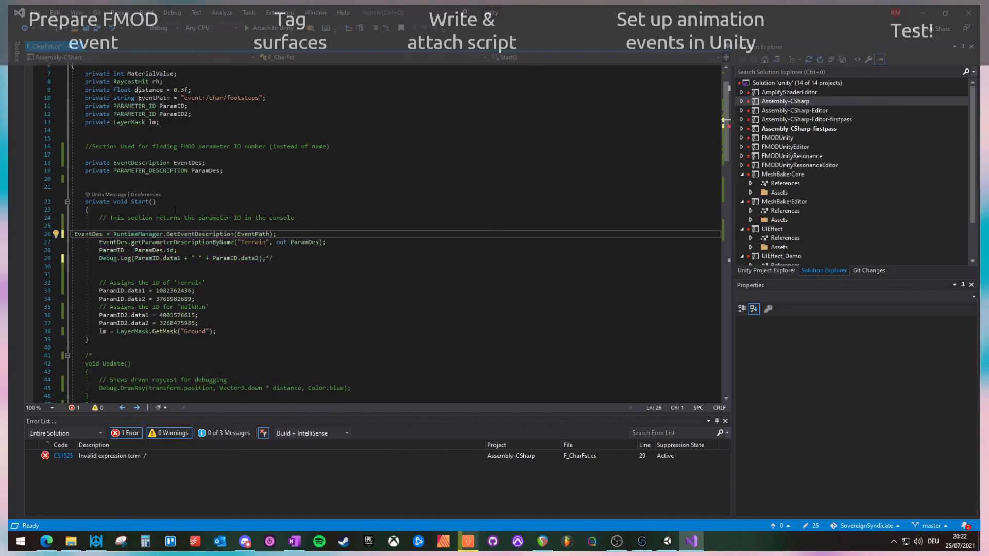
key(ctrl+z)
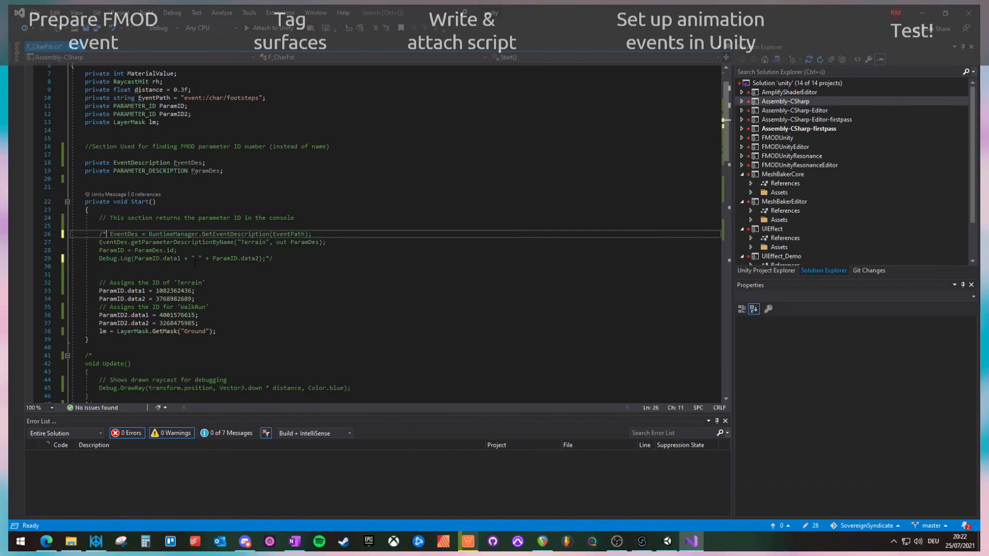
Review the ParamID and ParamID2 assignments for Terrain and WalkRun against the commented-out lookup code in Start.
scroll(194, 260, down, 6)
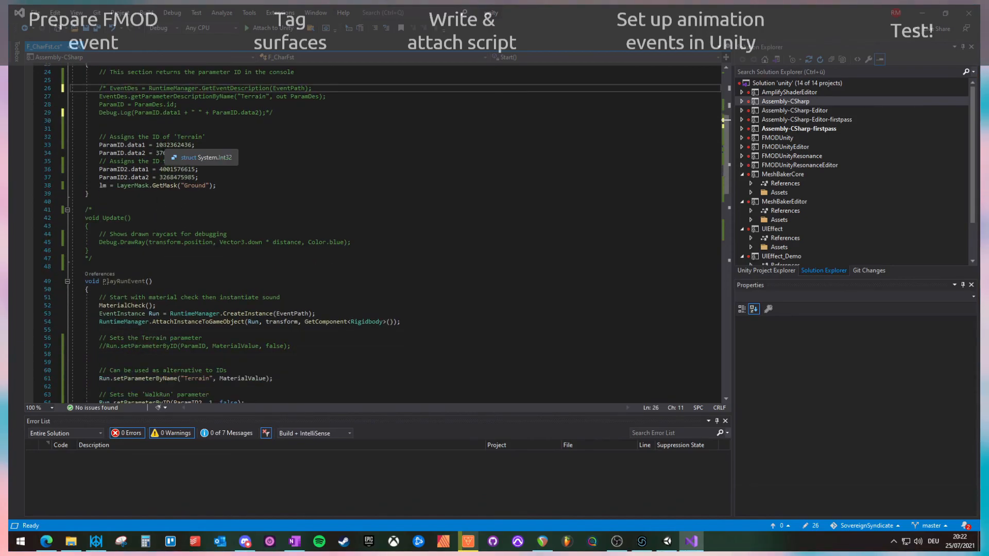
click(162, 145)
scroll(163, 144, up, 1)
scroll(162, 195, up, 2)
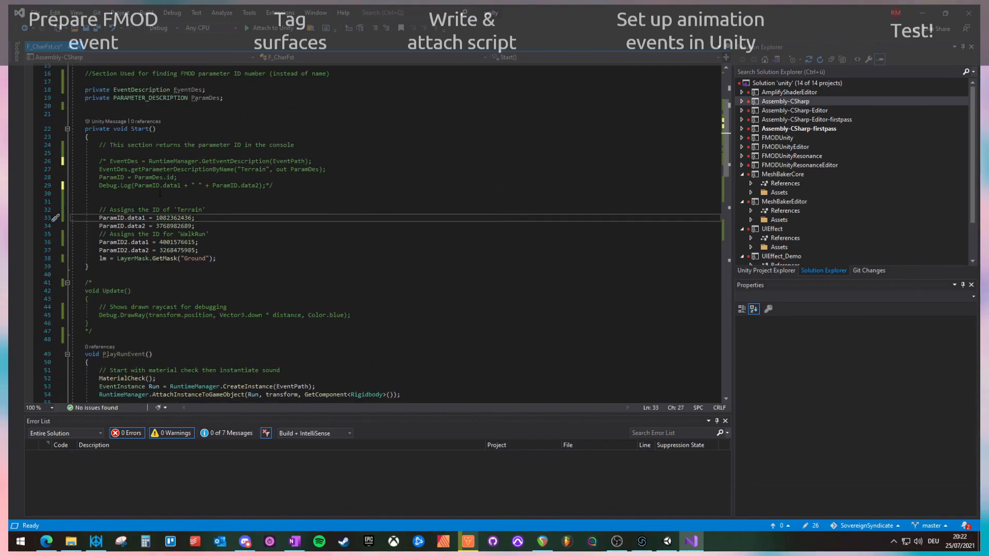
double_click(245, 169)
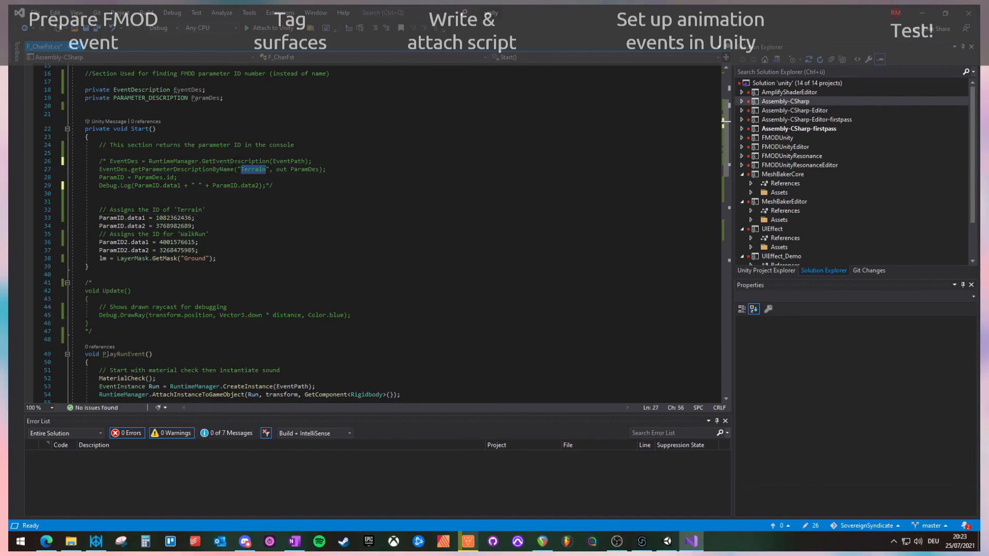
scroll(246, 169, down, 3)
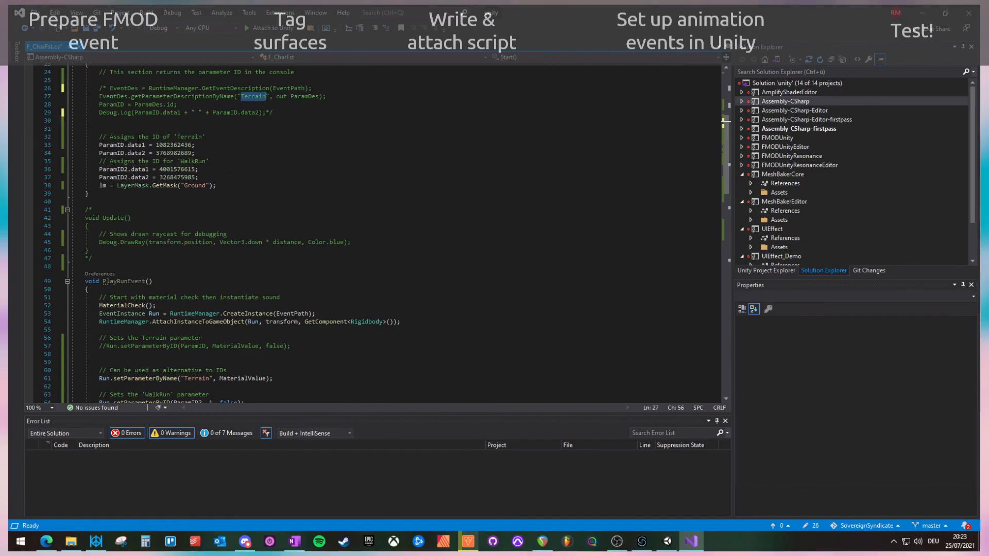
click(127, 169)
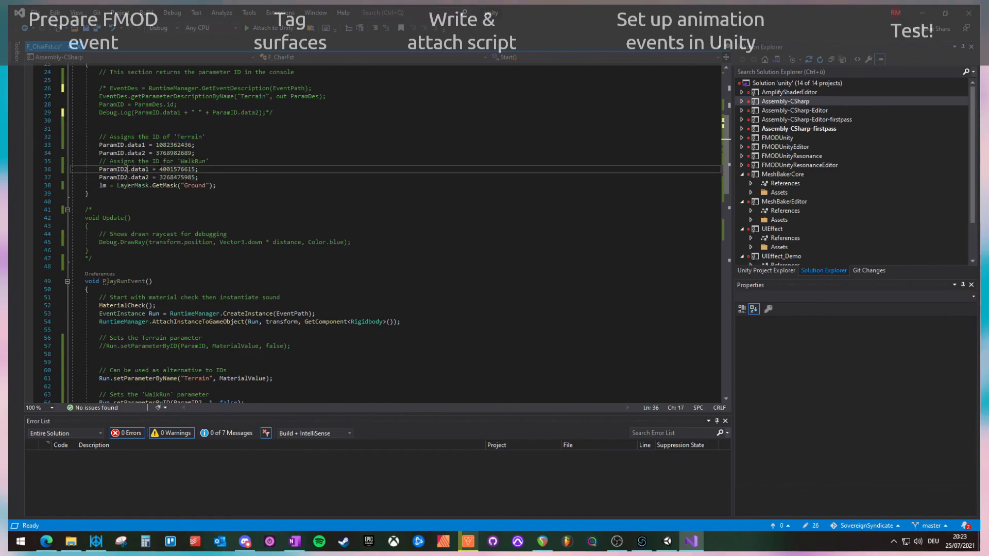
click(194, 162)
Uncomment the Run.setParameterByID line that sets the Terrain parameter in PlayRunEvent.
scroll(195, 159, down, 2)
scroll(195, 158, down, 5)
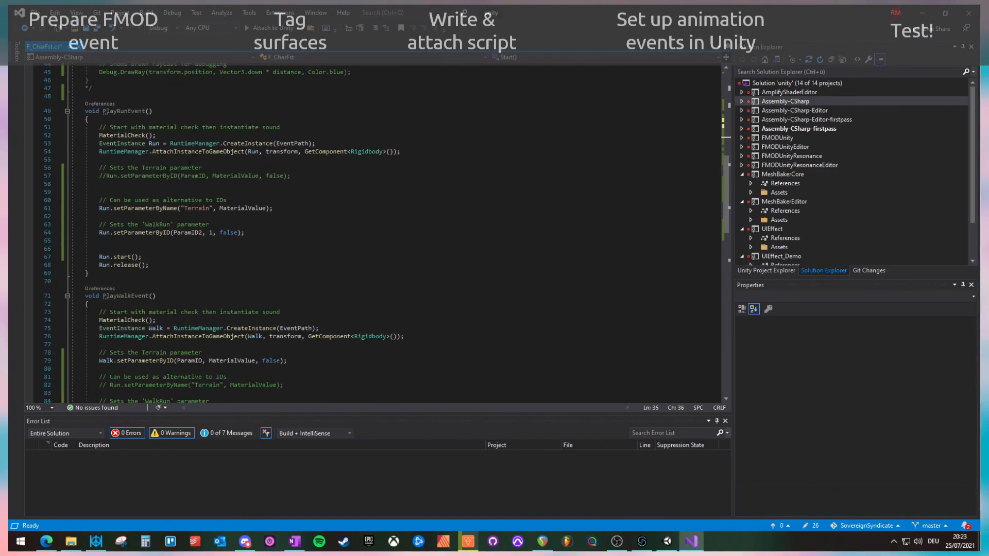
click(103, 175)
key(BackSpace)
key(Delete)
Check the ParamID and MaterialValue arguments of the Terrain call and the ParamID2 argument of the WalkRun call in PlayRunEvent.
click(192, 176)
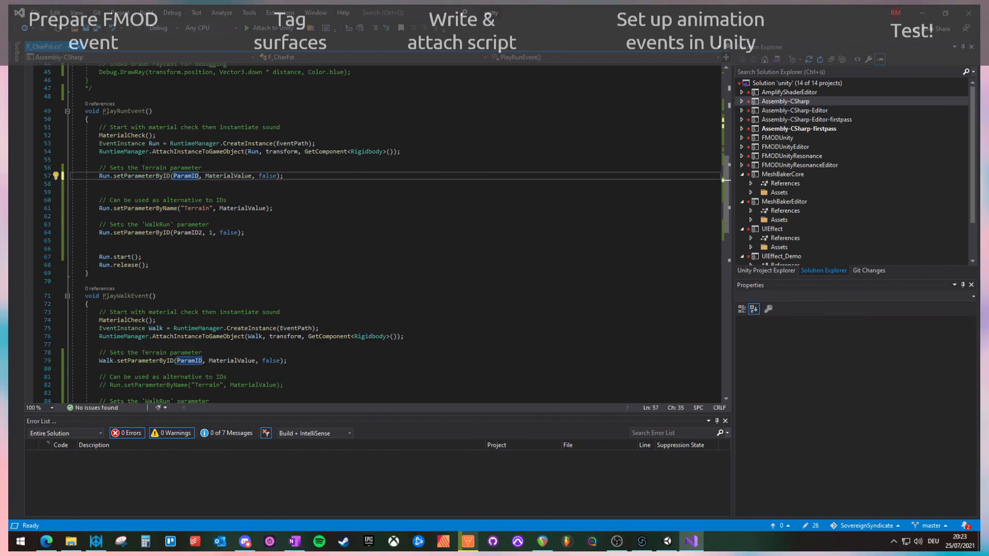
click(222, 176)
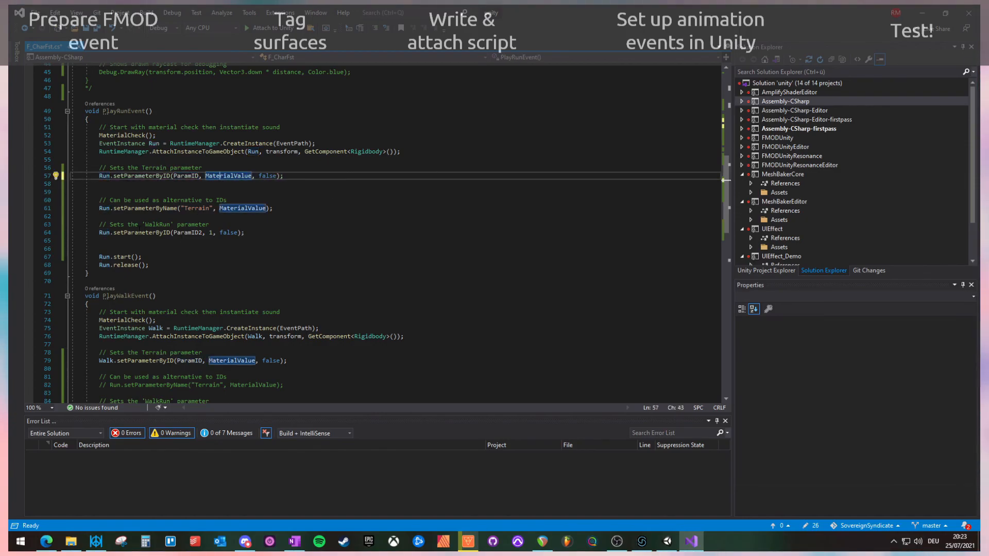
click(199, 232)
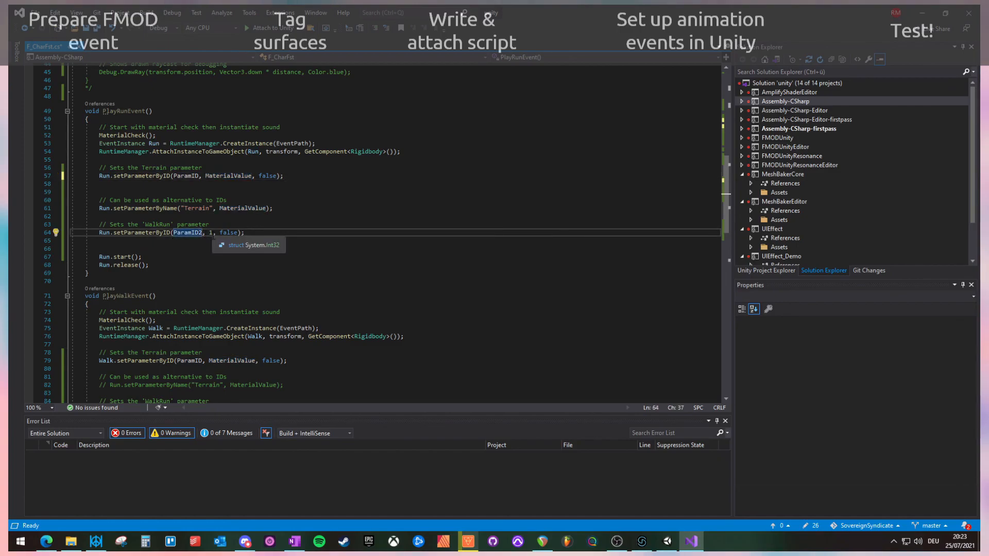